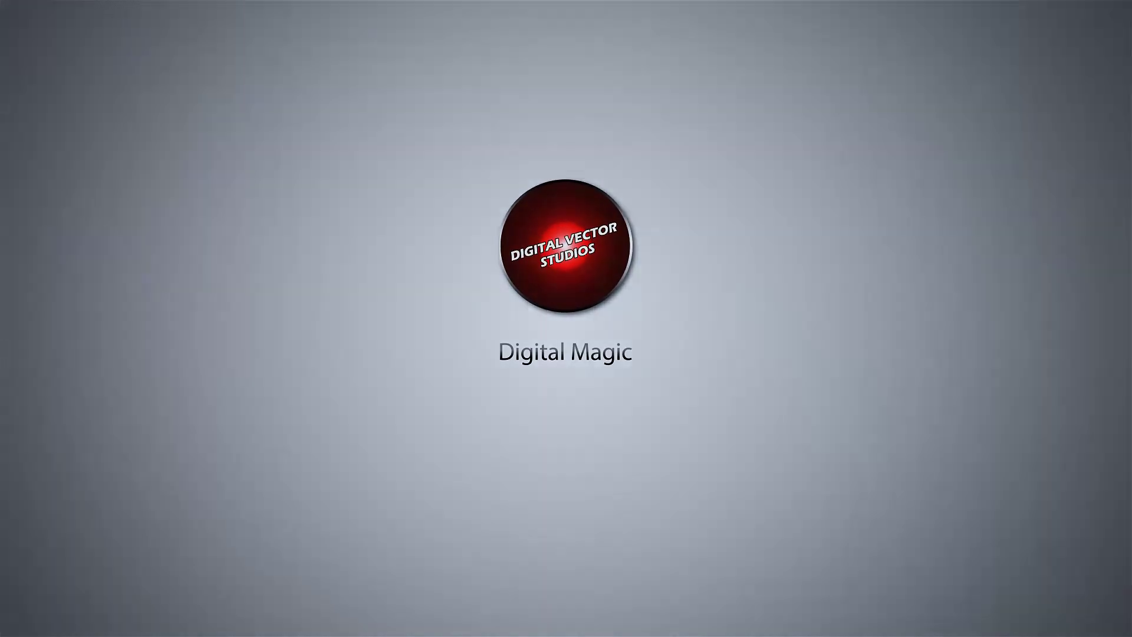
- Play back the finished folder-transfer animation on the timeline and stop it once the file icon is above the Titles folder
click(641, 269)
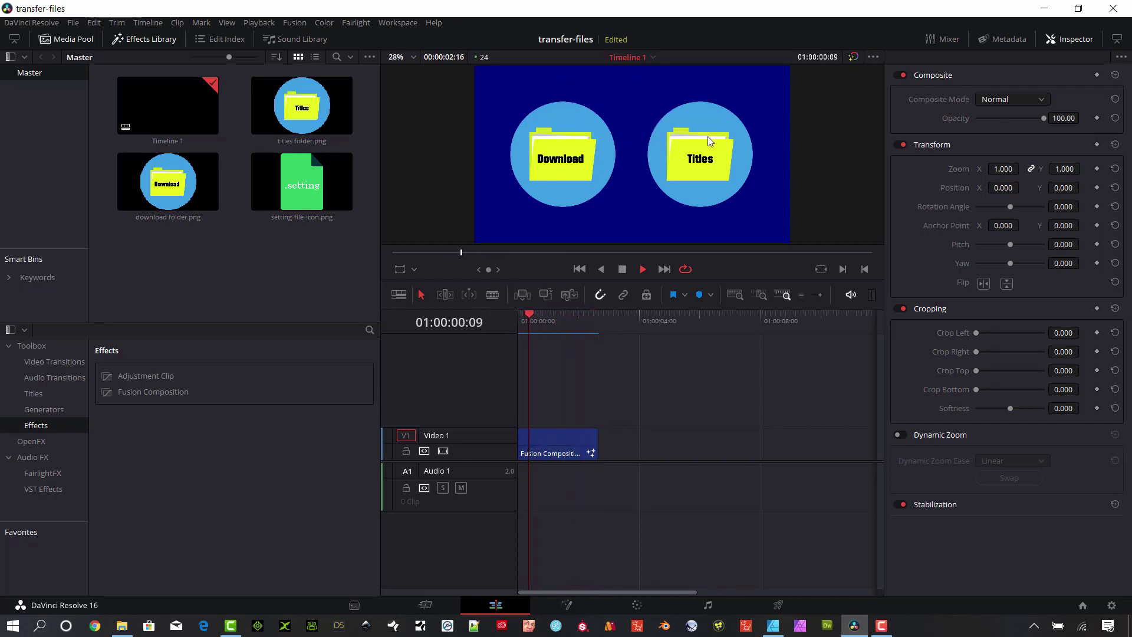
click(622, 270)
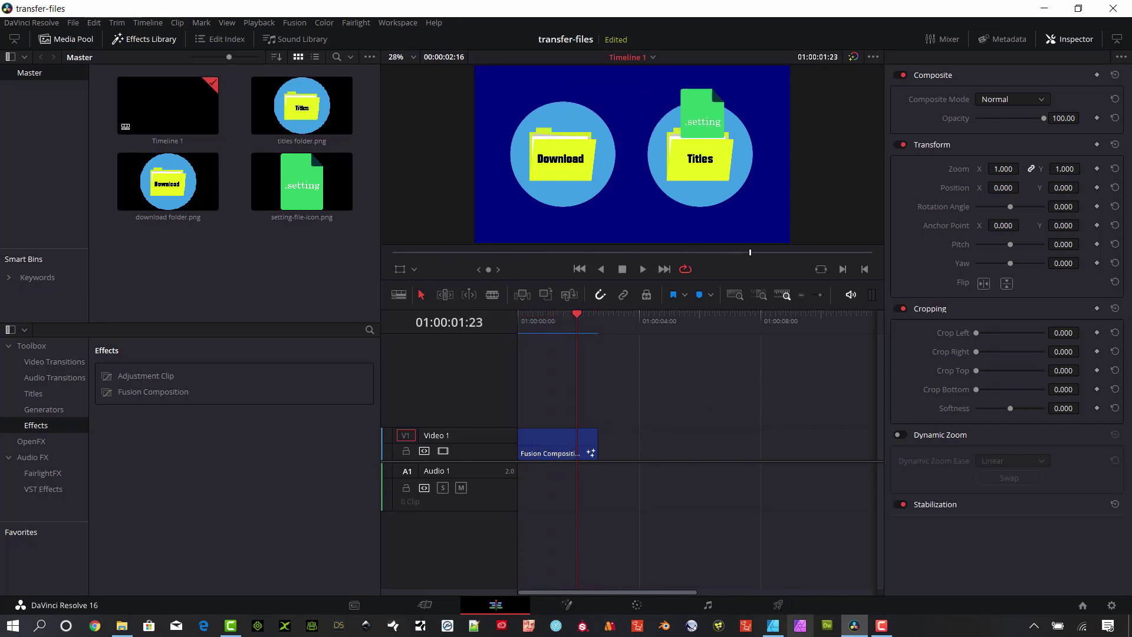
- Switch to Affinity Designer and look over the setting-file-icon and titles folder.png artwork
click(770, 629)
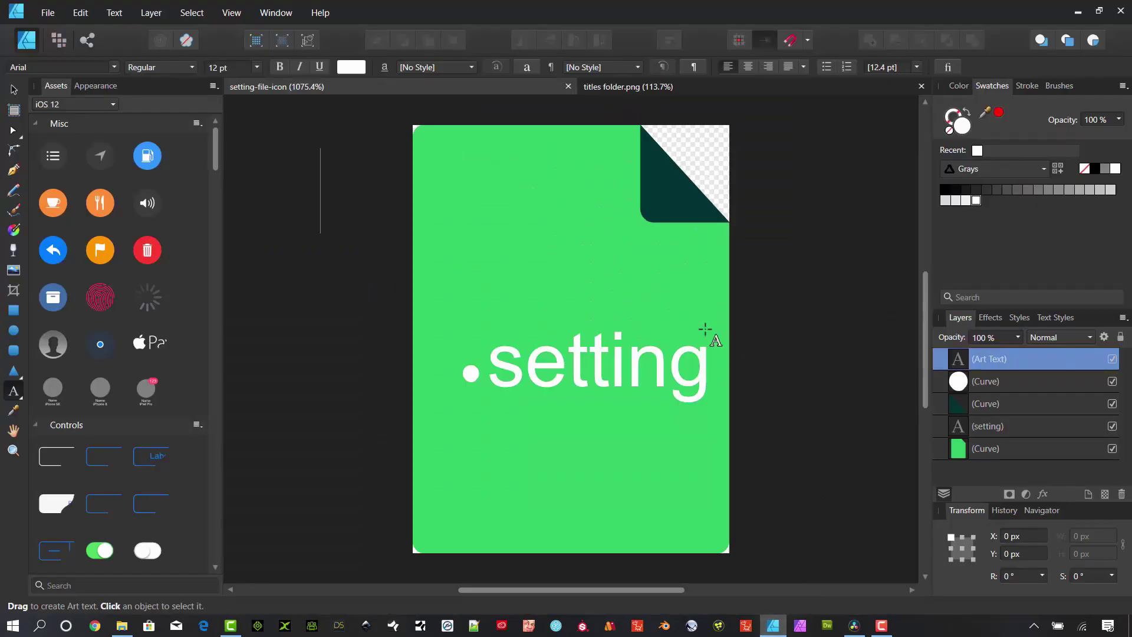
click(584, 89)
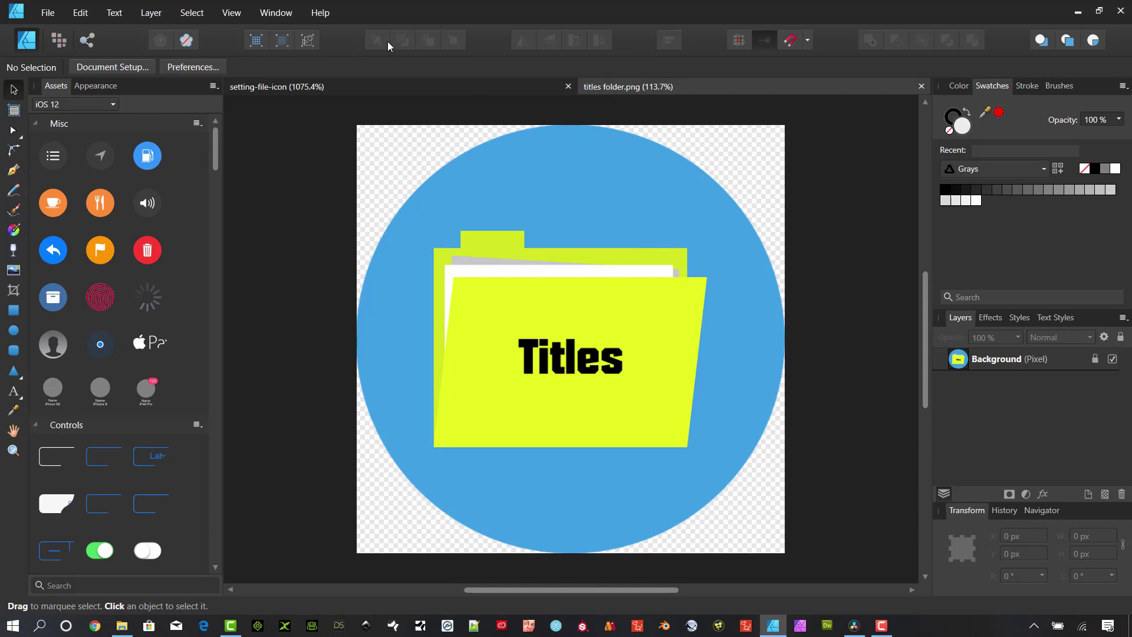
click(277, 87)
key(t)
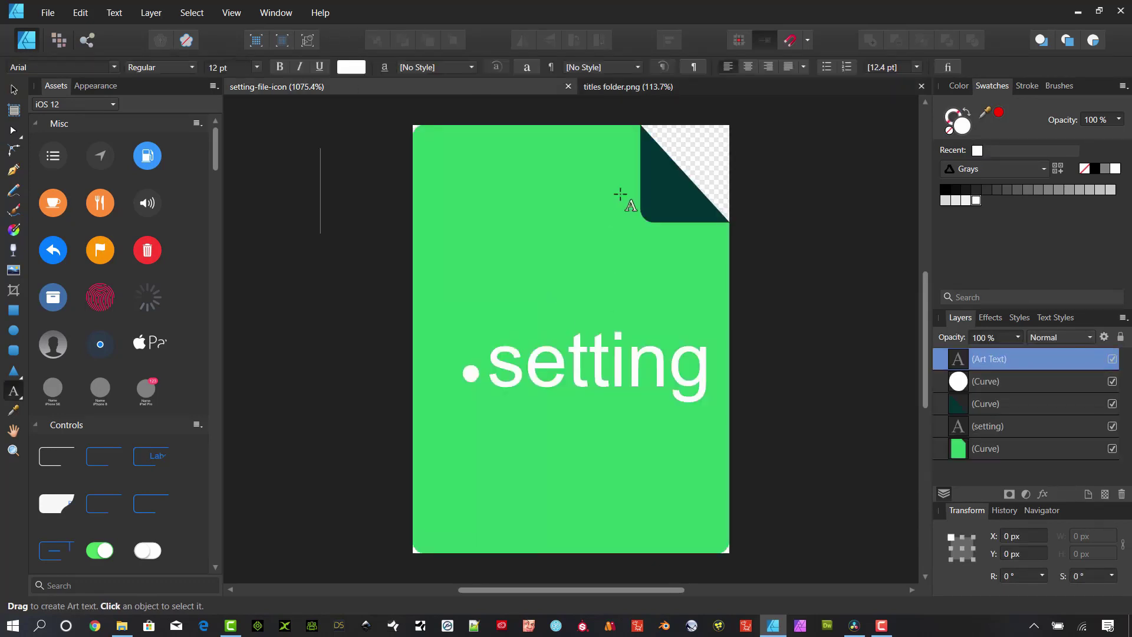
click(623, 89)
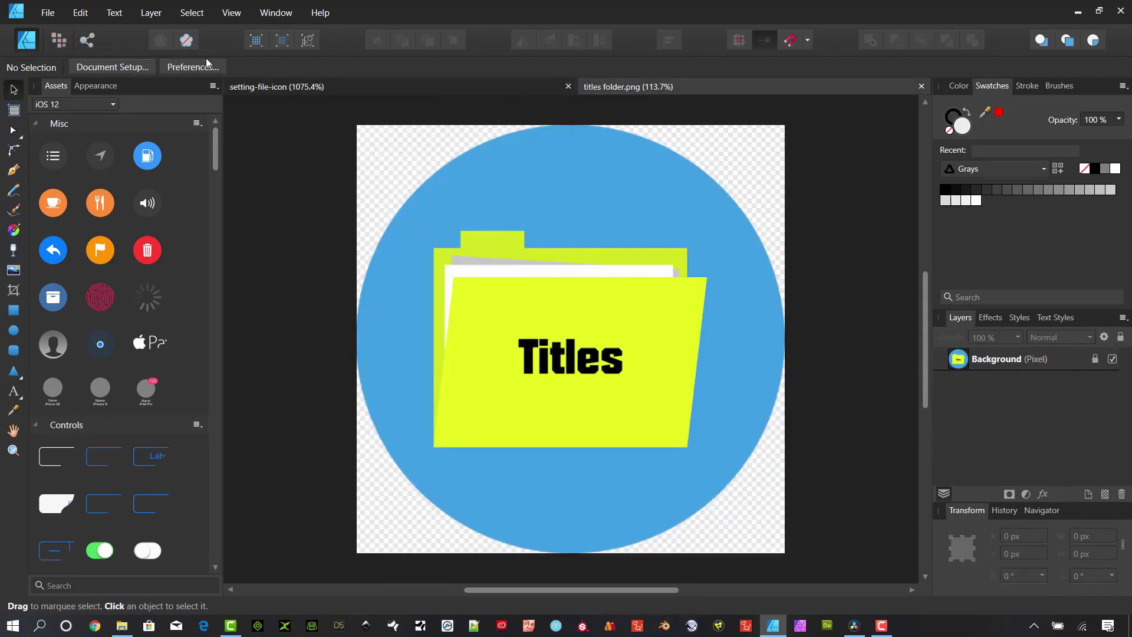
- Open the export settings for titles folder.png and select the PNG format
click(48, 13)
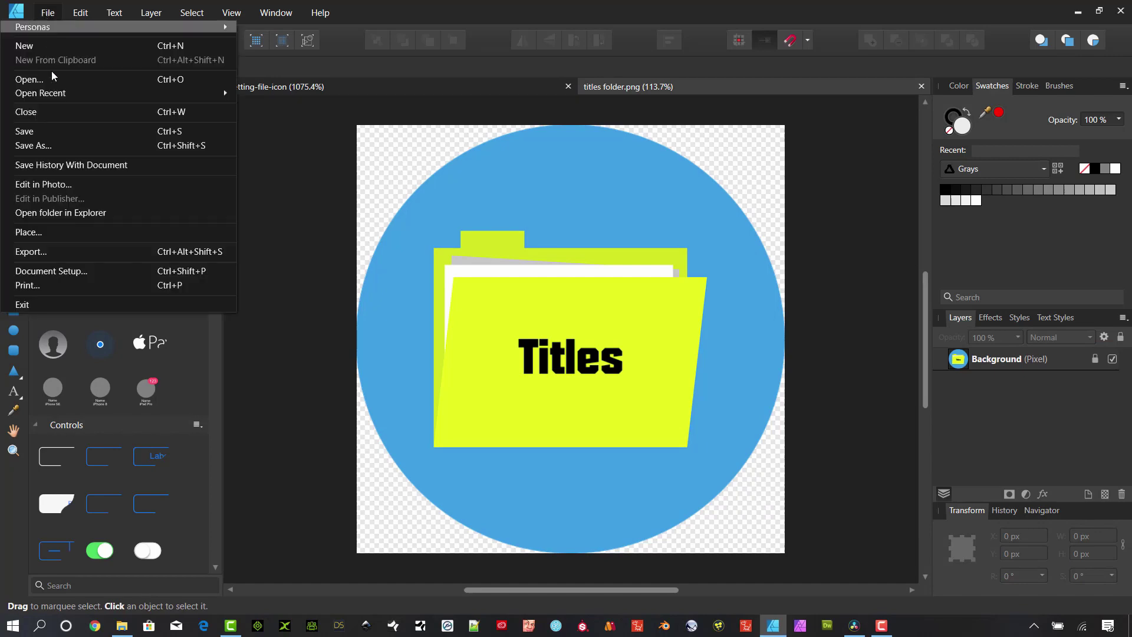
click(57, 252)
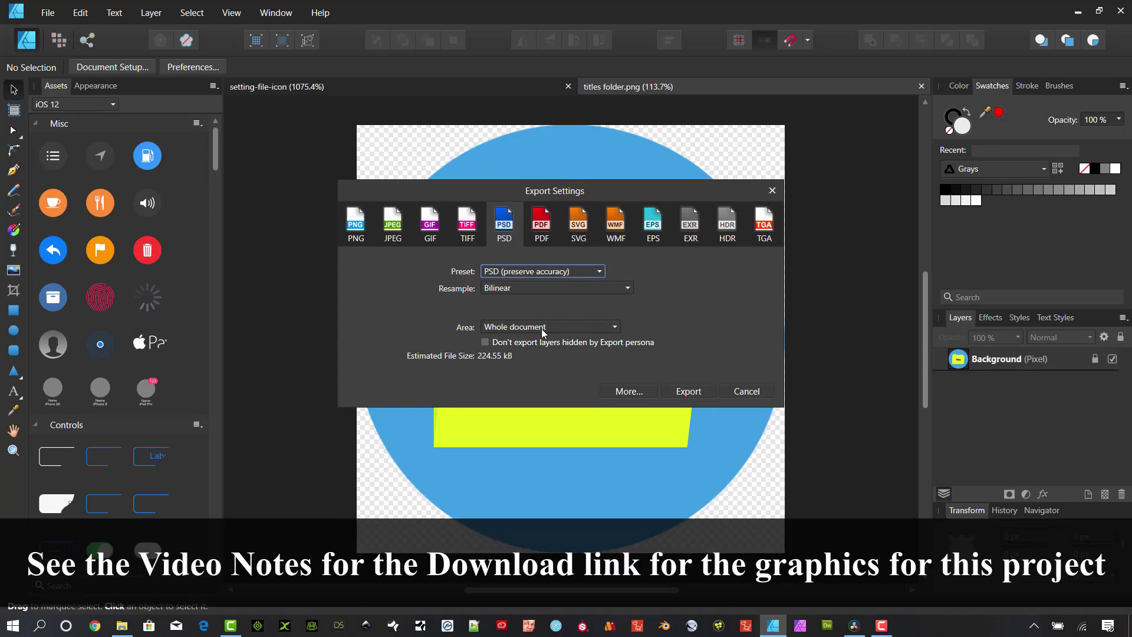
click(363, 230)
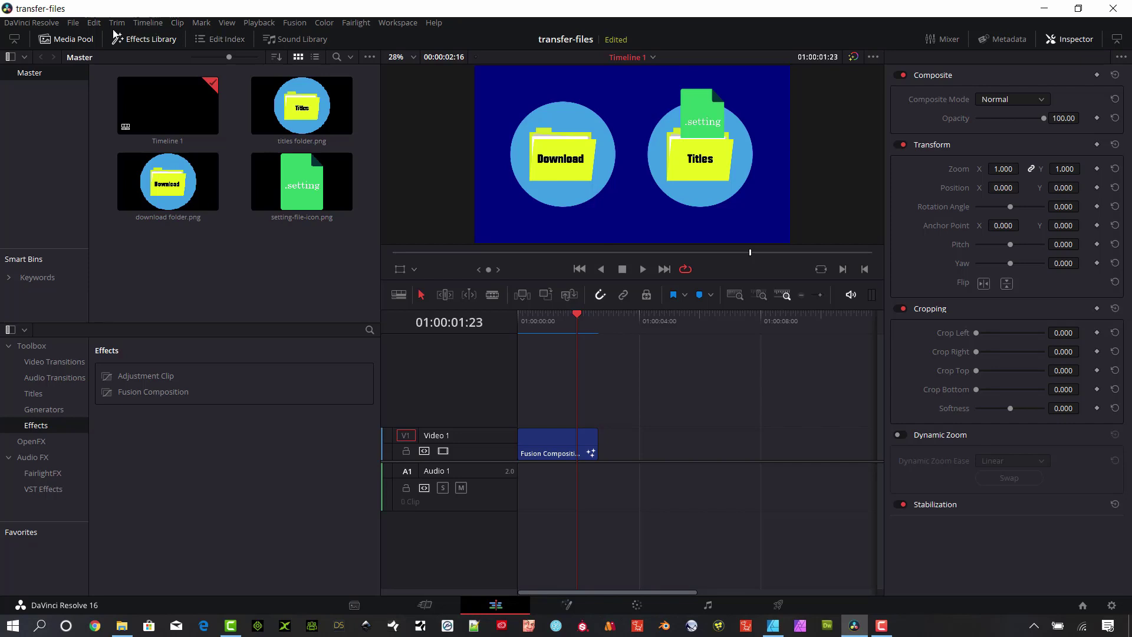
- Start a new DaVinci Resolve project named Animation Demo without saving the changes to transfer-files
click(80, 23)
click(91, 38)
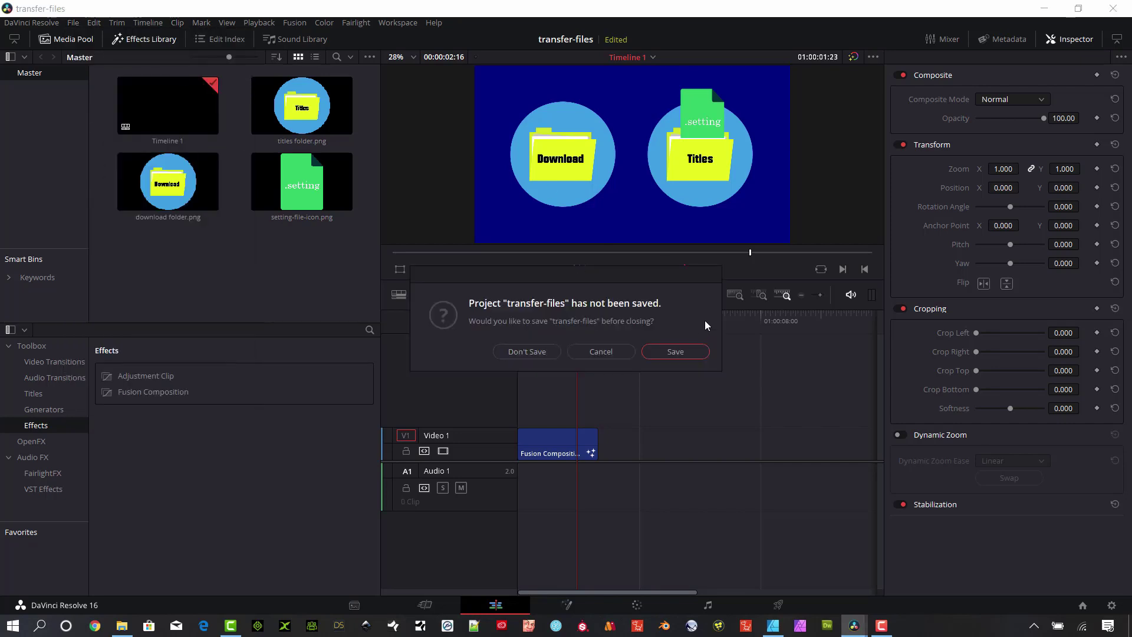
click(544, 352)
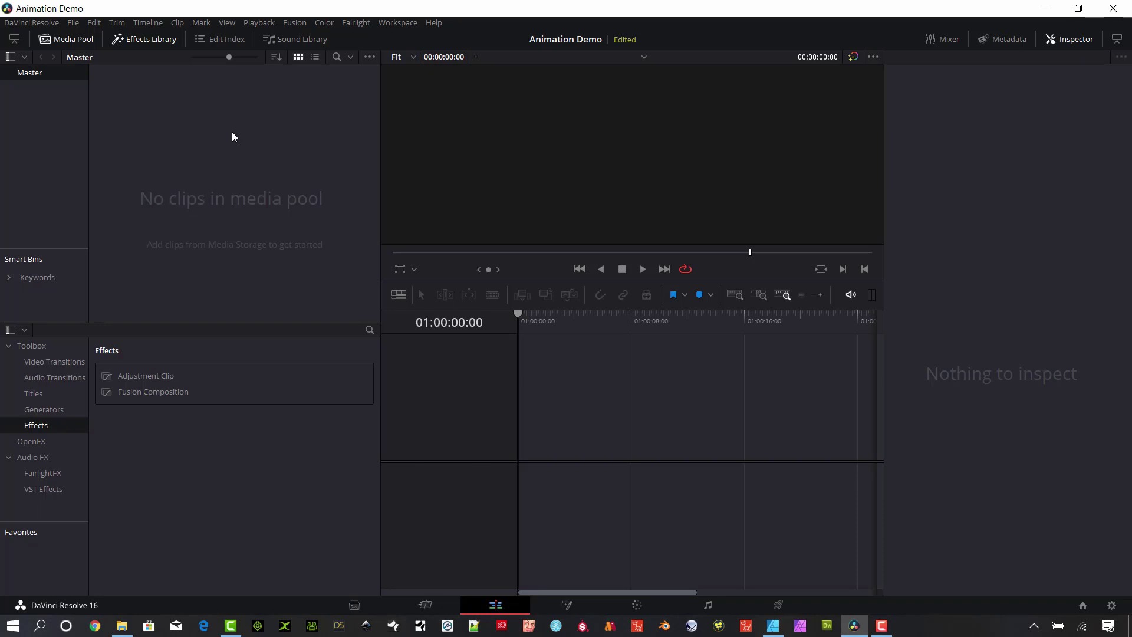
- Create an empty timeline named Animation, checking that its format is 1920 x 1080 HD at 24 frames per second
key(ctrl+n)
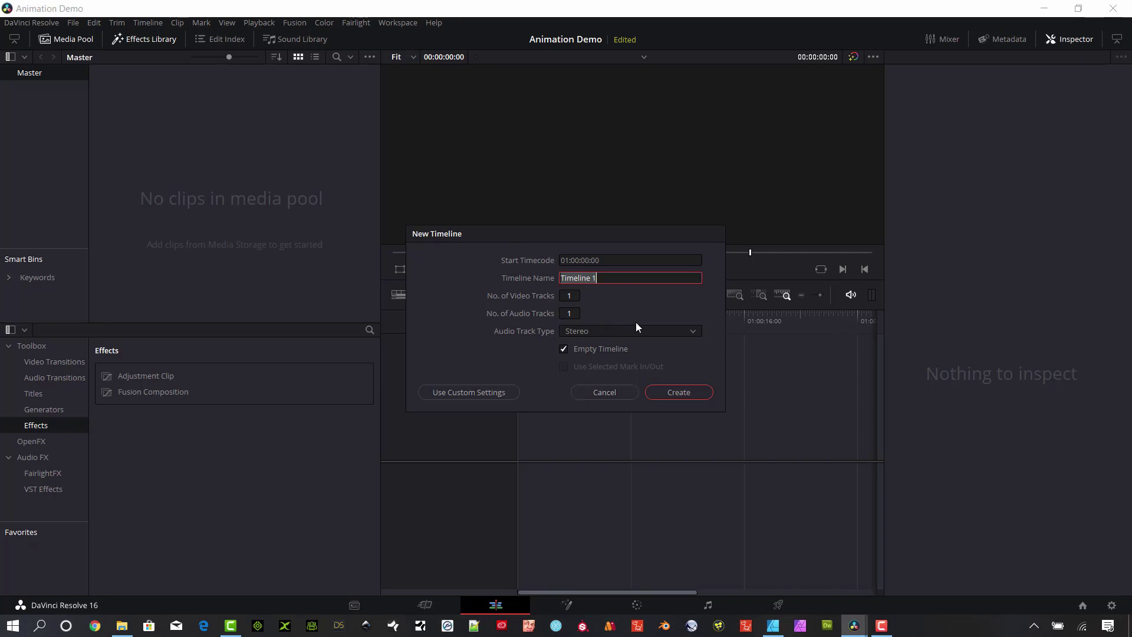
text(Animation)
click(480, 393)
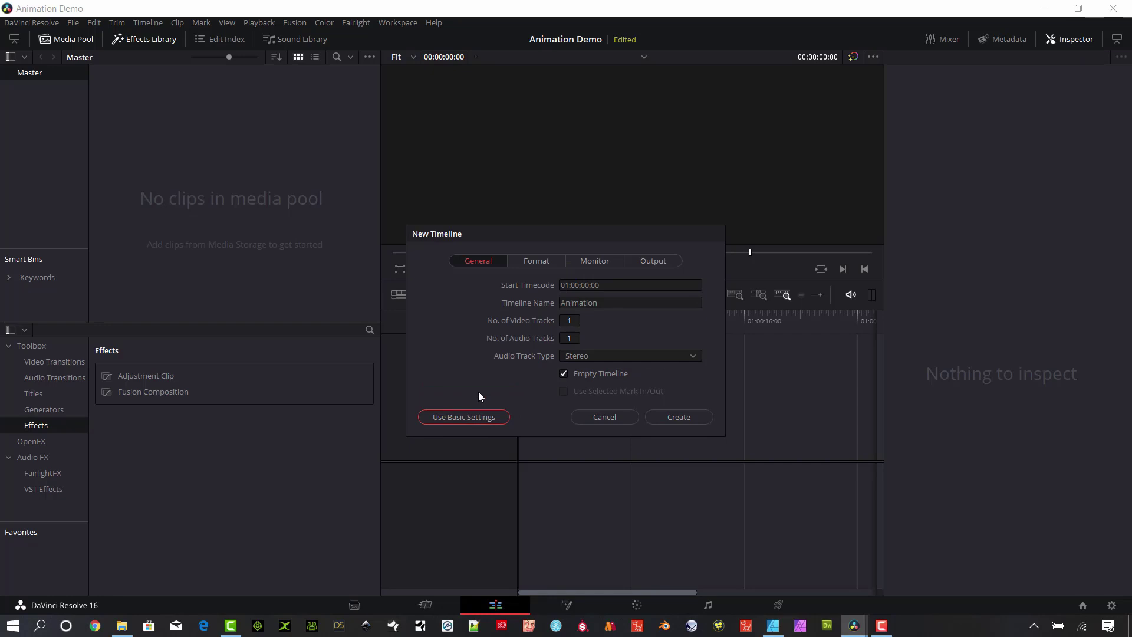
click(553, 261)
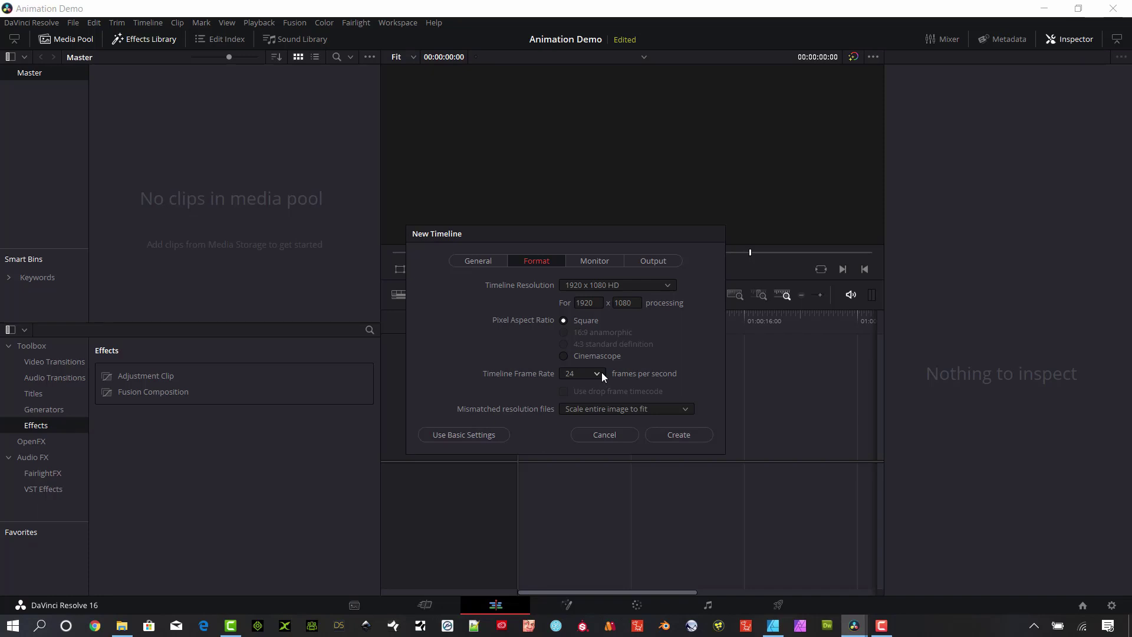
click(474, 434)
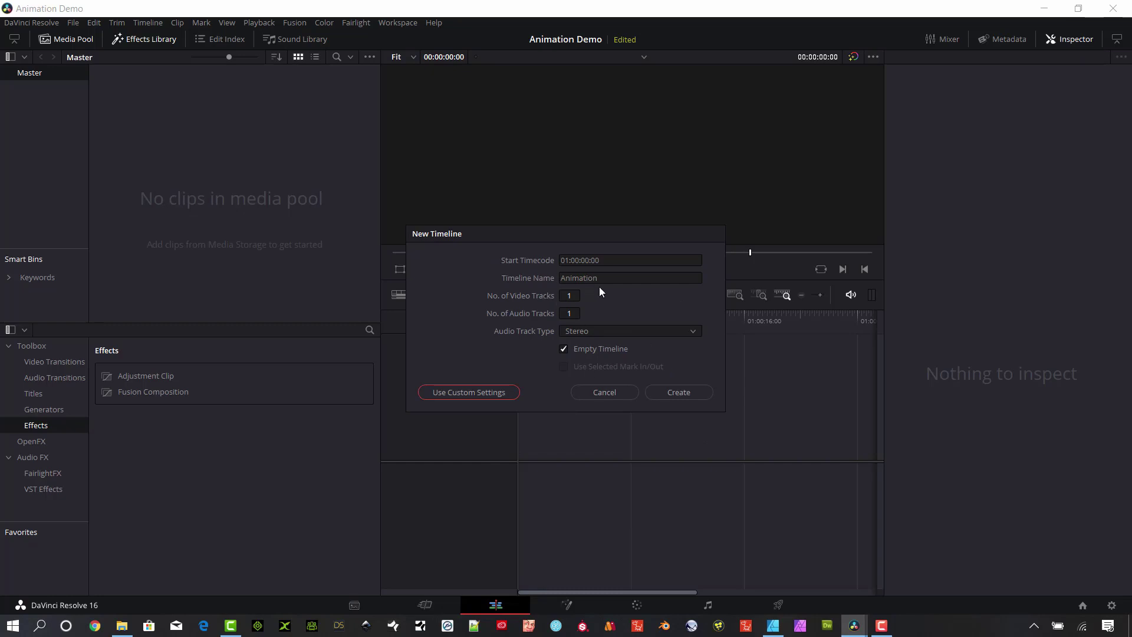
click(668, 393)
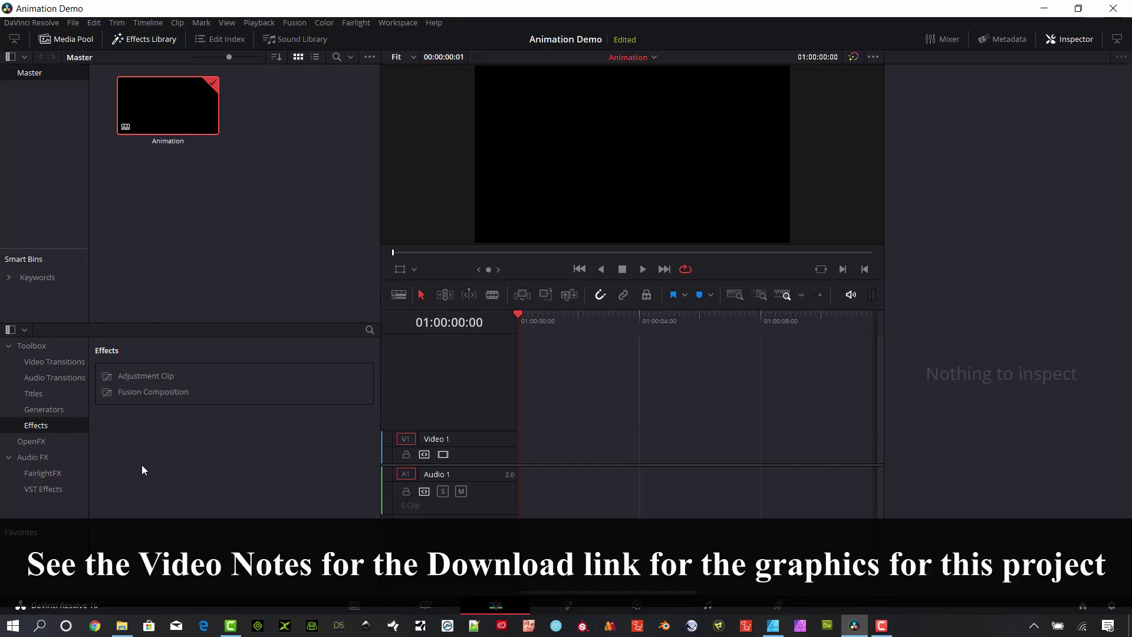
- Import titles folder.png, download folder.png and setting-file-icon.png from the Glitch Text Pack 1 folder into the media pool
click(122, 625)
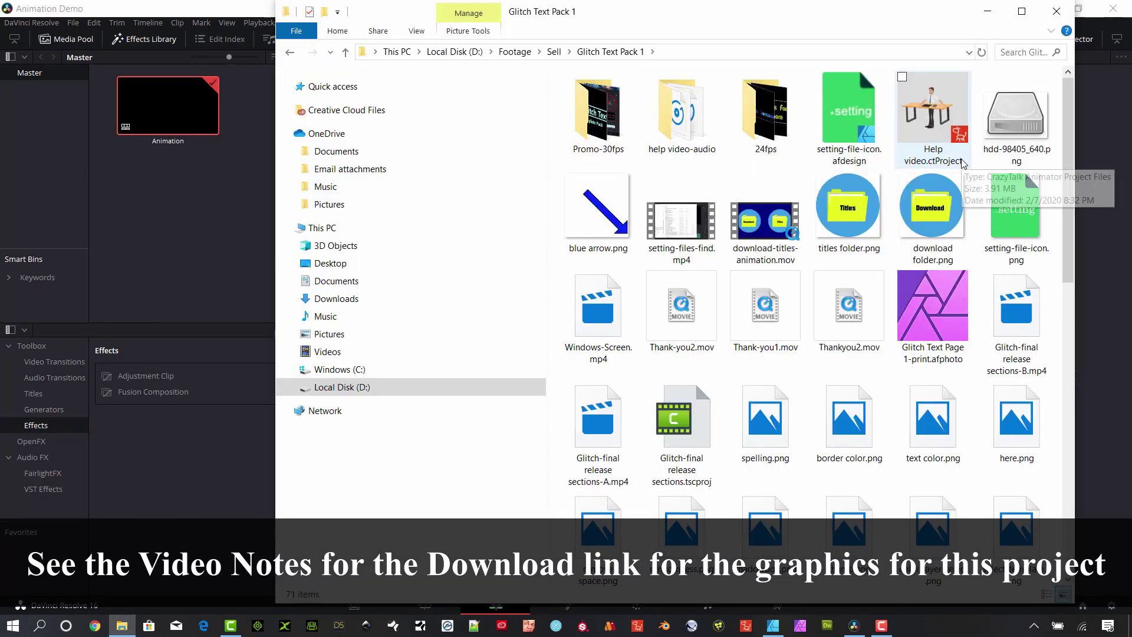
click(861, 204)
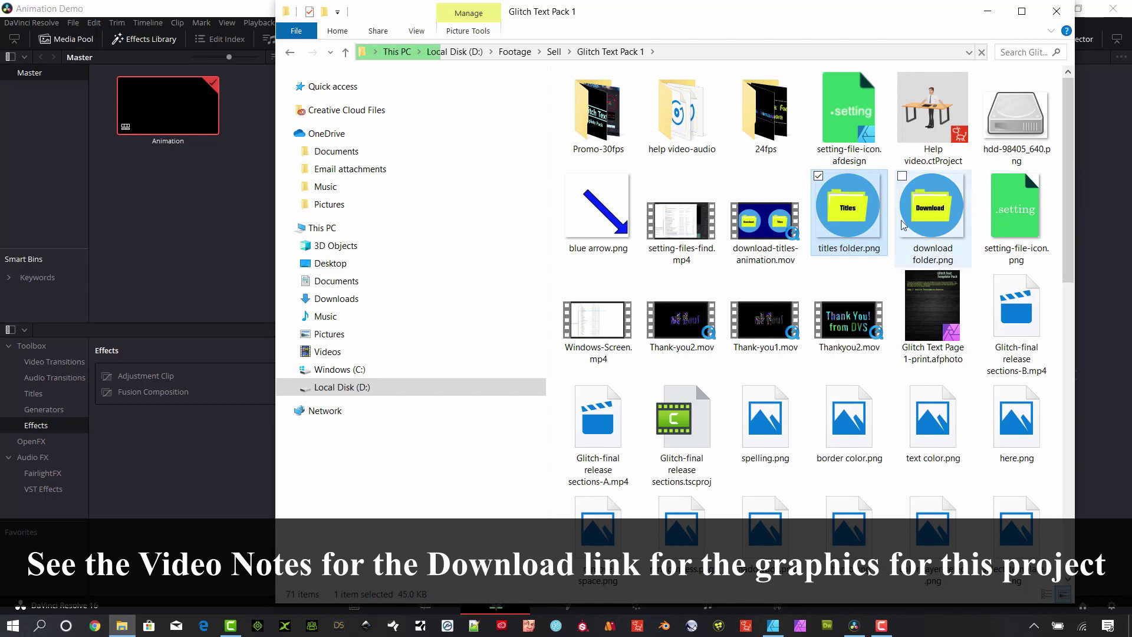
ctrl+click(932, 212)
ctrl+click(1004, 227)
drag(1004, 227, 165, 236)
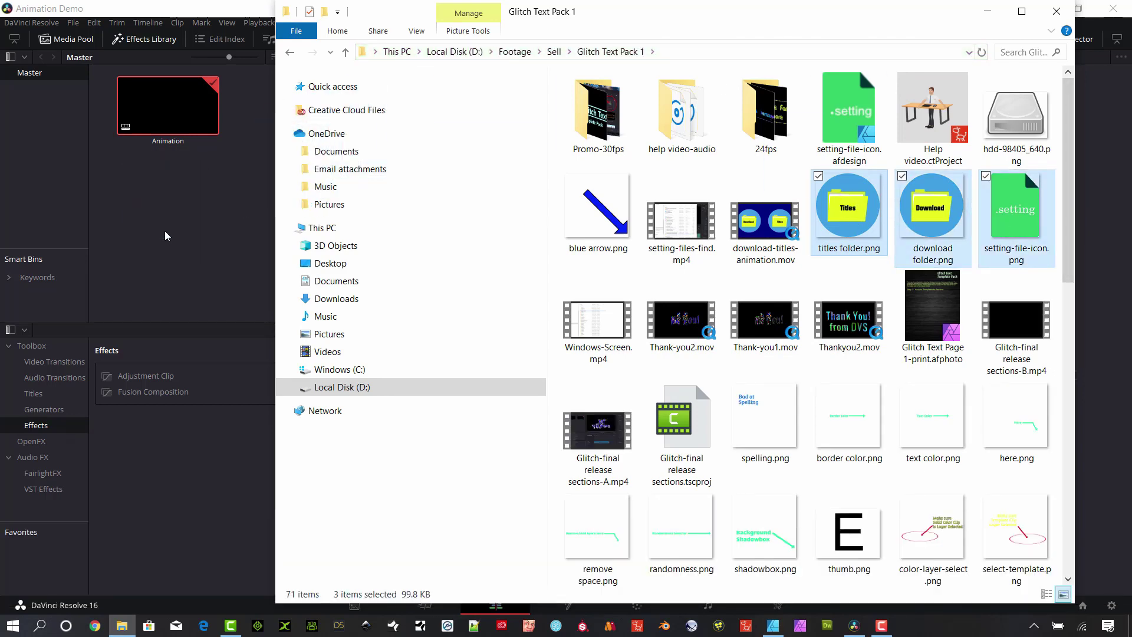
click(988, 11)
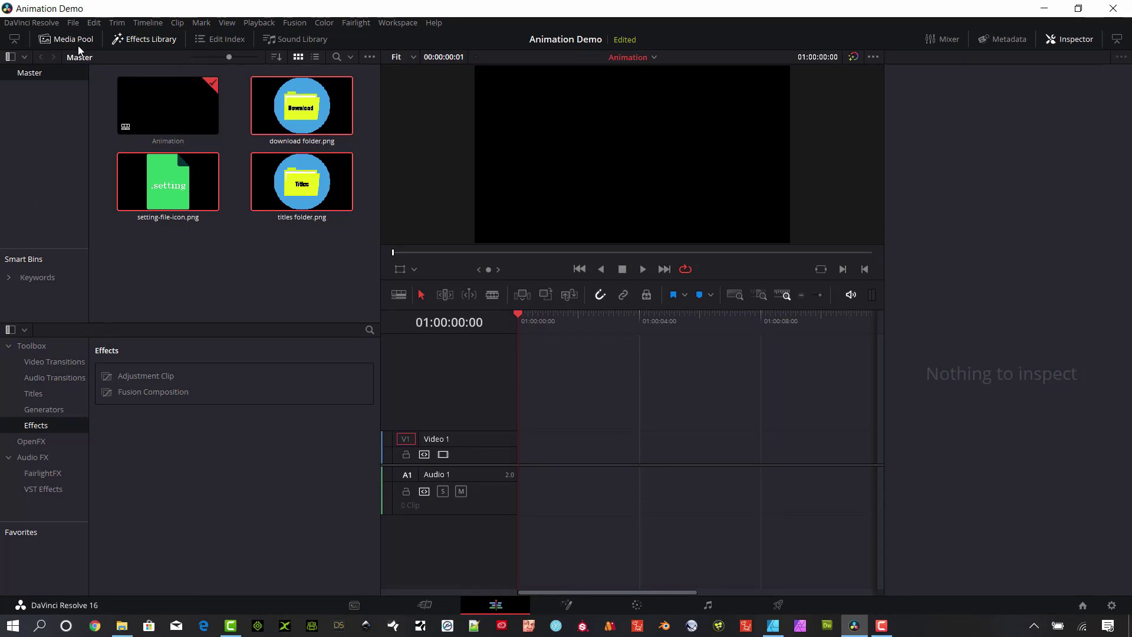
click(145, 115)
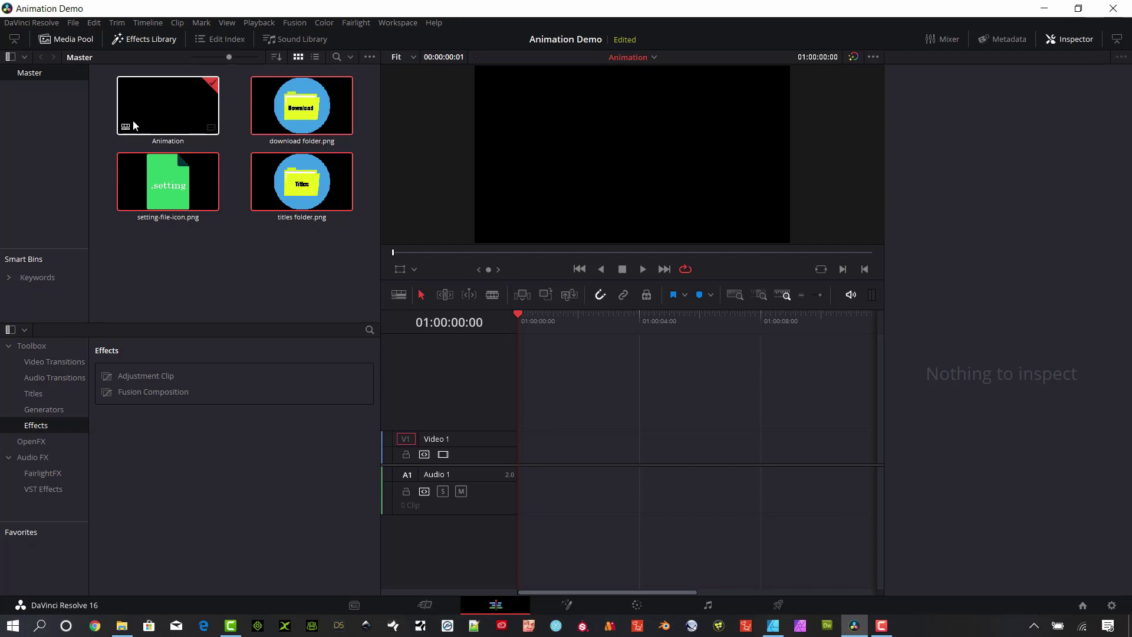
click(60, 443)
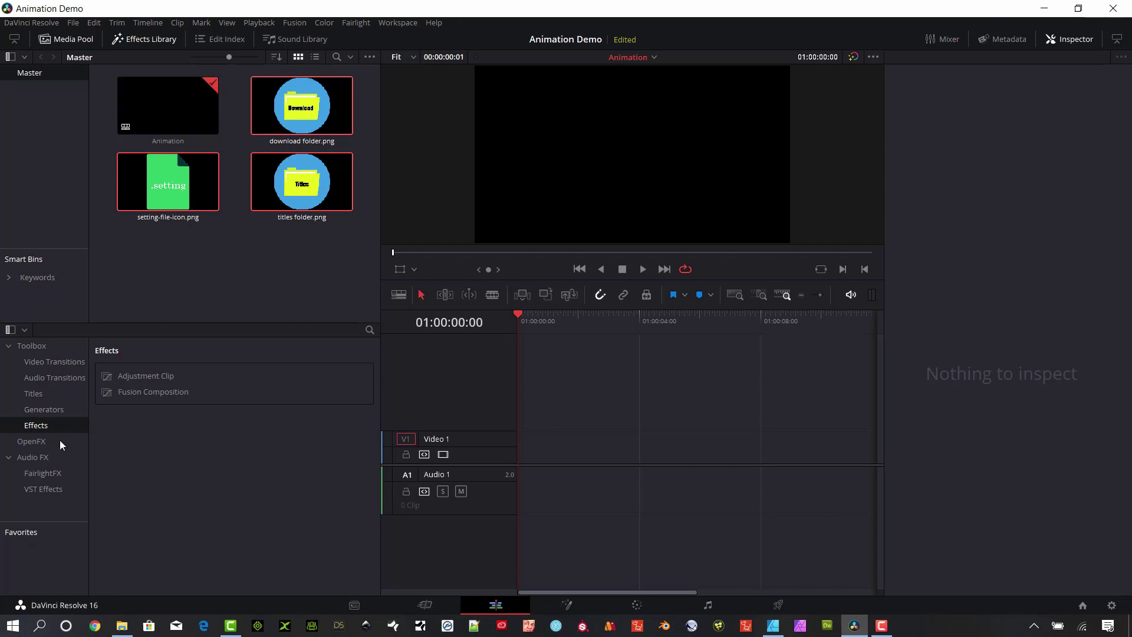
click(151, 39)
click(150, 39)
click(80, 41)
click(79, 40)
click(1081, 41)
click(1081, 43)
- Place setting-file-icon.png at the start of the Video 1 track and move the playhead to 01:00:02:15
click(263, 288)
click(183, 183)
drag(183, 184, 524, 438)
click(596, 322)
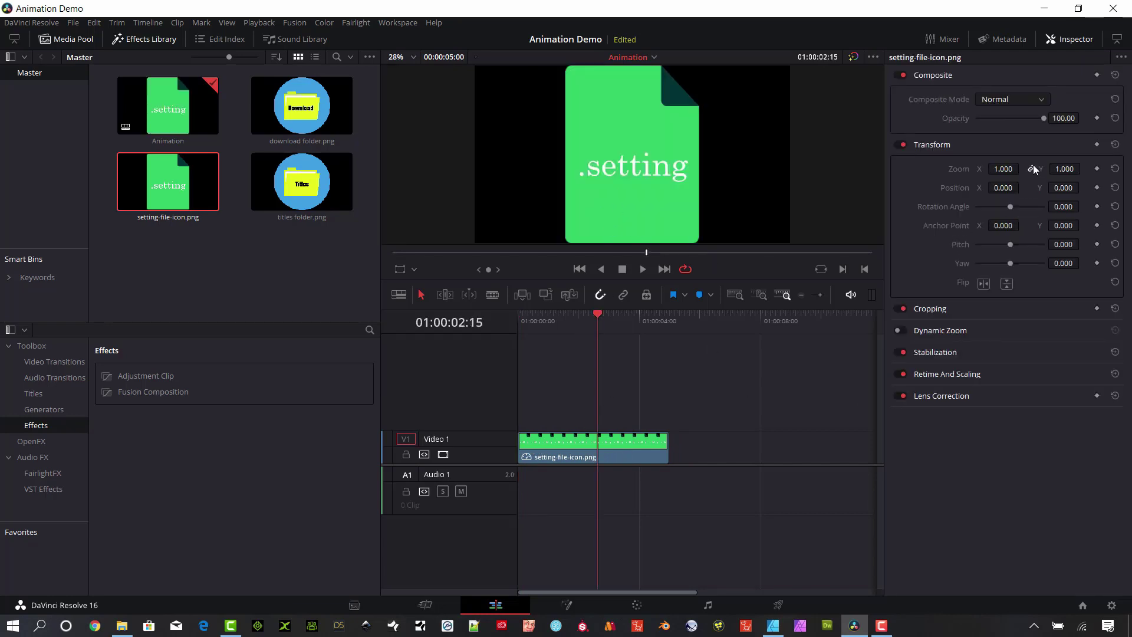
- Scale the setting-file-icon.png clip down to a zoom of 0.270 in X and Y
double_click(1003, 169)
text(0.34)
key(Return)
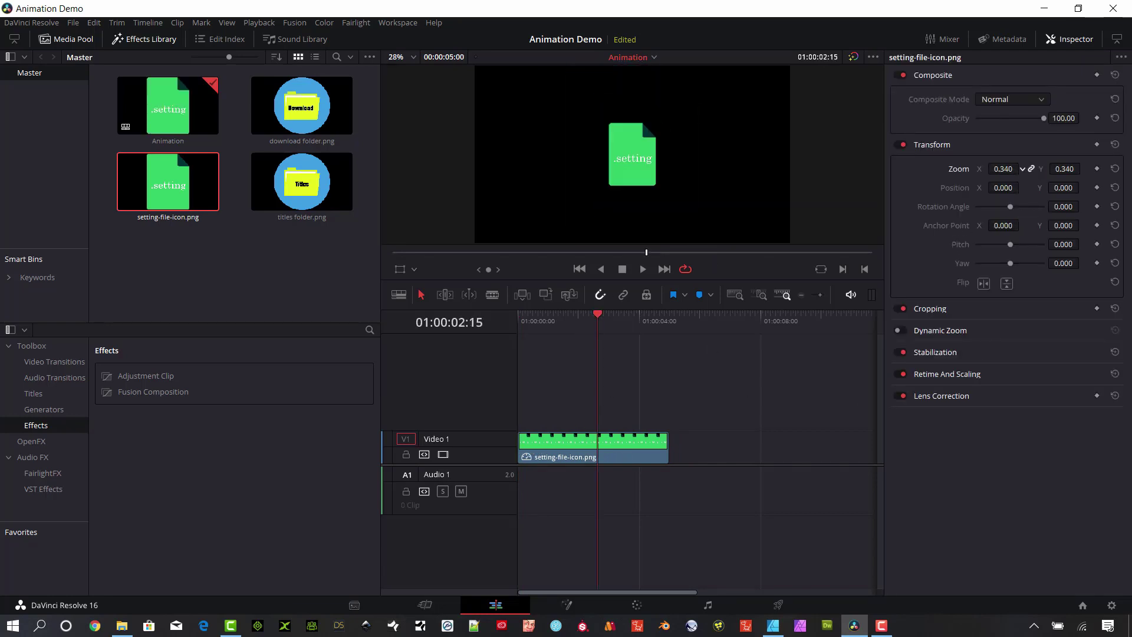
drag(1022, 169, 1002, 169)
- Keyframe the icon's position at 01:00:00:00, and shift it to the right along X at 01:00:02:02
drag(596, 316, 536, 327)
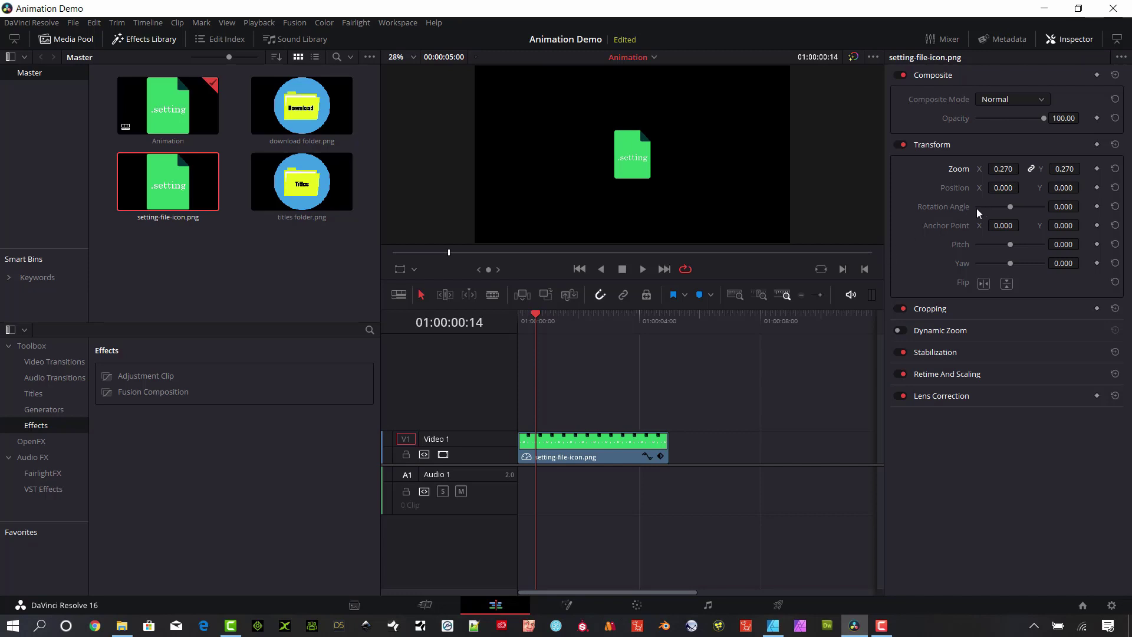
drag(451, 253, 393, 254)
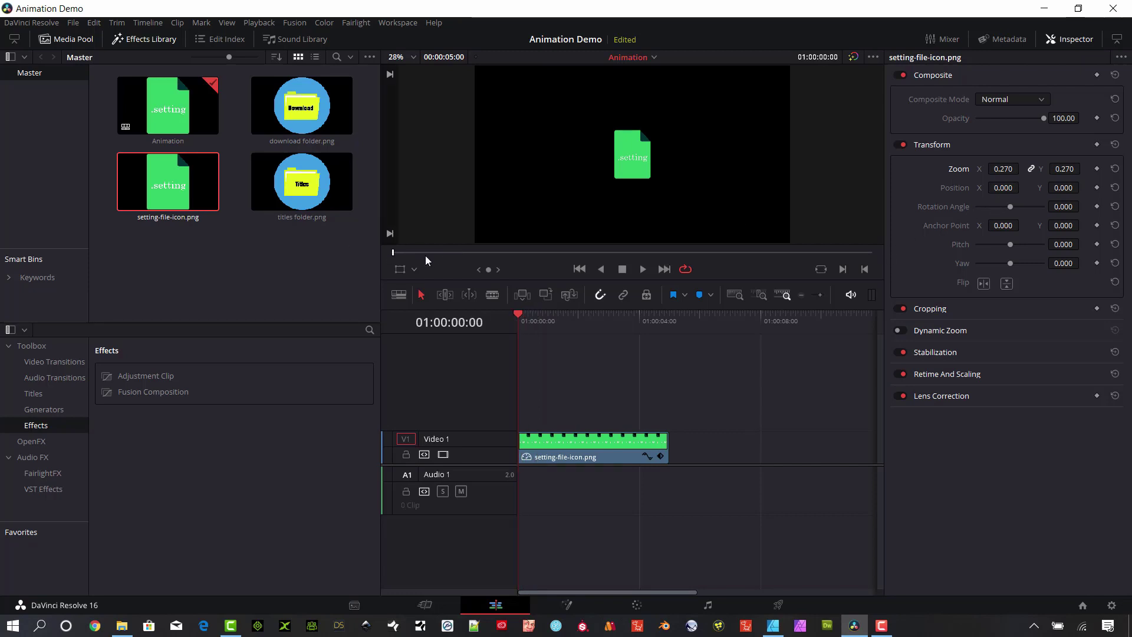
click(1097, 187)
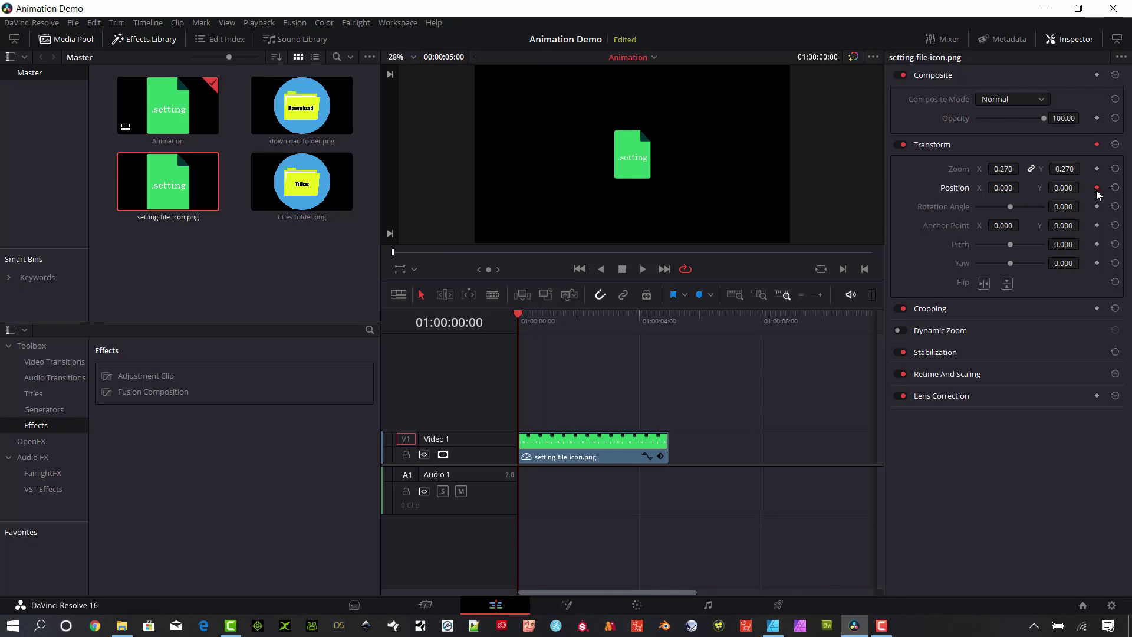
click(594, 253)
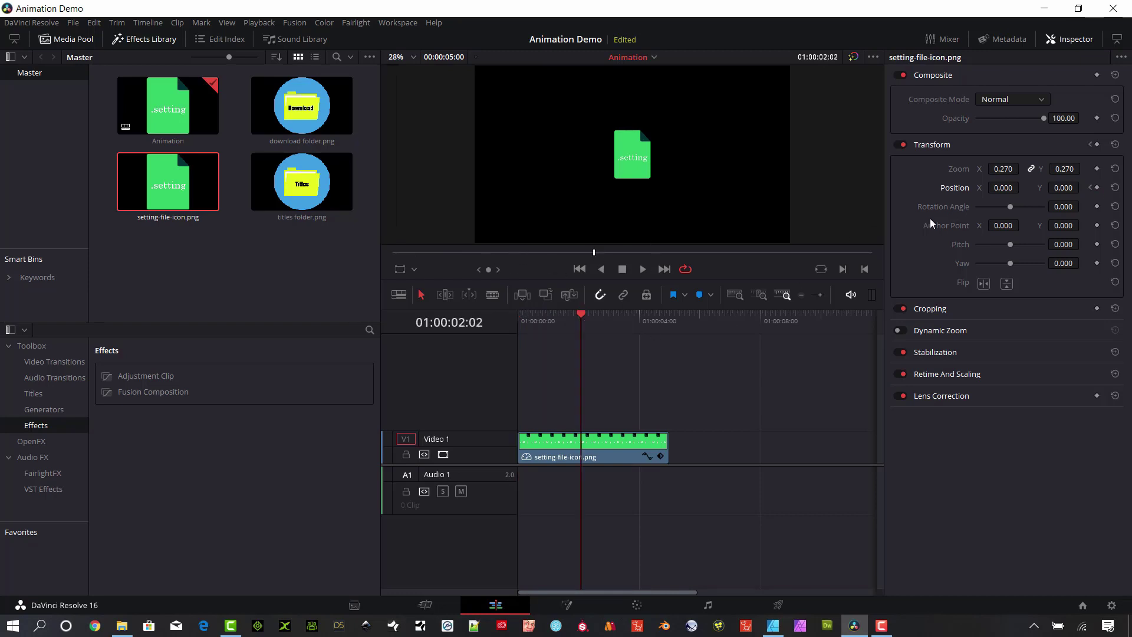
drag(996, 187, 1038, 188)
- Play the icon's movement from the start of the timeline, and delete the setting-file-icon.png clip from Video 1
drag(581, 318, 496, 326)
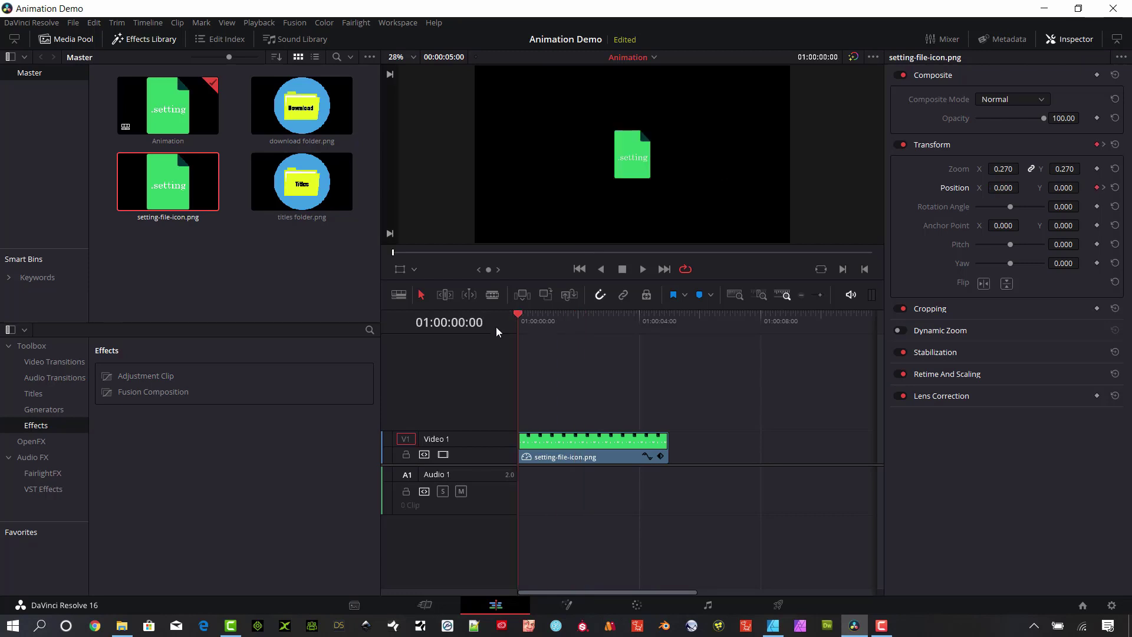
click(641, 269)
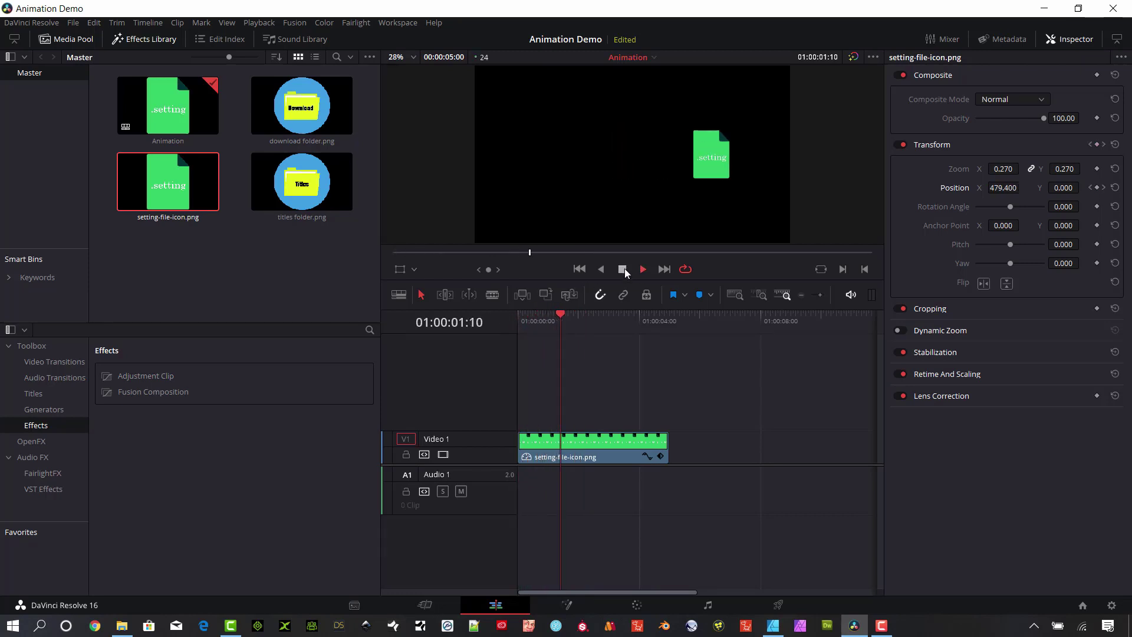
click(623, 270)
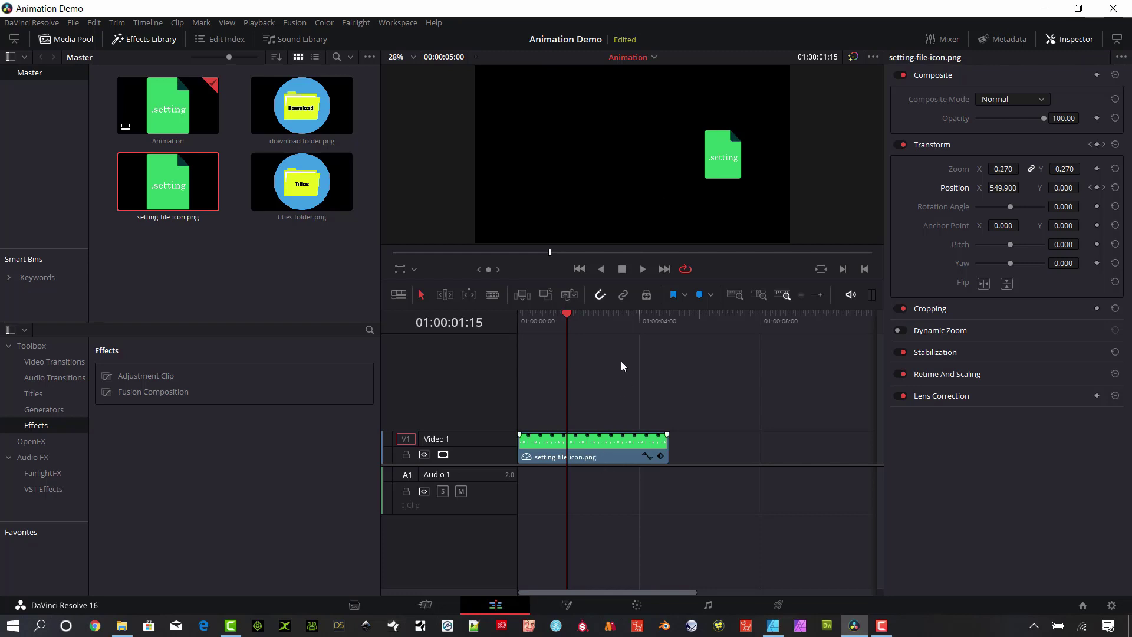
key(Delete)
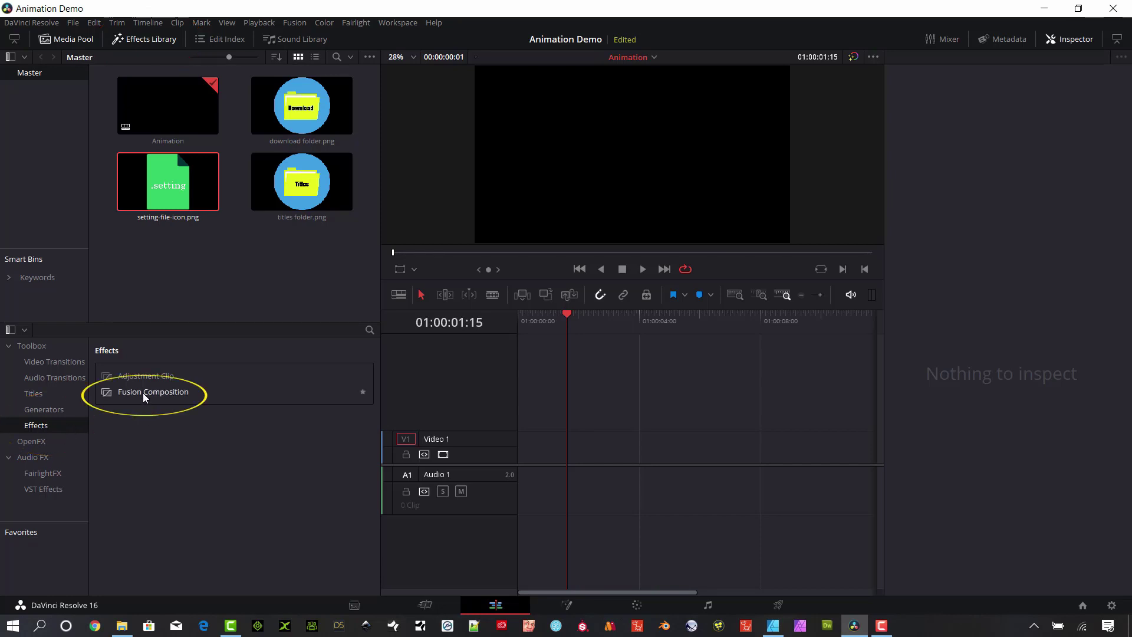
- Add a Fusion Composition clip at the start of Video 1, select it and leave the playhead at 01:00:00:18
drag(132, 392, 522, 443)
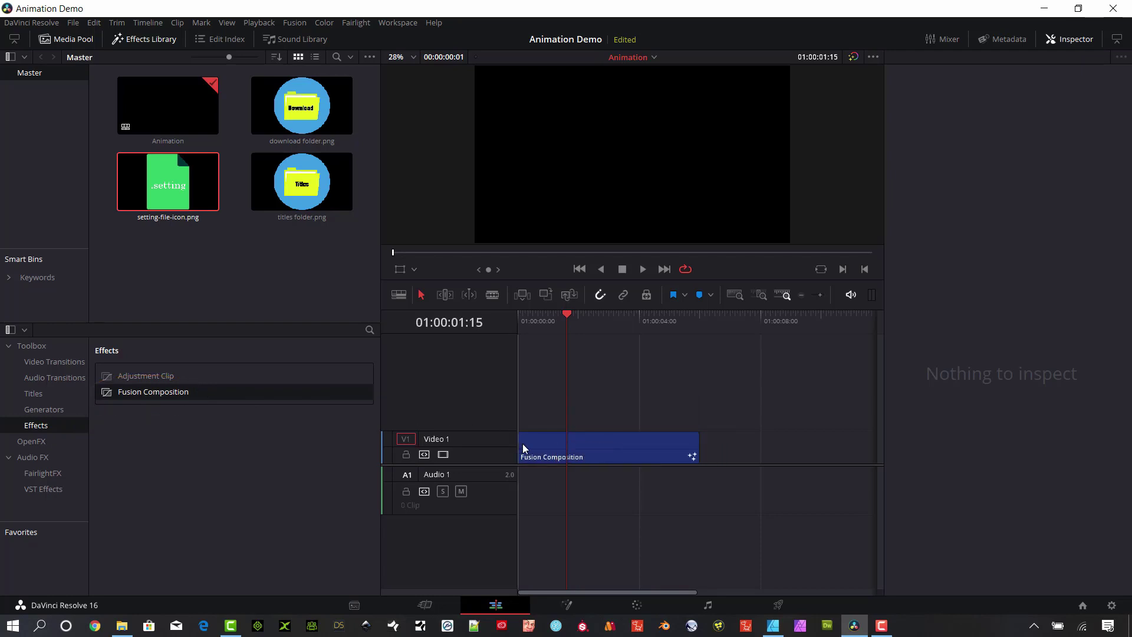
mouse_move(524, 323)
mouse_down()
mouse_move(681, 326)
mouse_move(540, 330)
mouse_up()
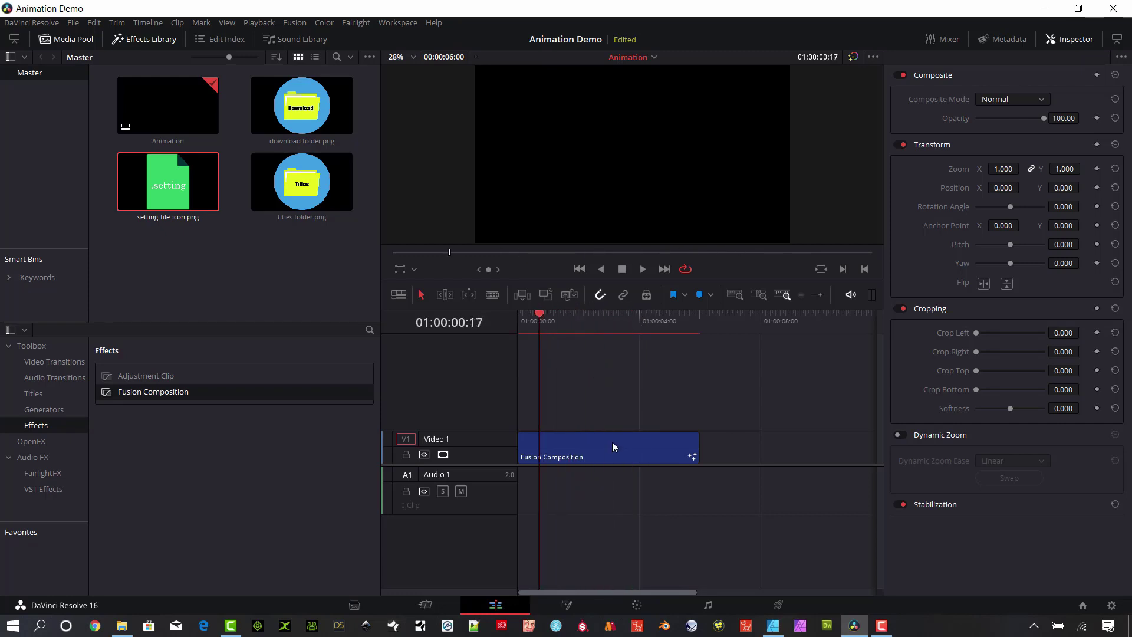
click(628, 437)
drag(701, 315, 540, 334)
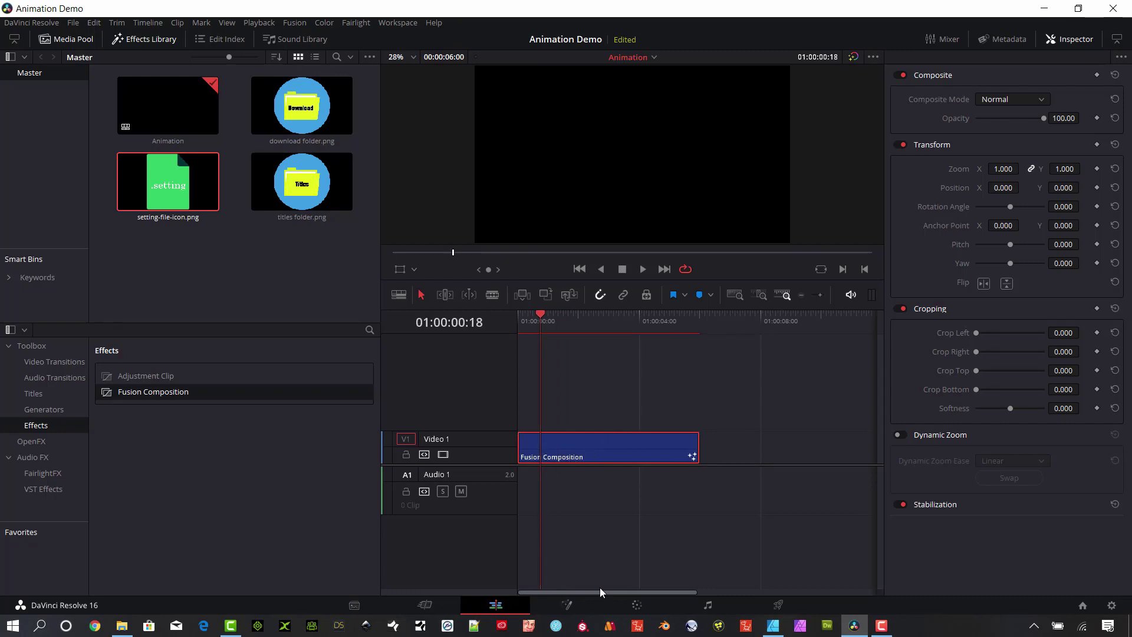
- Open the composition on the Fusion page and add setting-file-icon.png, titles folder.png and download folder.png as separate nodes
click(574, 610)
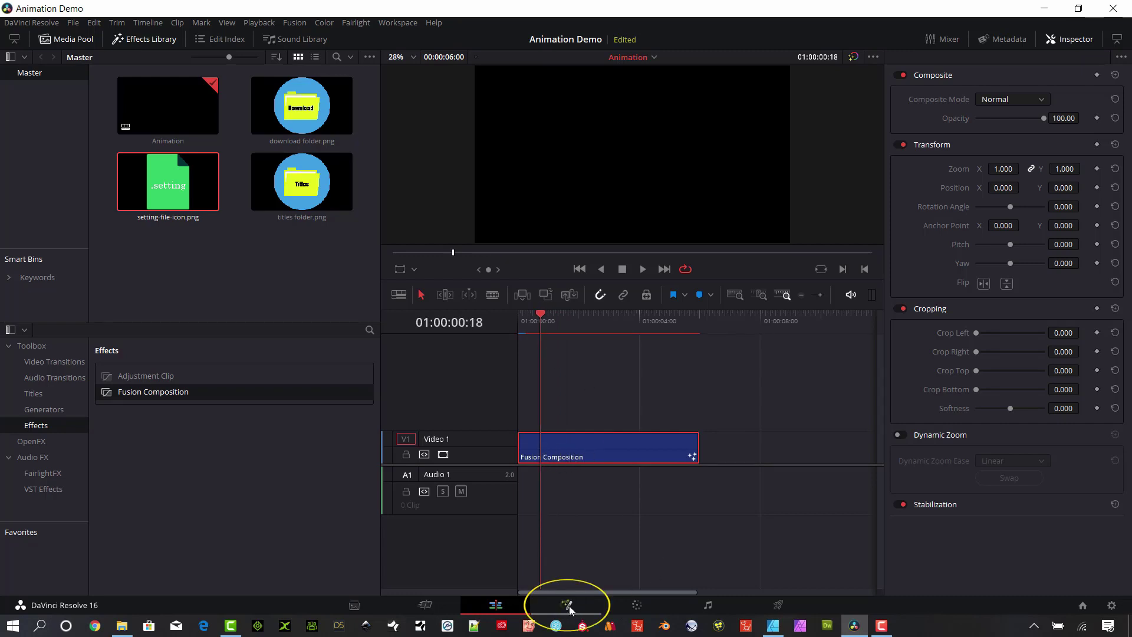
click(570, 609)
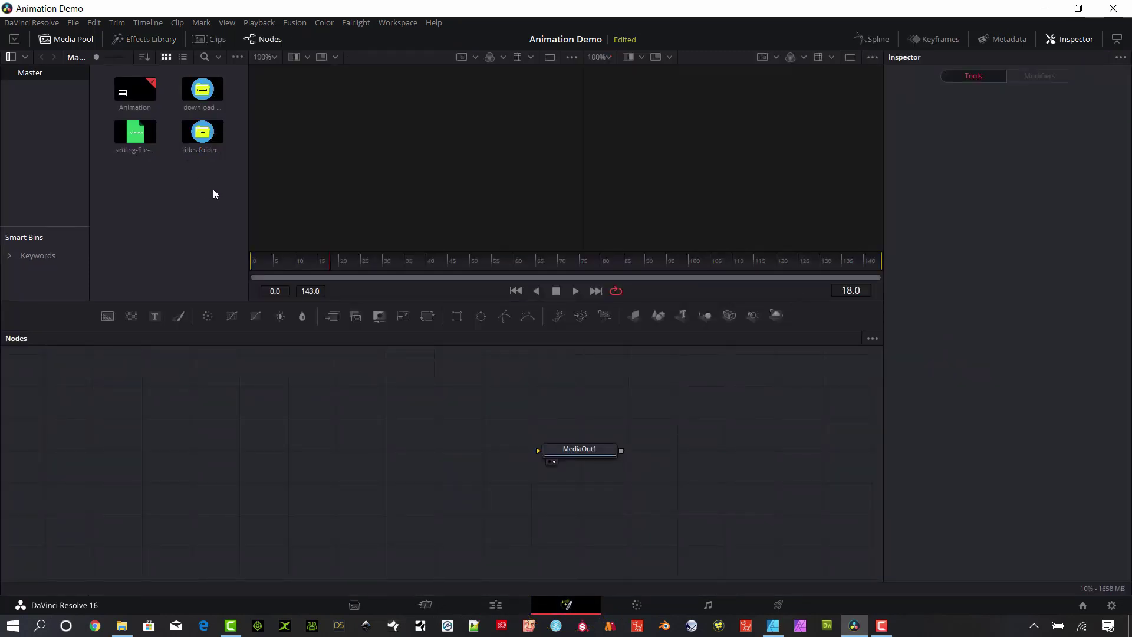
drag(131, 139, 107, 448)
drag(199, 151, 106, 514)
drag(202, 90, 109, 386)
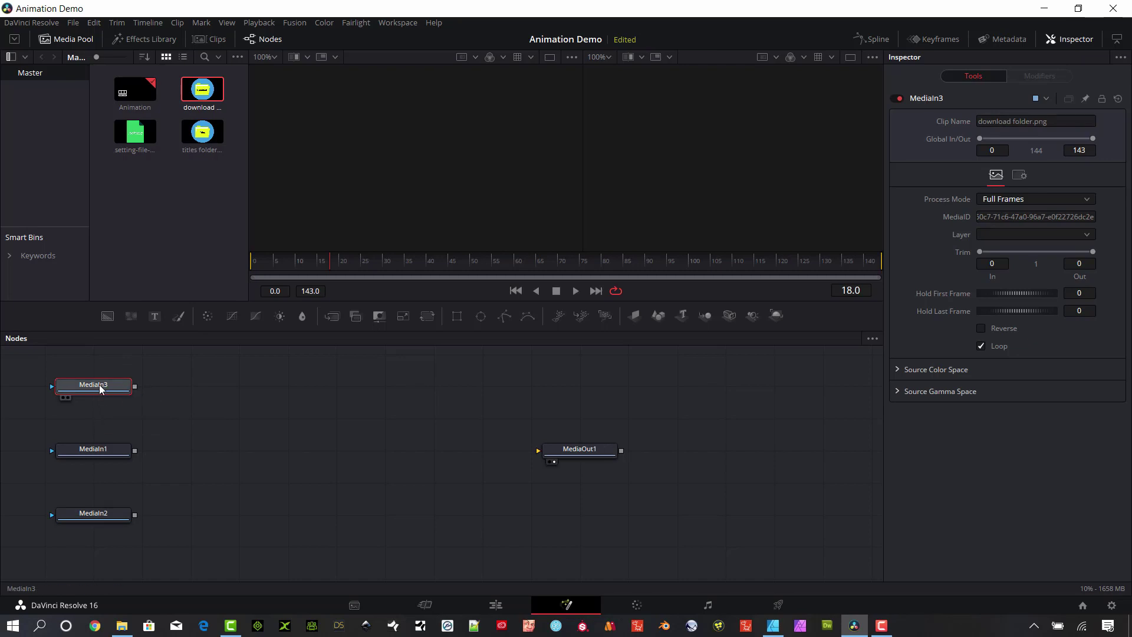
- Rename the download folder's MediaIn3 node as DL
key(F2)
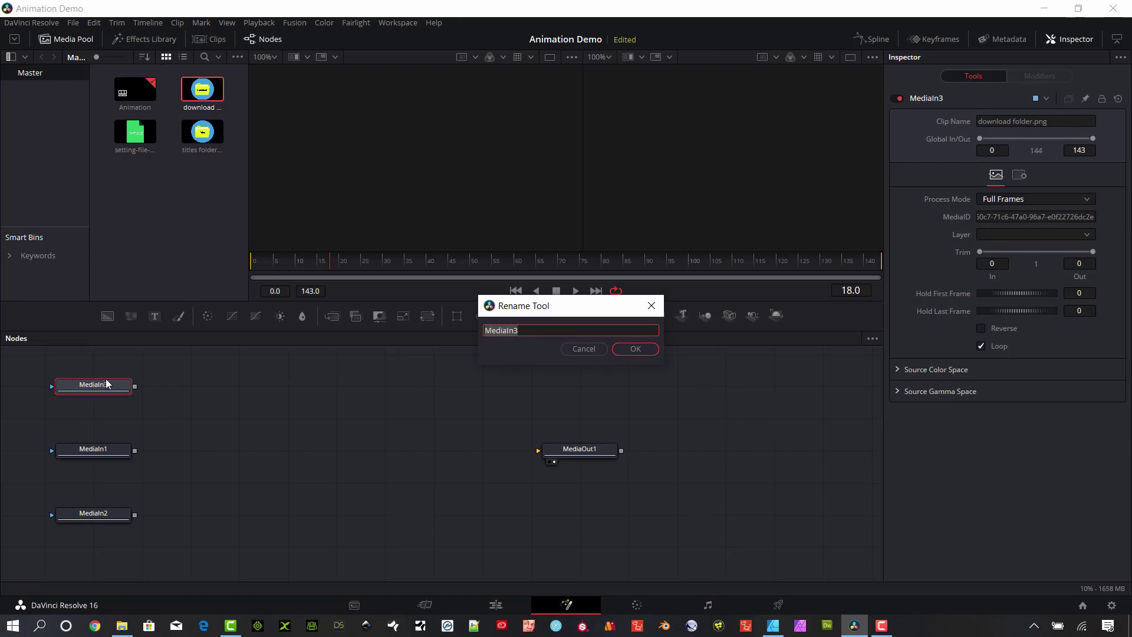
text(DL)
key(Return)
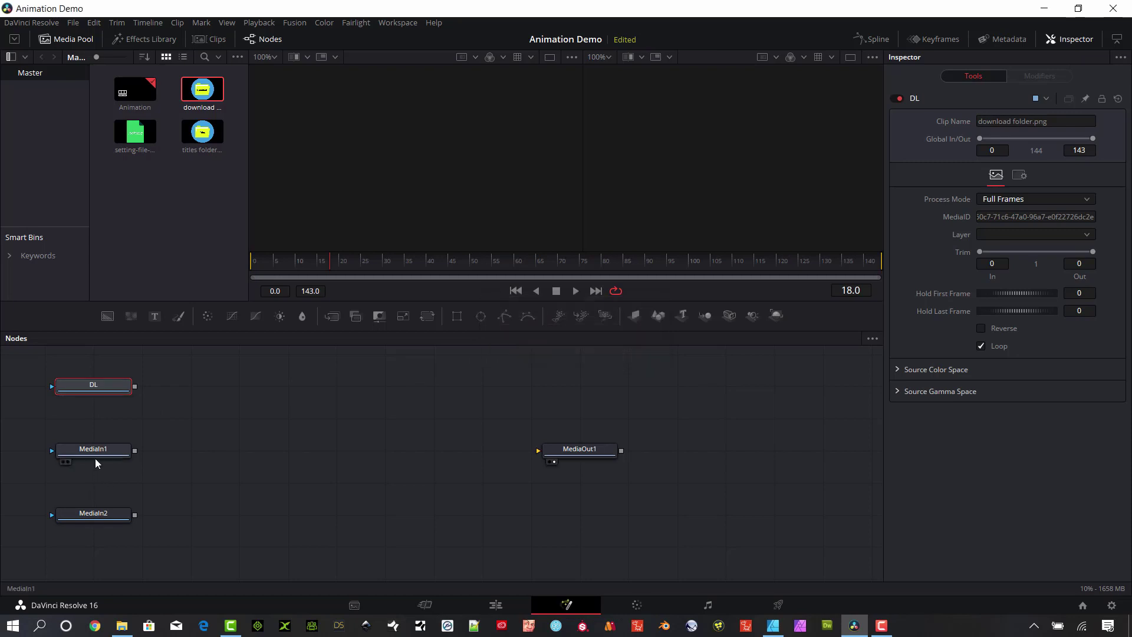
- Show the DL node in the first viewer and the MediaIn1 node in the second viewer
click(97, 459)
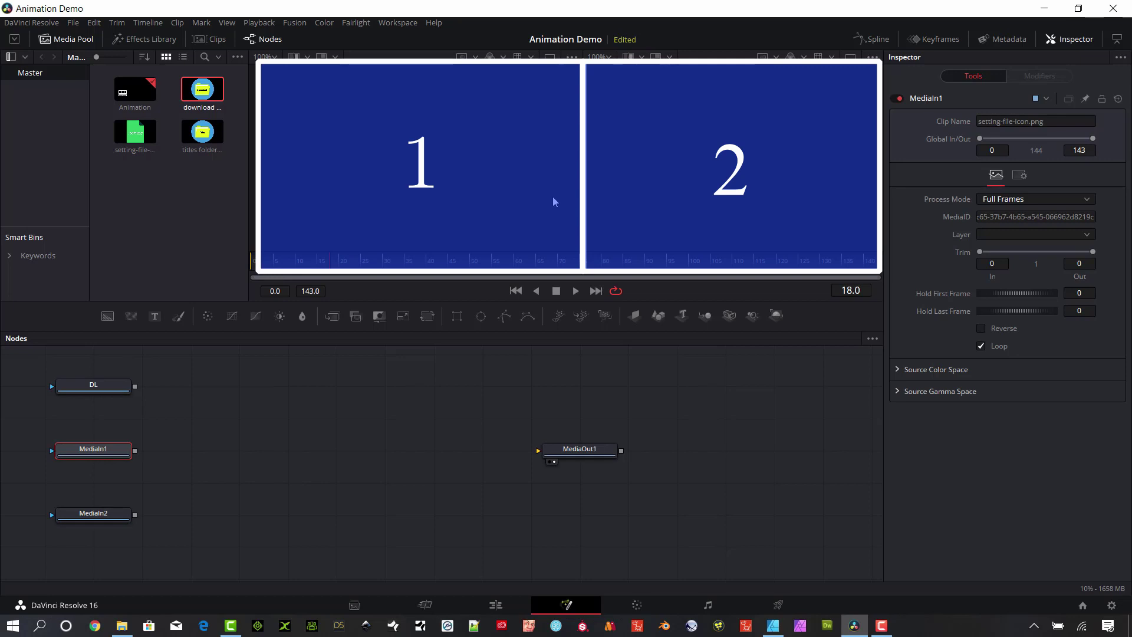
click(855, 61)
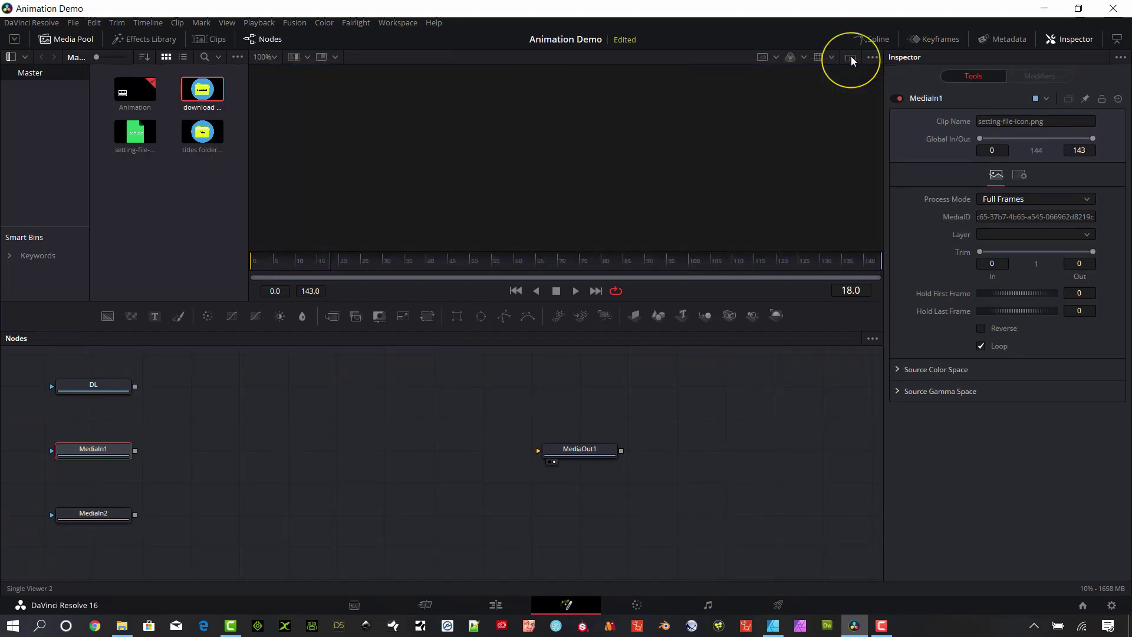
mouse_move(69, 399)
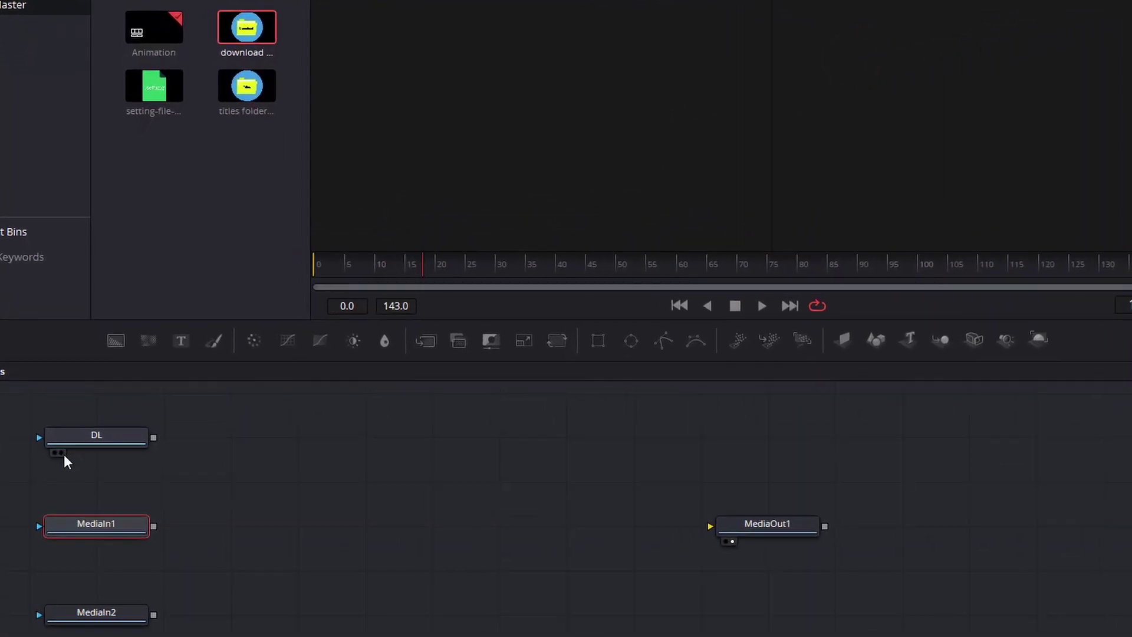
click(104, 435)
drag(130, 443, 561, 102)
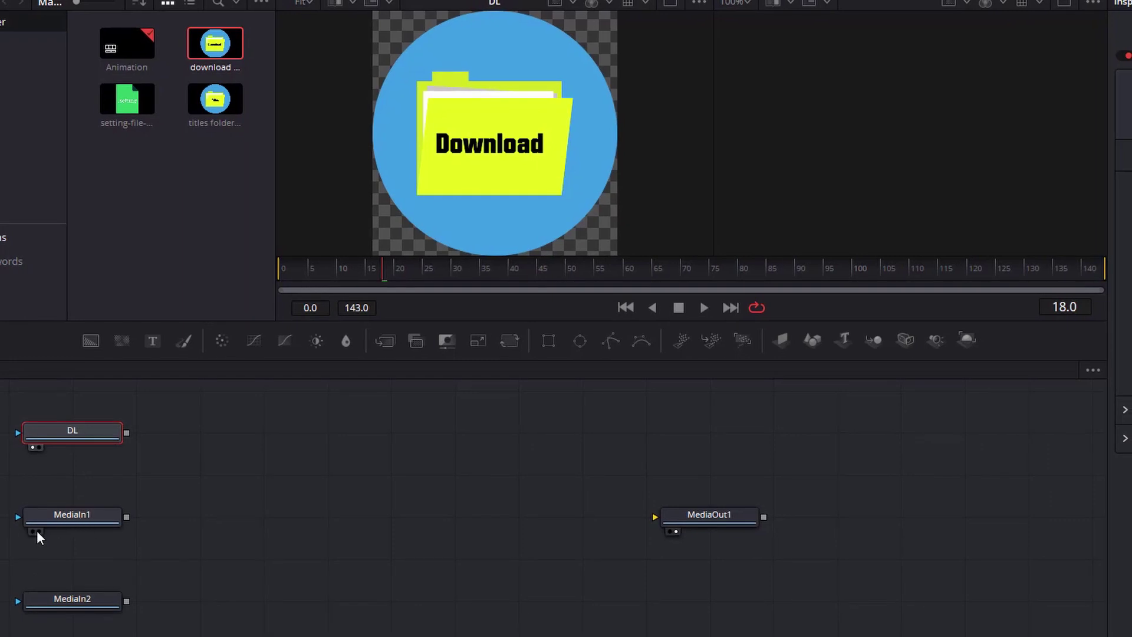
click(39, 531)
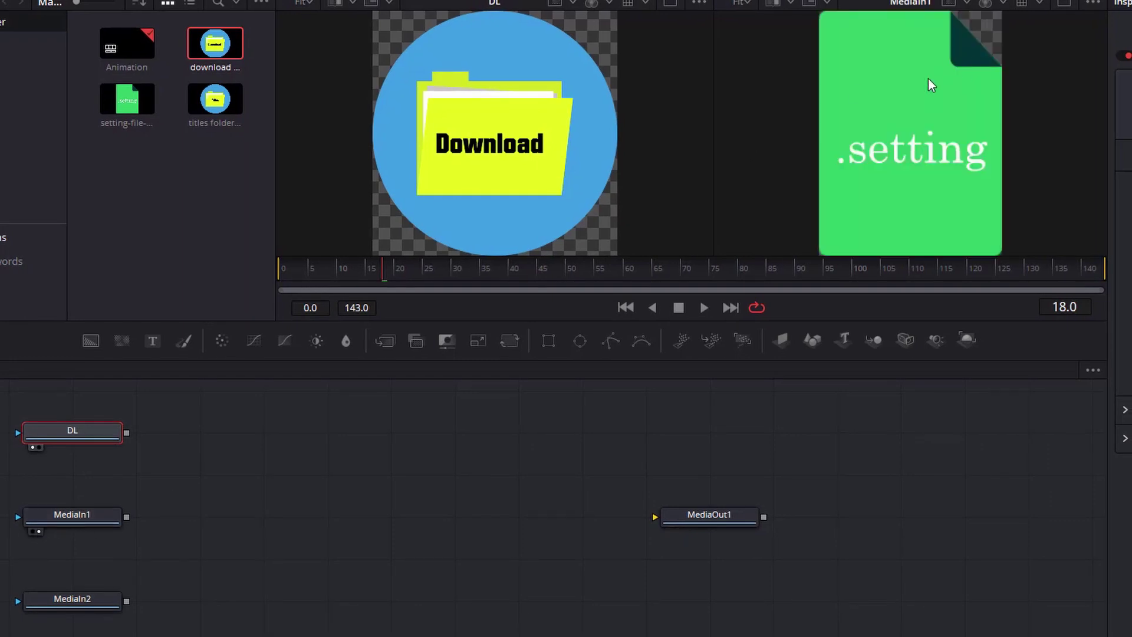
- Rename the MediaIn1 node as Setting and the MediaIn2 node as Titles
click(90, 514)
key(F2)
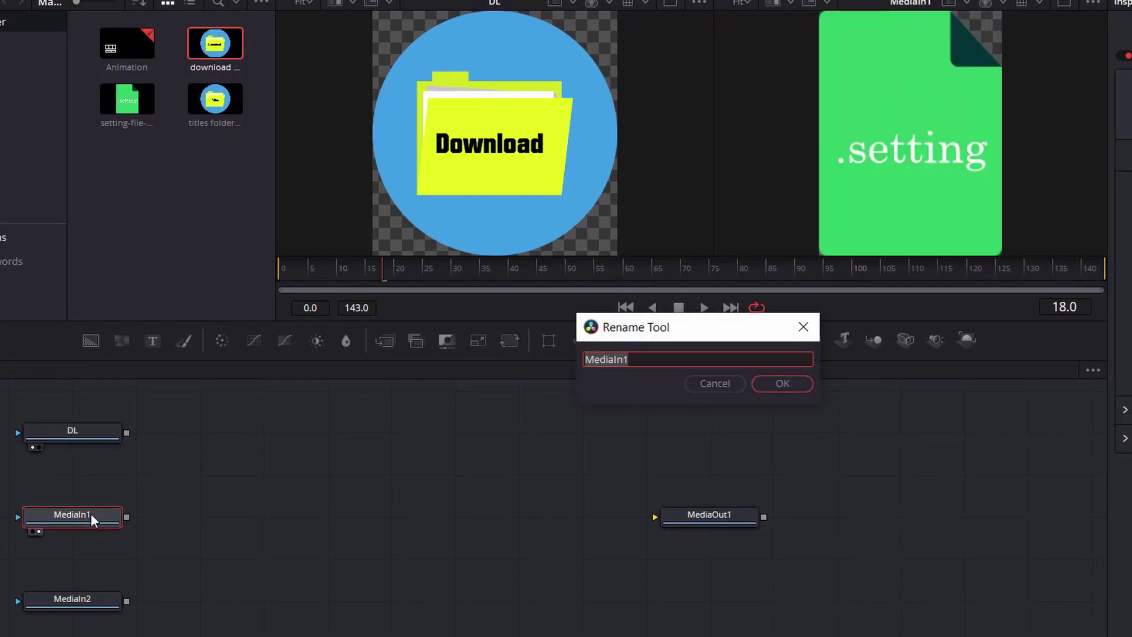
text(Setting)
key(Return)
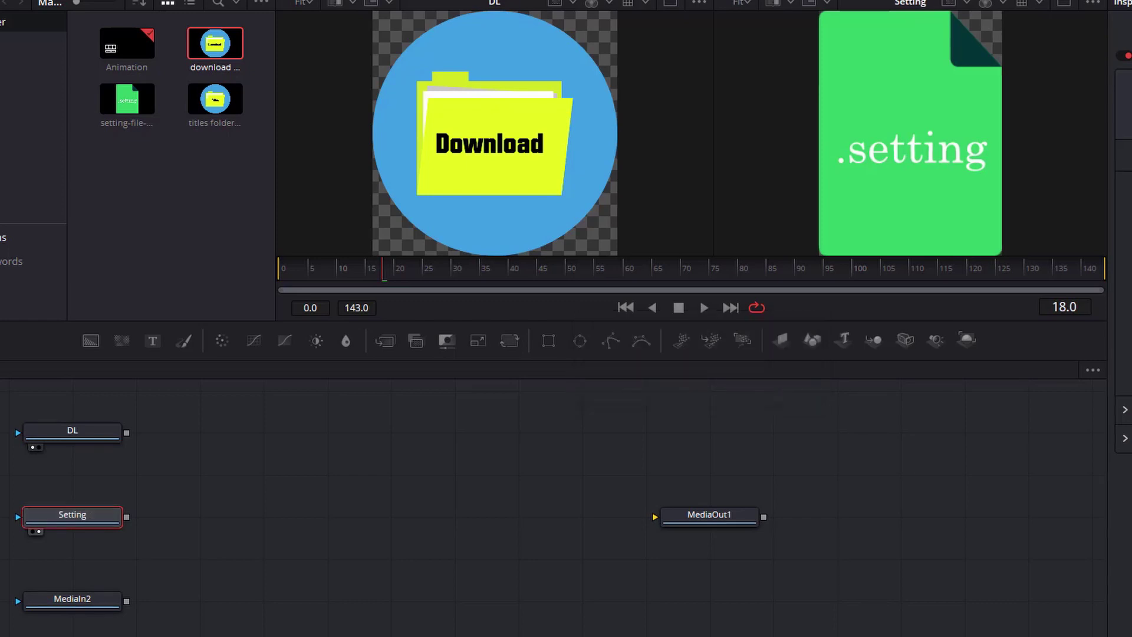
click(86, 600)
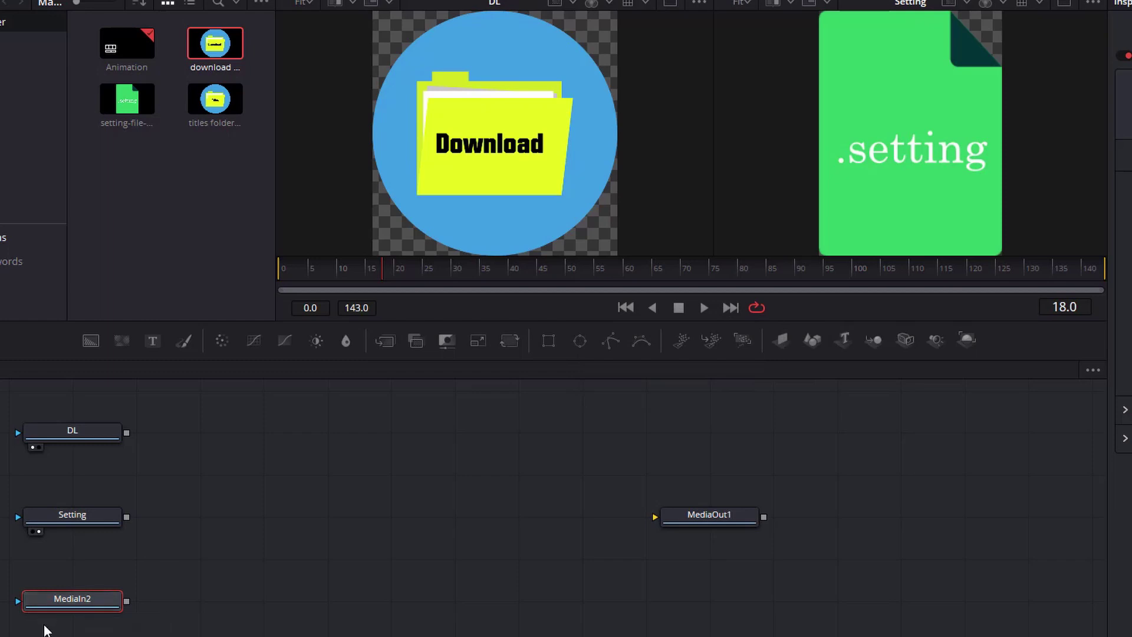
key(F2)
text(Titles)
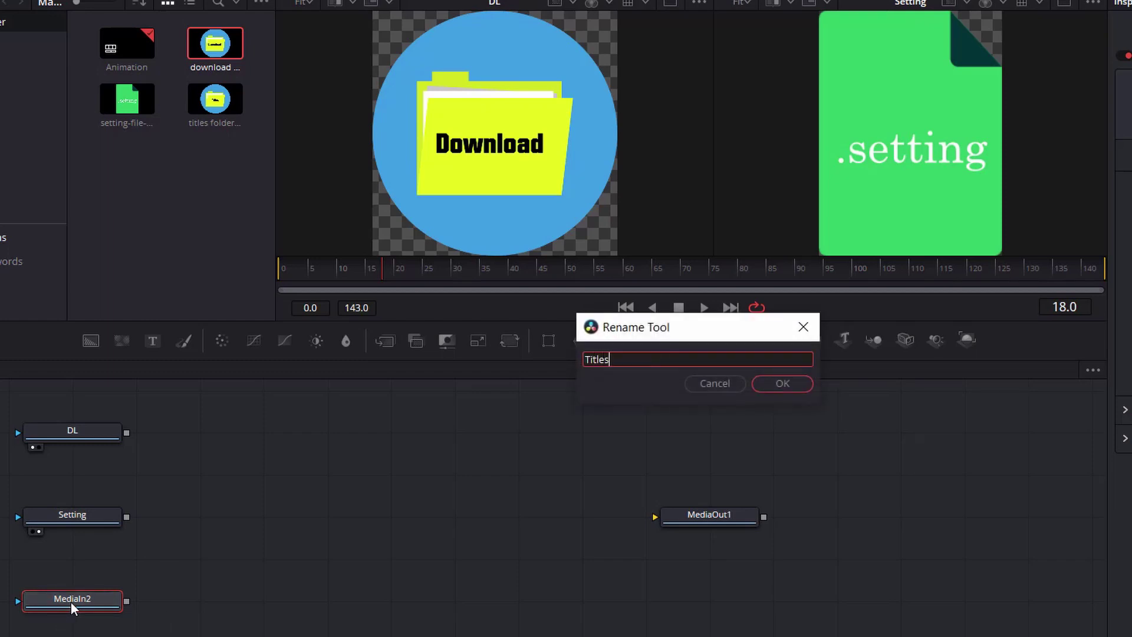
key(Return)
click(356, 406)
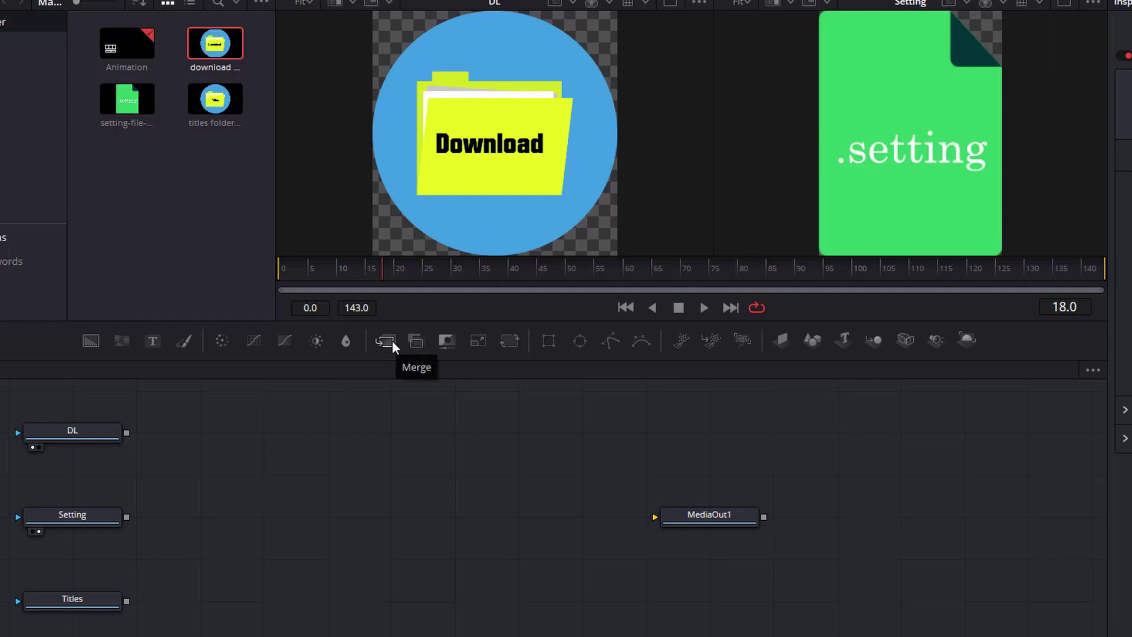
- Add two Merge nodes between the media nodes and MediaOut1
drag(390, 341, 292, 462)
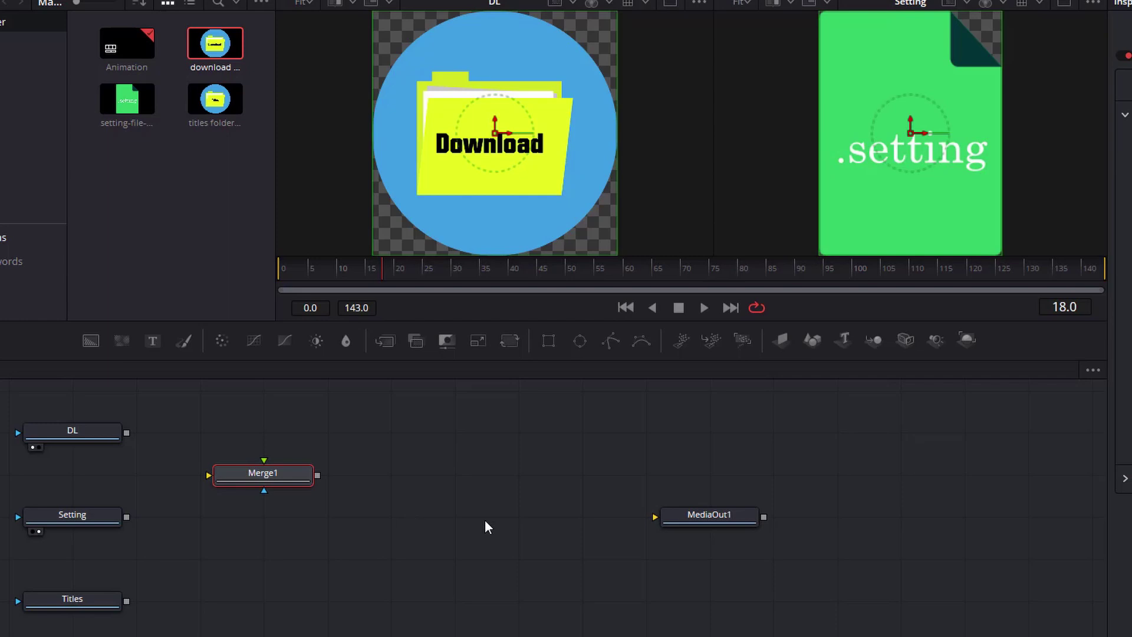
key(shift+space)
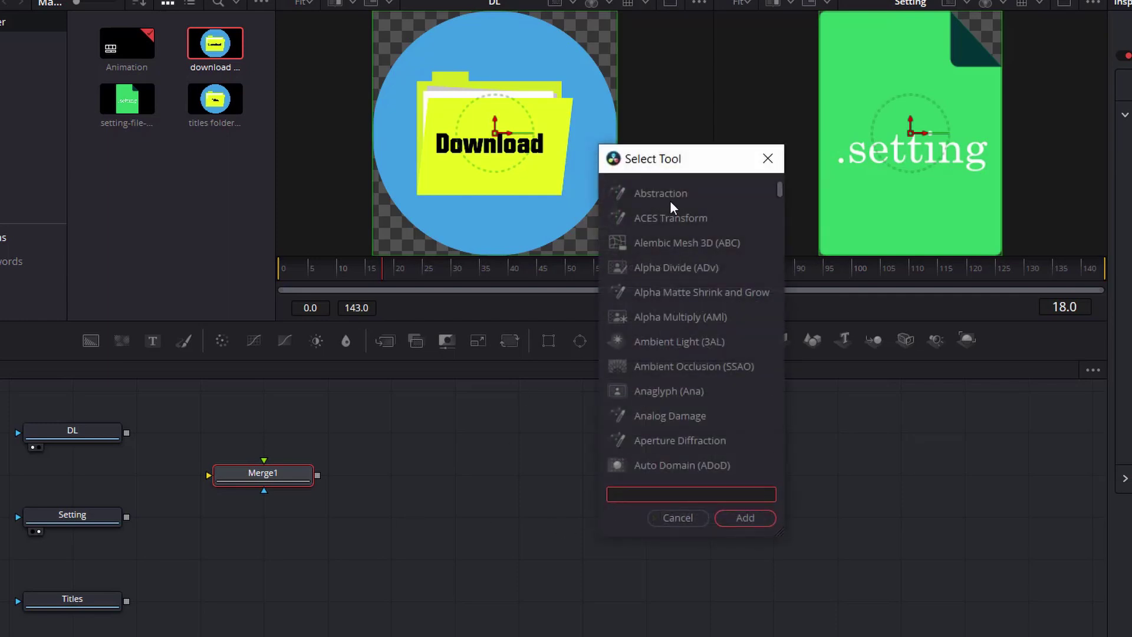
text(merge)
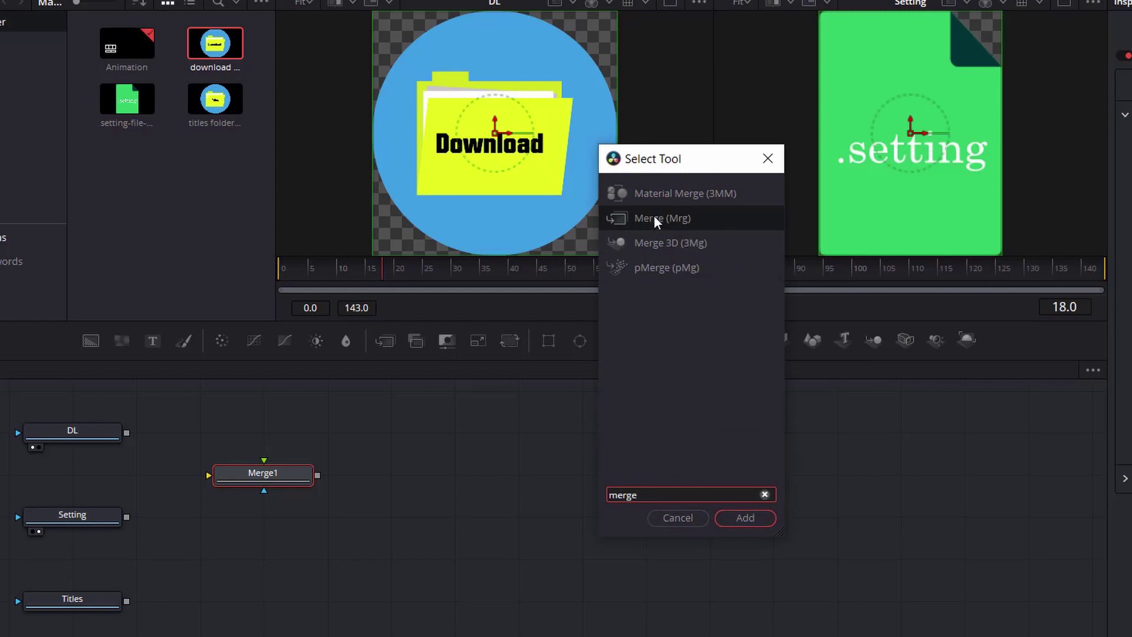
click(747, 518)
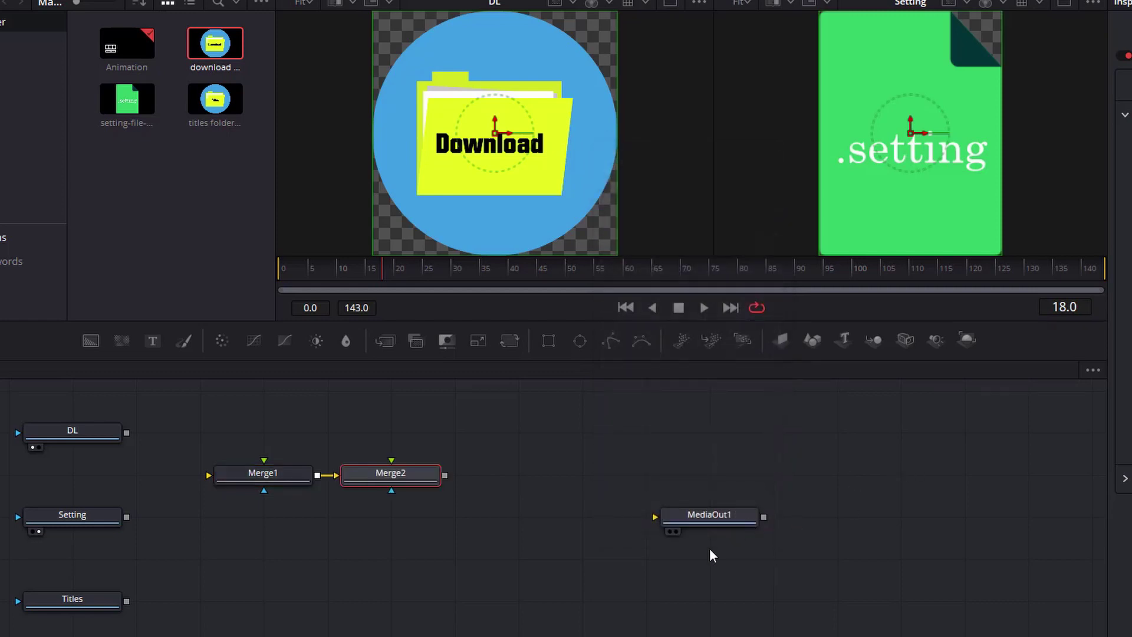
- Disconnect Merge1 from Merge2, and move Setting below the other nodes with Titles directly under DL
drag(339, 471, 235, 478)
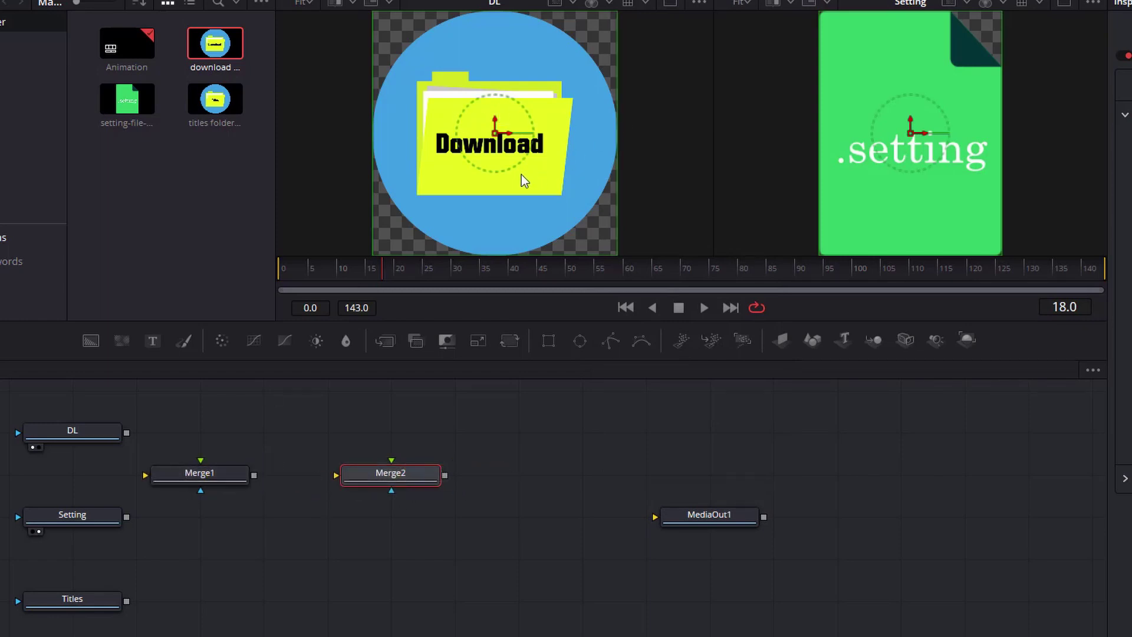
drag(66, 517, 259, 636)
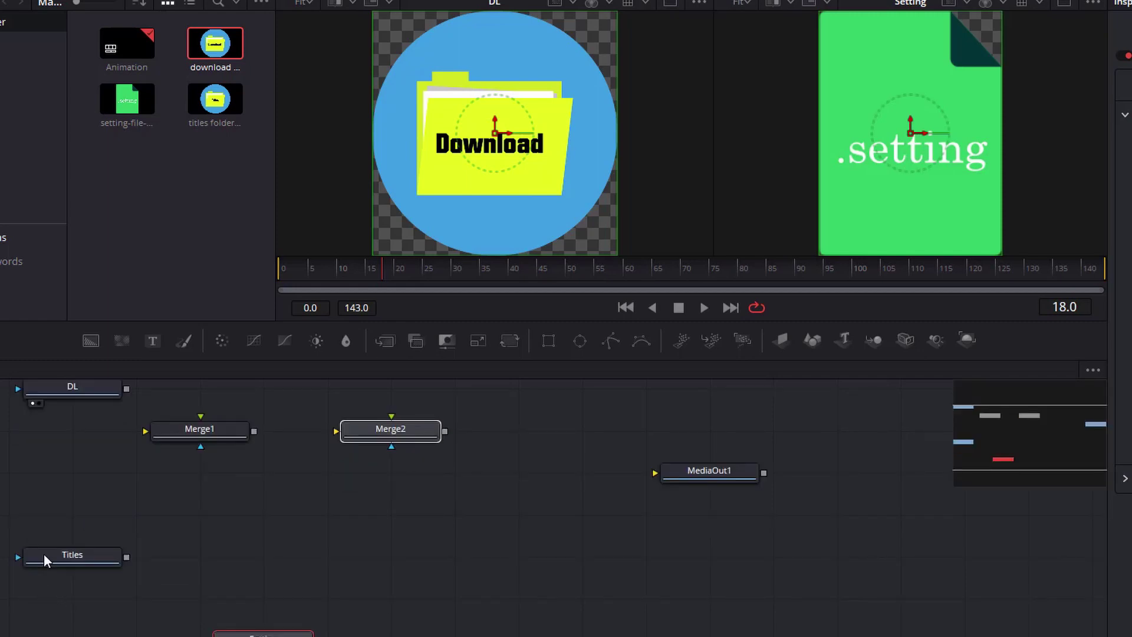
drag(44, 554, 68, 470)
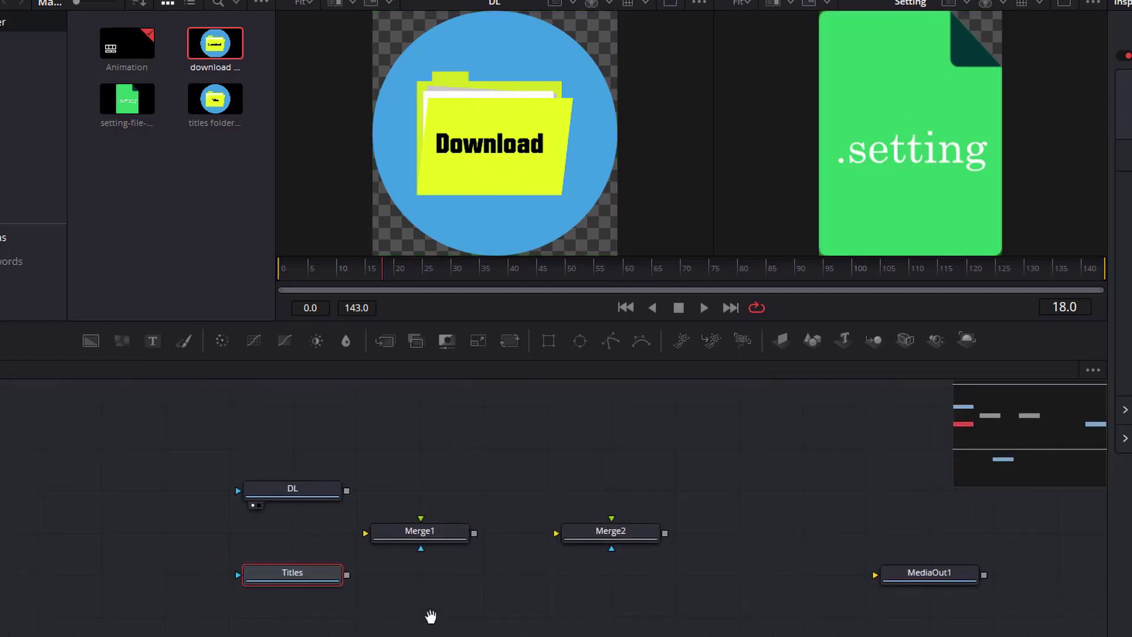
- Add a Background node before the media nodes, show it in the second viewer and give it a near-black solid color, value about 0.047
drag(94, 341, 166, 536)
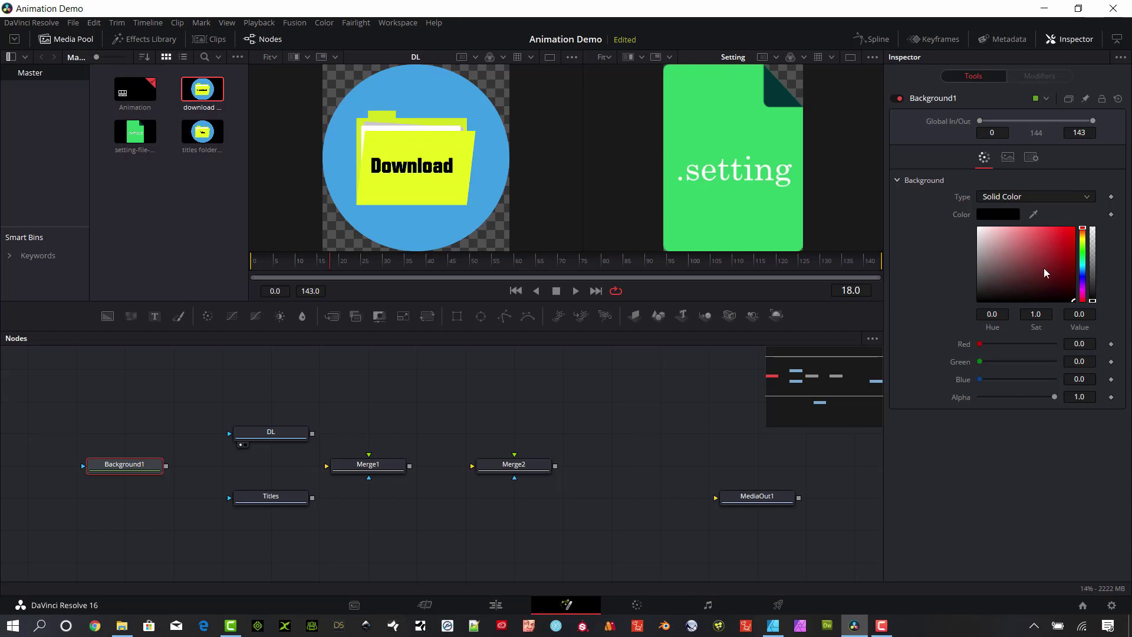
mouse_move(1006, 291)
mouse_down()
mouse_move(991, 280)
mouse_move(979, 292)
mouse_move(989, 282)
mouse_up()
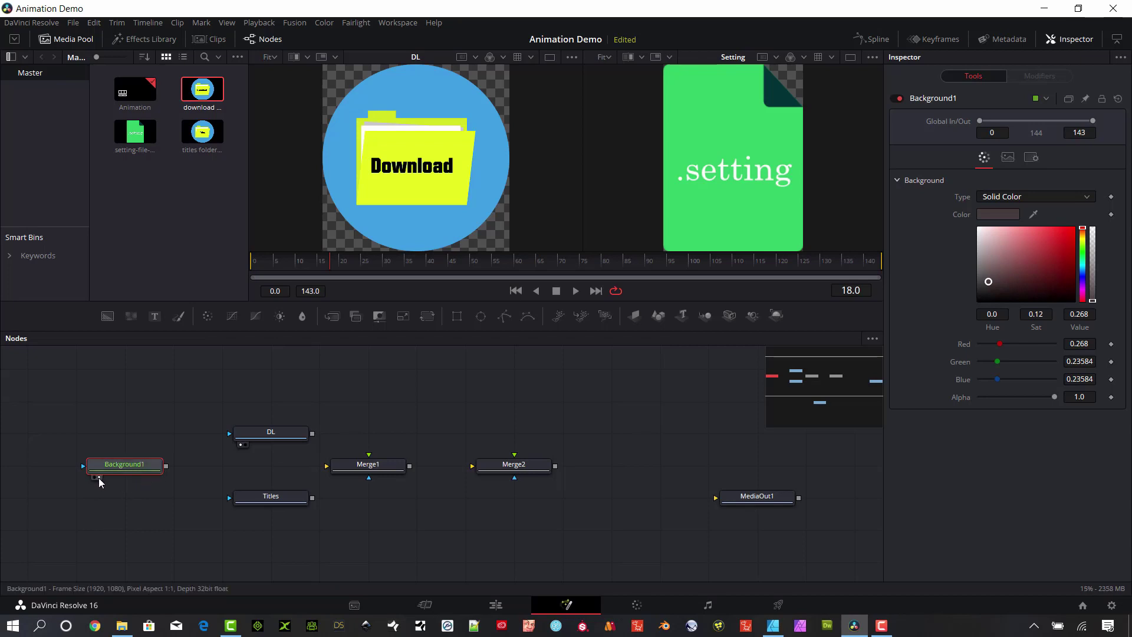
click(98, 478)
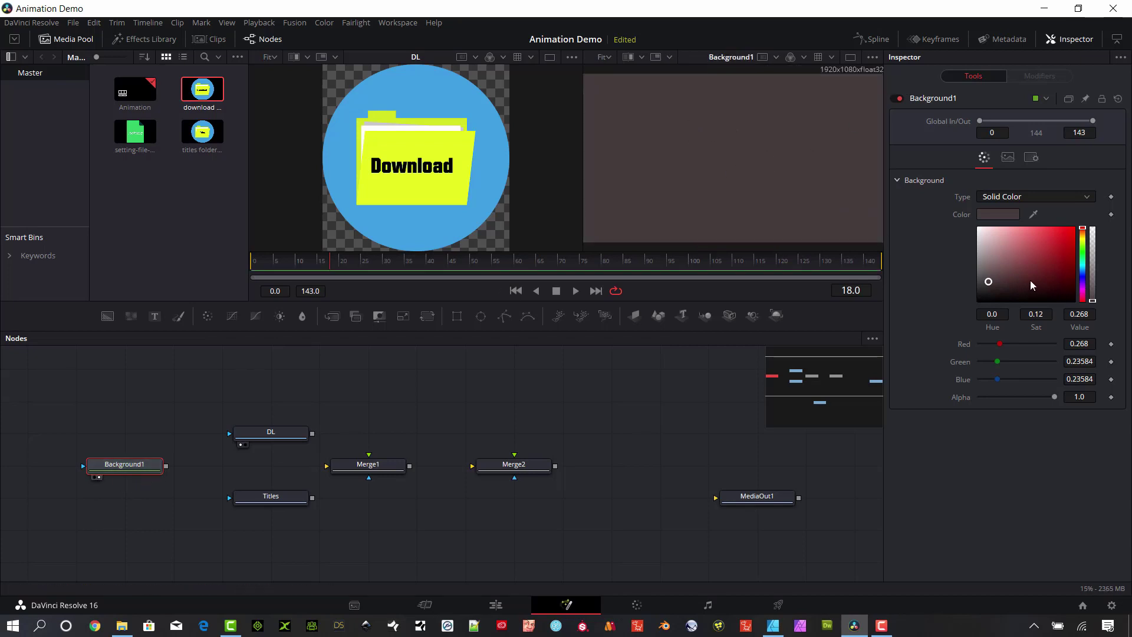
mouse_move(1011, 292)
mouse_down()
mouse_move(989, 285)
mouse_move(987, 301)
mouse_up()
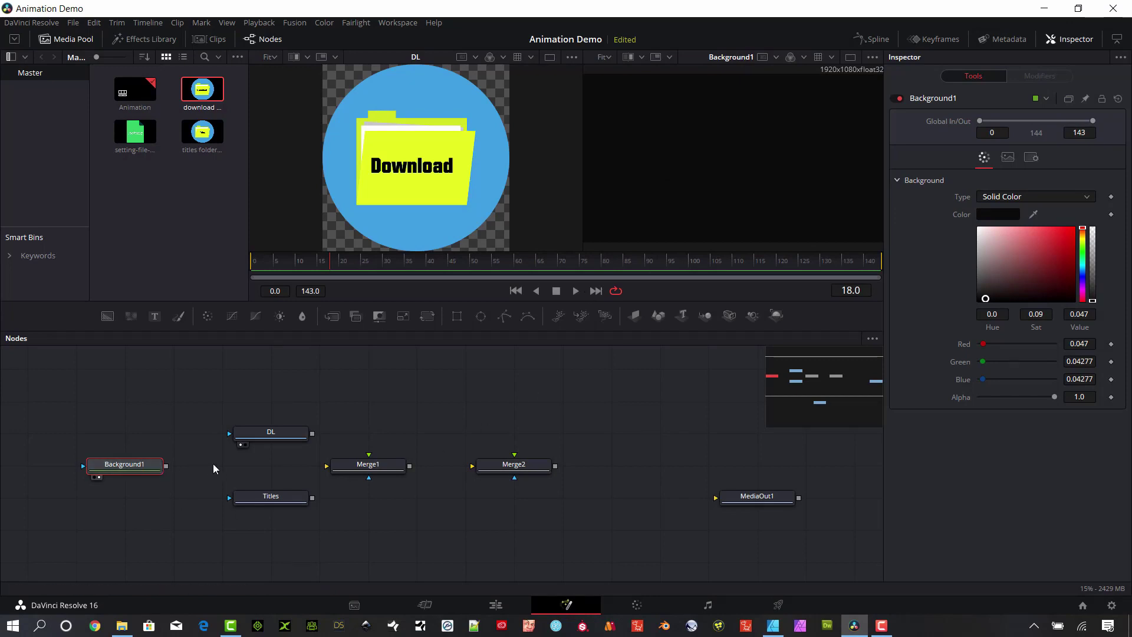
- Move Merge1 closer to Background1, and space DL above it and Titles below it
drag(372, 472, 323, 474)
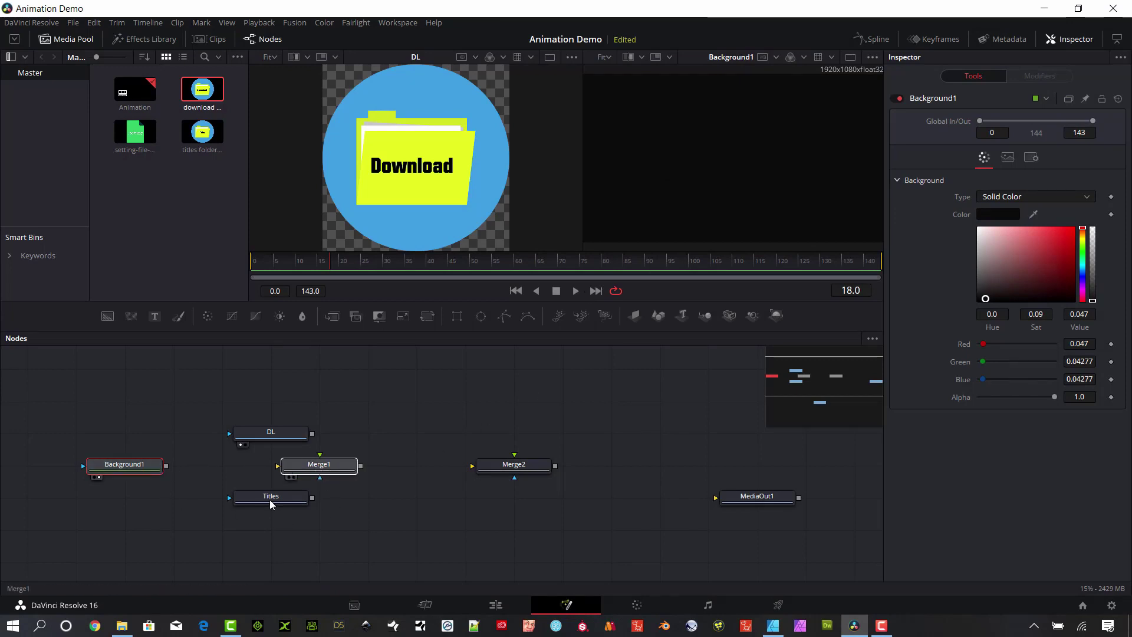
drag(270, 499, 268, 532)
drag(270, 433, 289, 401)
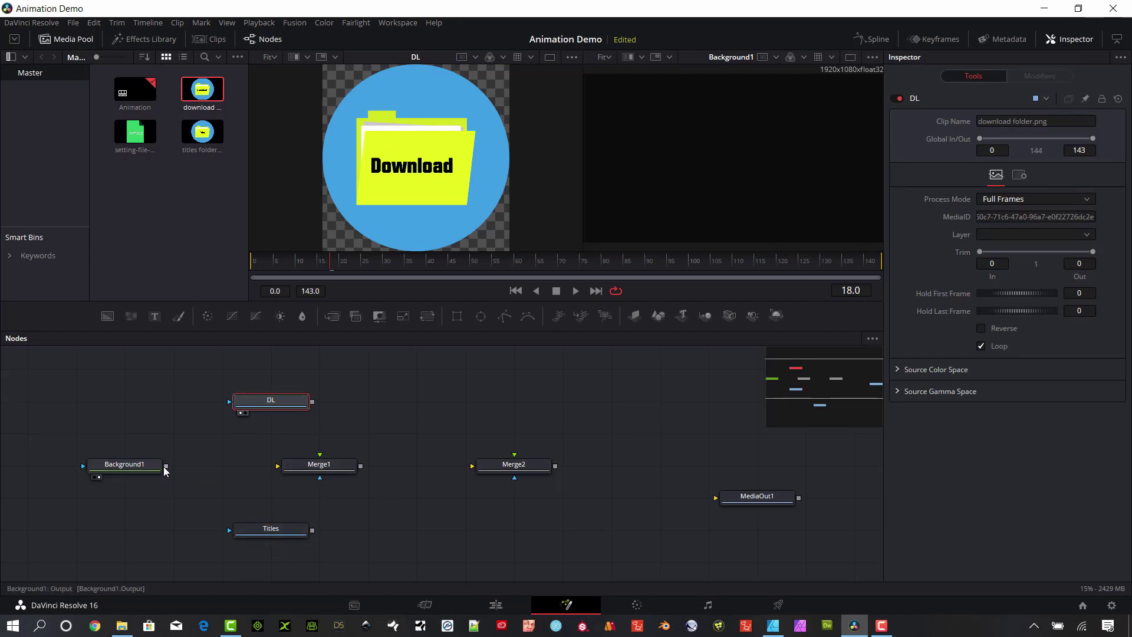
- Connect Background1 as Merge1's background and DL as its foreground, and show Merge1 in the second viewer
drag(167, 466, 278, 467)
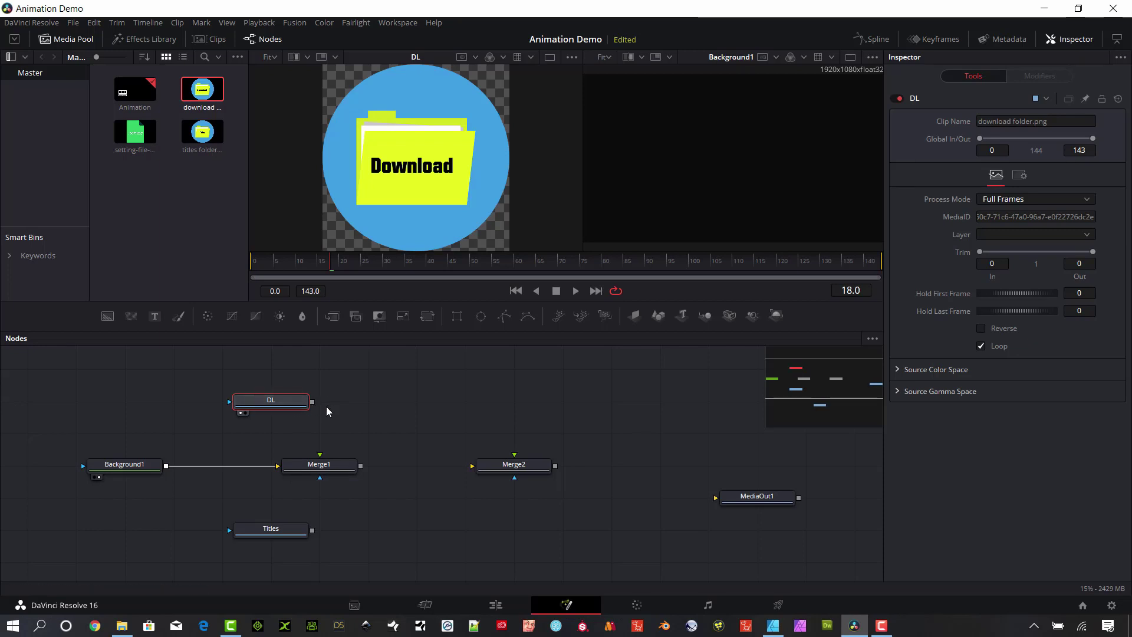
drag(314, 402, 320, 456)
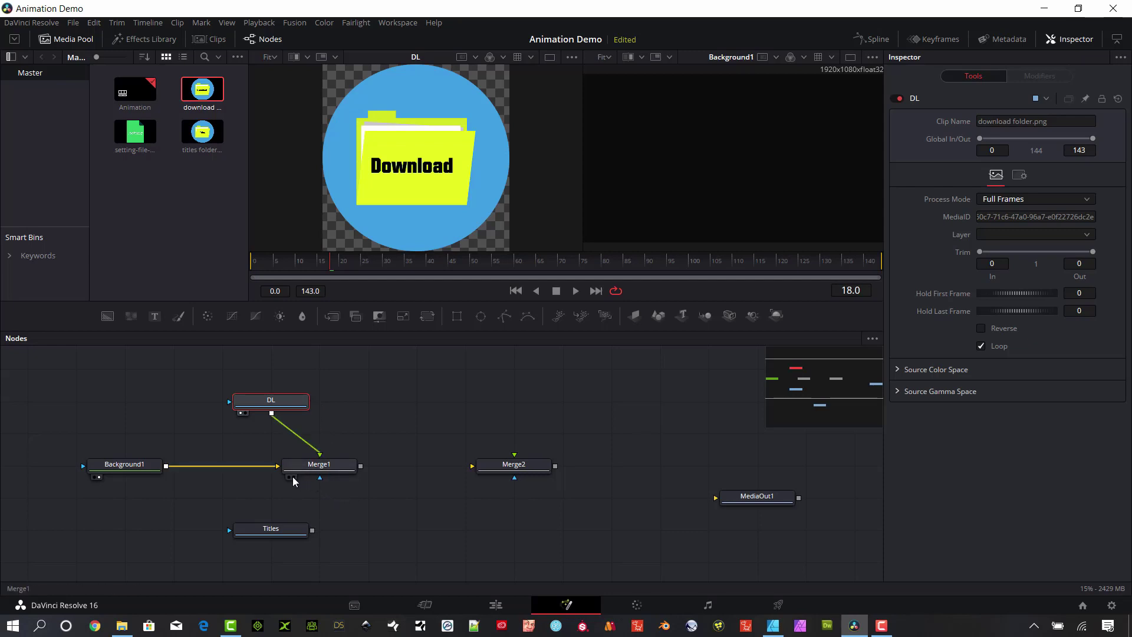
click(293, 478)
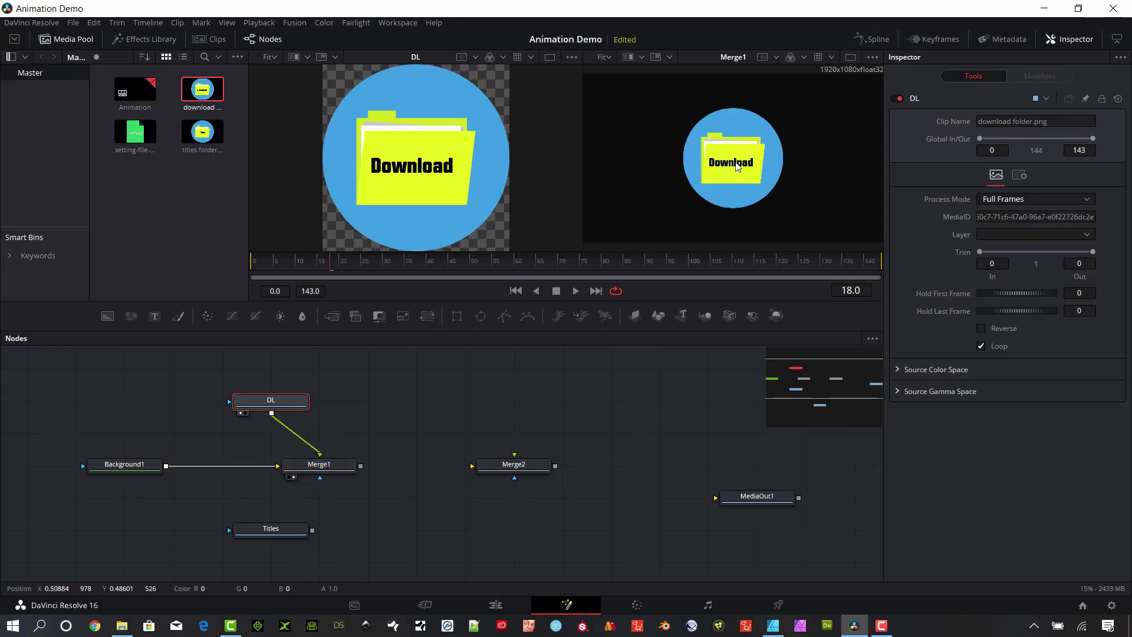
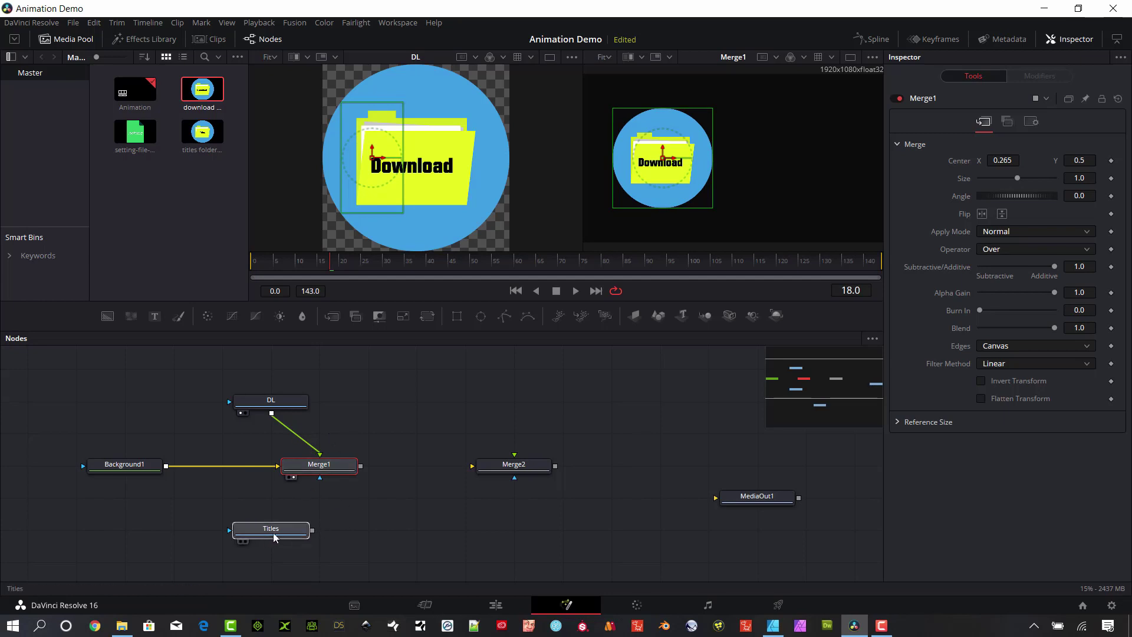
- Place Titles beneath Merge2, and connect Merge1 as Merge2's background and Titles as its foreground
click(277, 533)
drag(277, 534, 477, 541)
drag(503, 467, 454, 467)
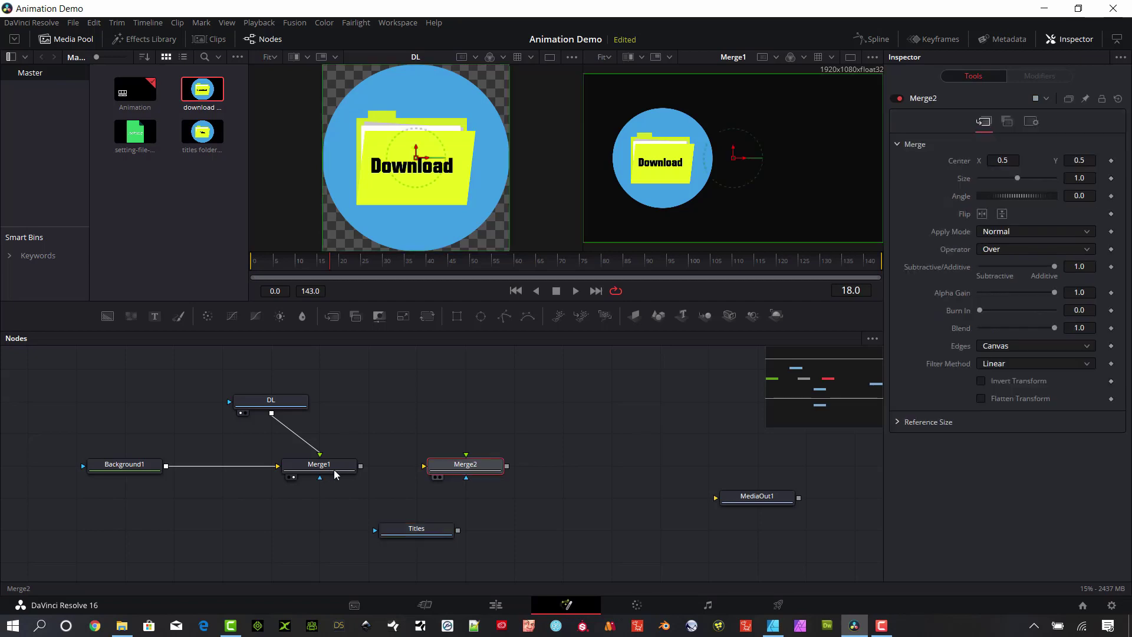
drag(361, 466, 426, 468)
drag(459, 530, 467, 458)
- Show Merge2 in the first viewer and move the Titles folder to the right of the Download folder, Center X about 0.65
click(434, 476)
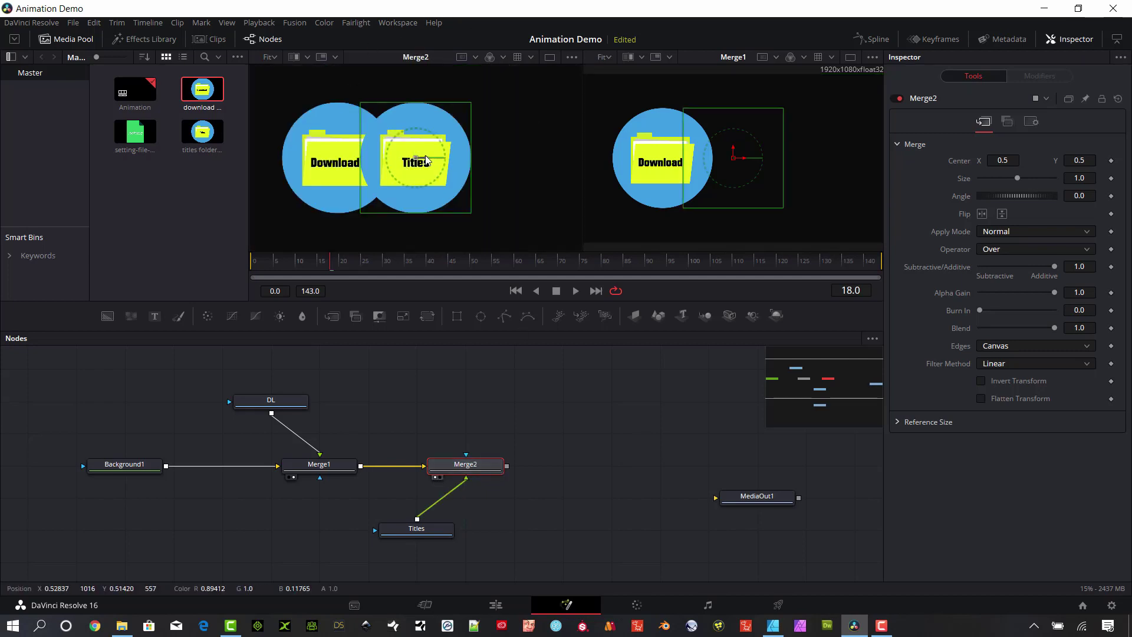
drag(427, 160, 477, 163)
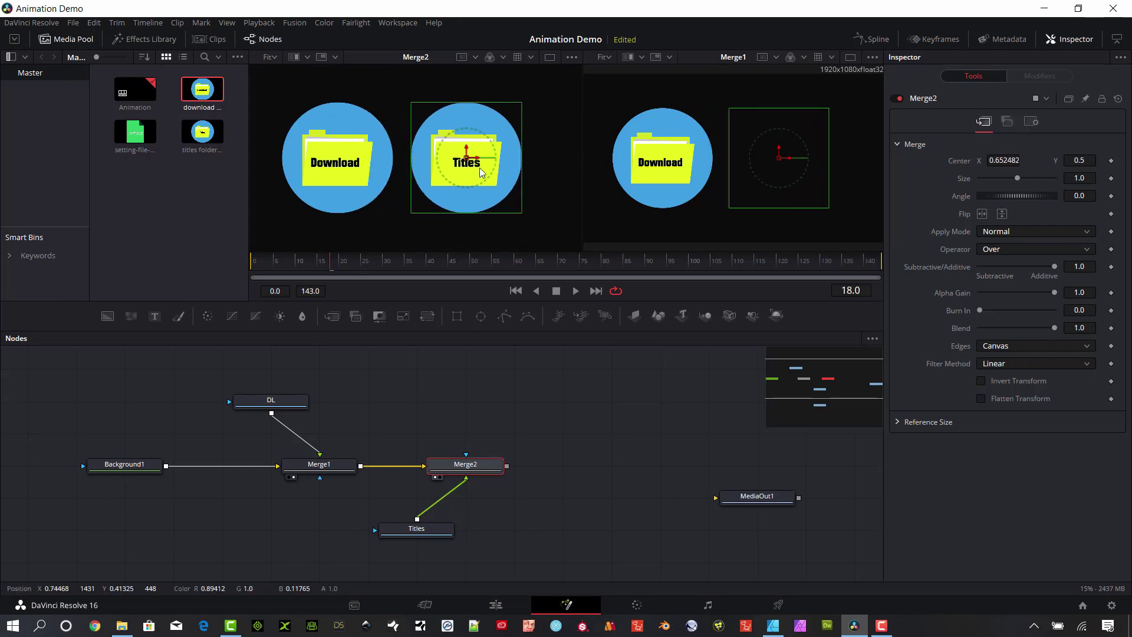
- Shift the Titles folder farther from the Download folder, to Center X about 0.71
drag(479, 165, 499, 162)
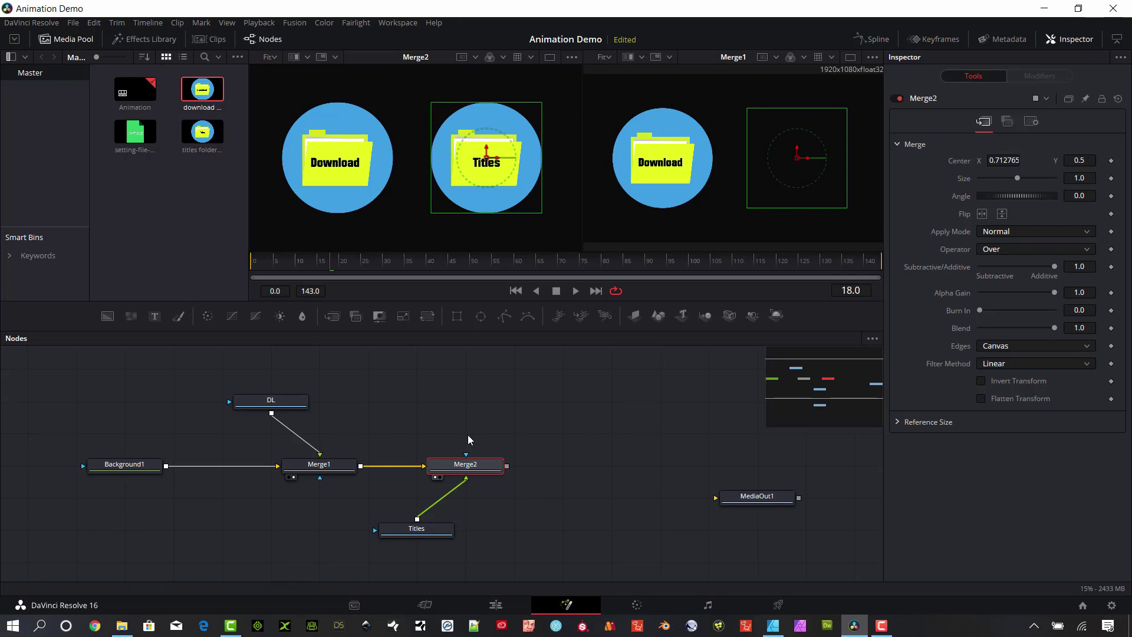
- Place Setting to the right of Titles and add a Merge above it, with Merge2 as background and Setting as foreground
scroll(452, 423, down, 3)
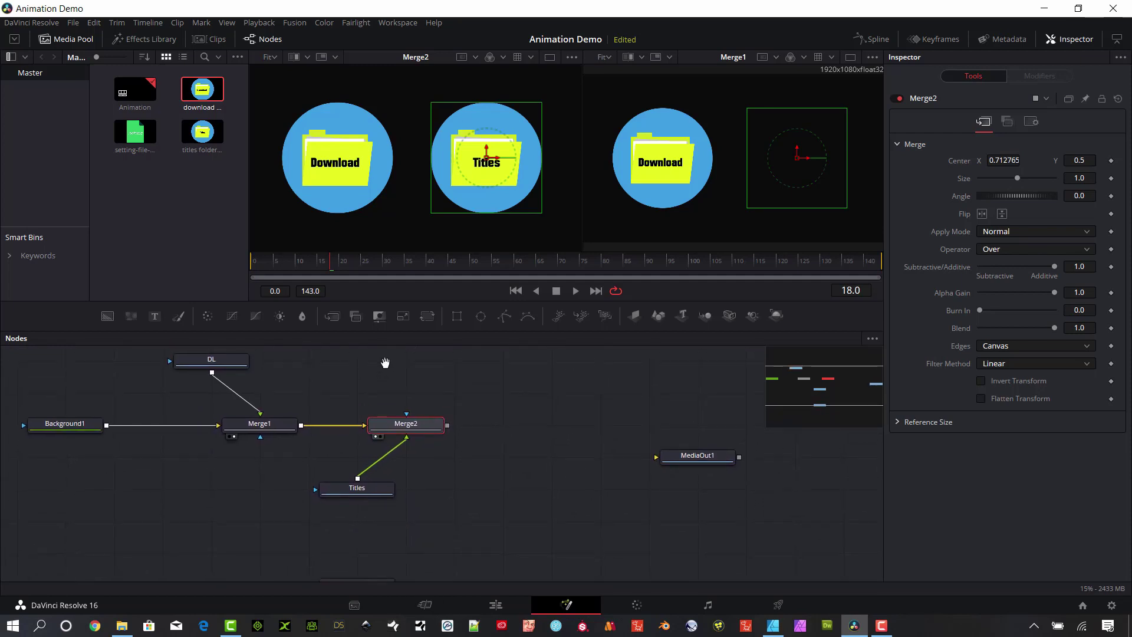
drag(367, 580, 569, 488)
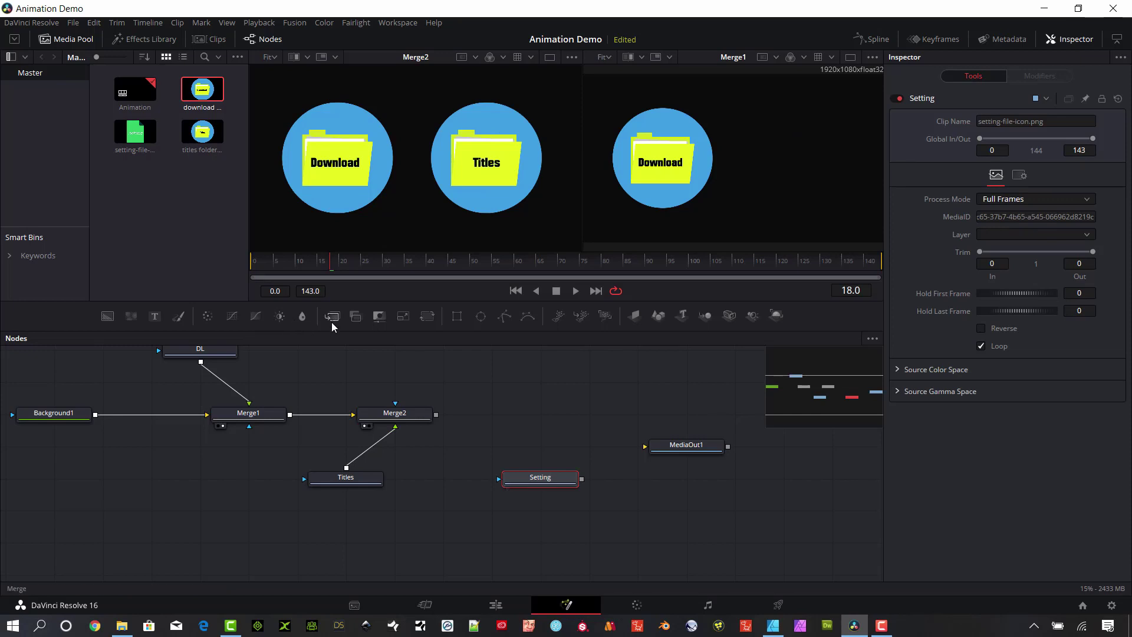
drag(332, 316, 543, 417)
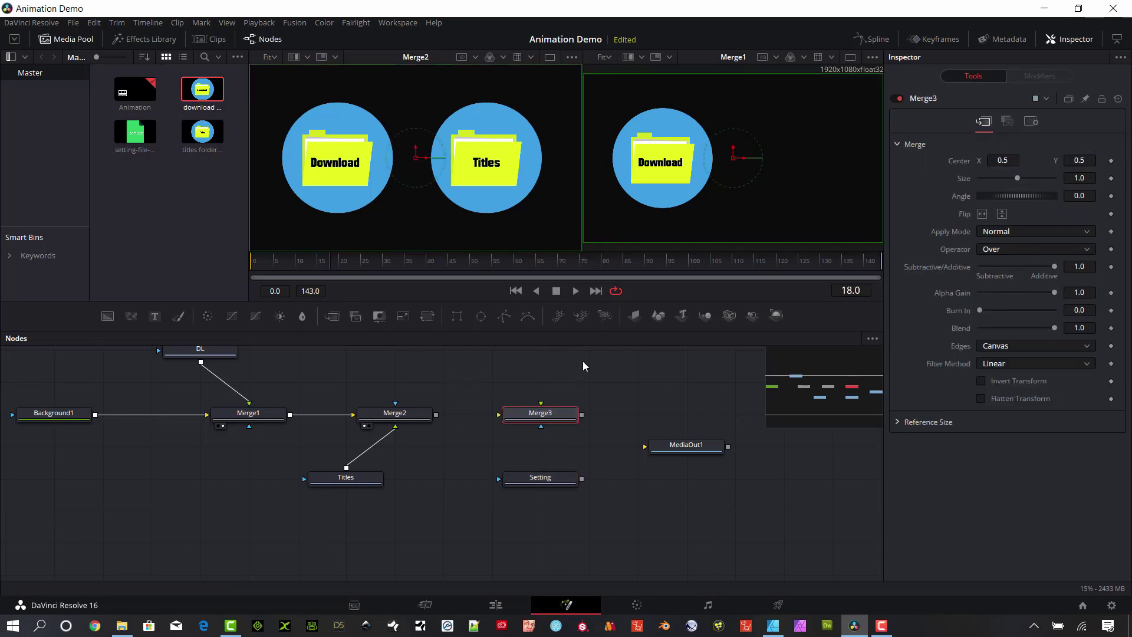
drag(436, 415, 499, 415)
drag(582, 479, 543, 405)
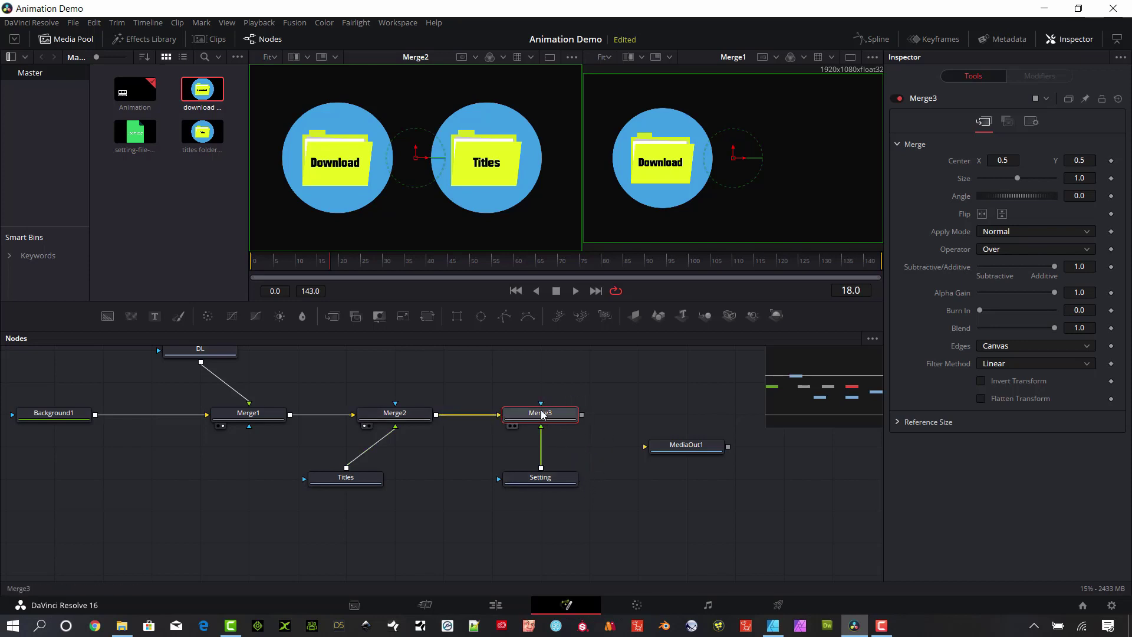
- Show Merge3 in the second viewer and move the setting file over the Download folder, Center about X 0.27, Y 0.47
click(515, 426)
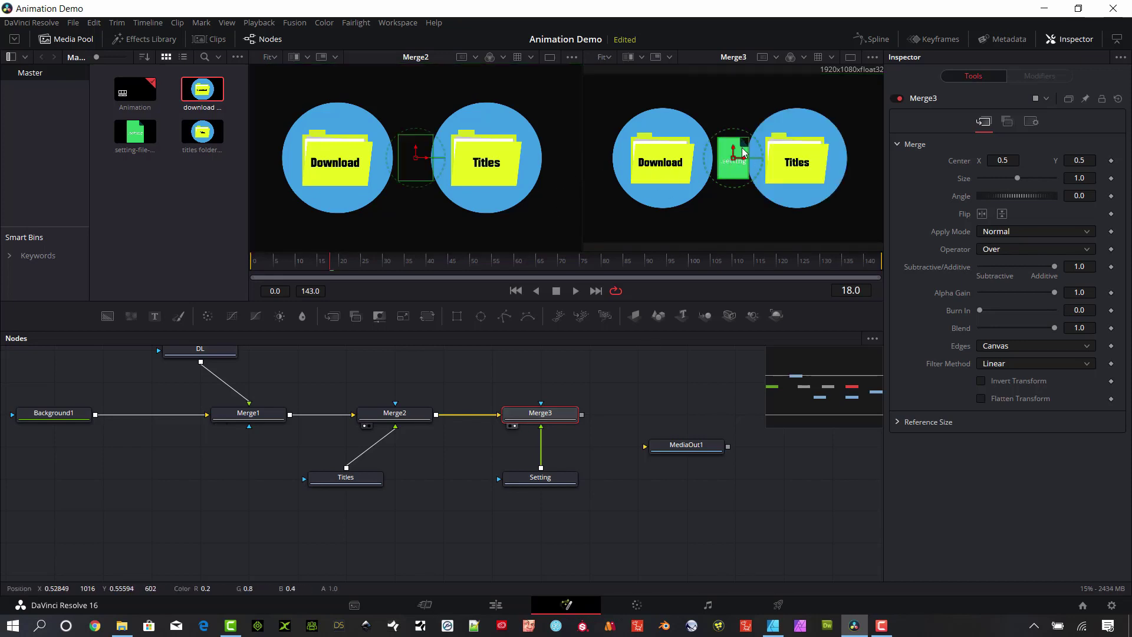
drag(734, 151, 679, 115)
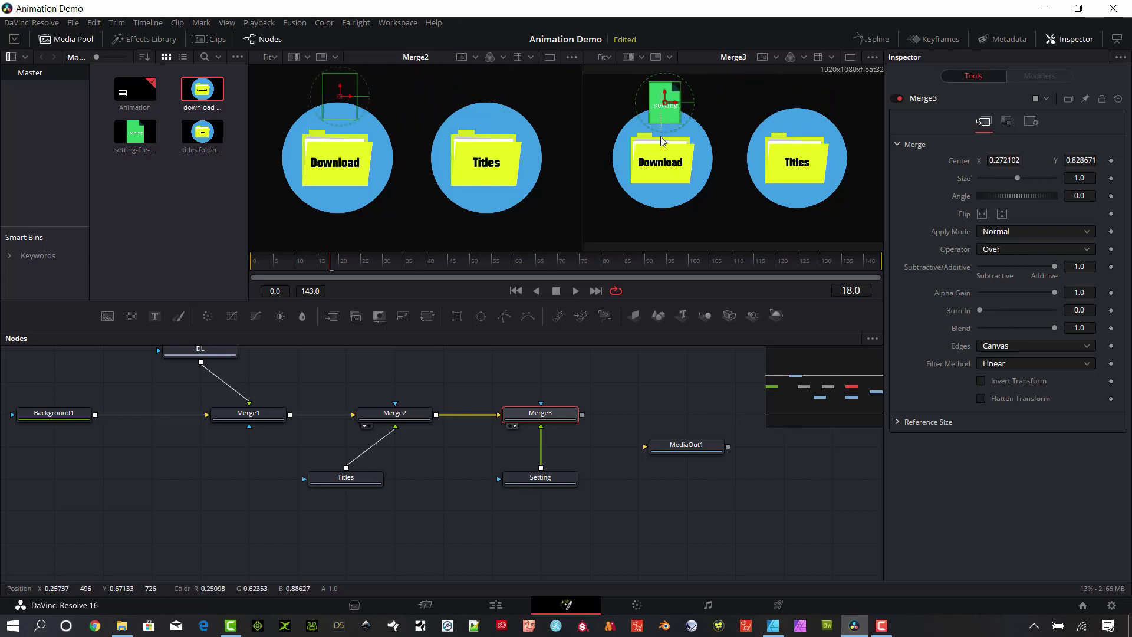
drag(665, 102, 668, 158)
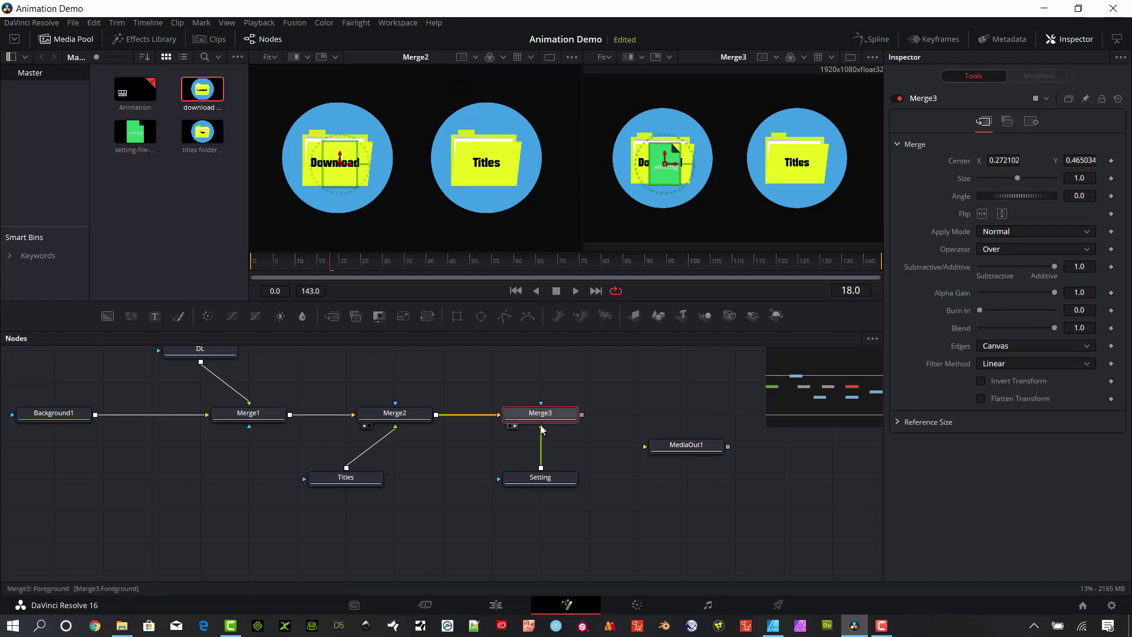
- Rewire Merge3 with Merge2 as its foreground and Setting as its background
drag(543, 432, 553, 453)
drag(500, 415, 542, 412)
drag(582, 478, 540, 416)
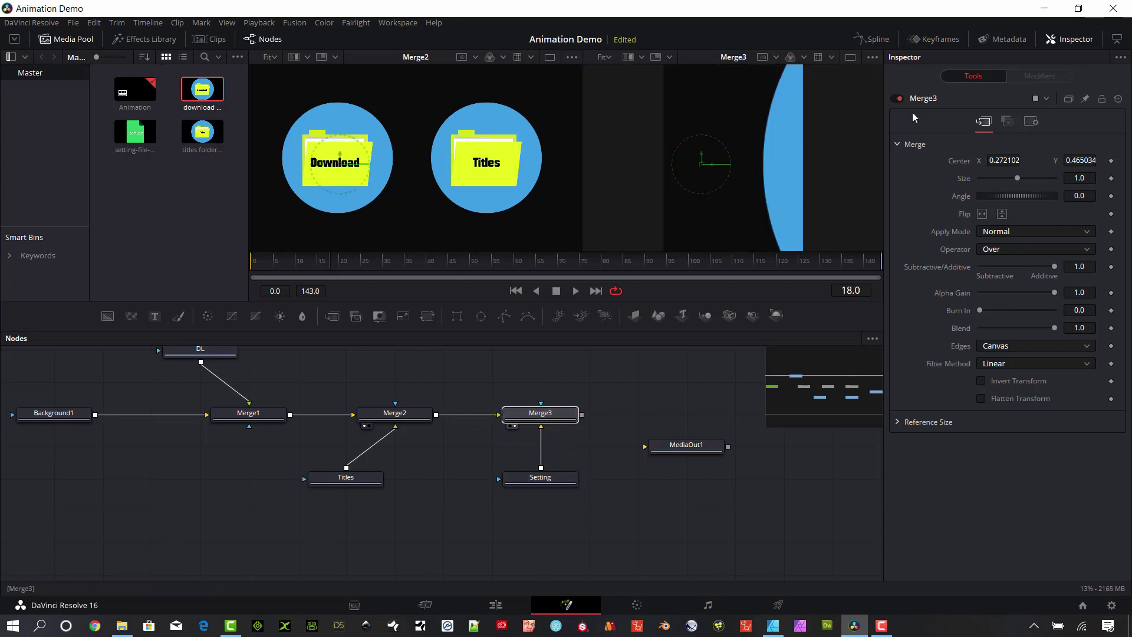
right_click(758, 118)
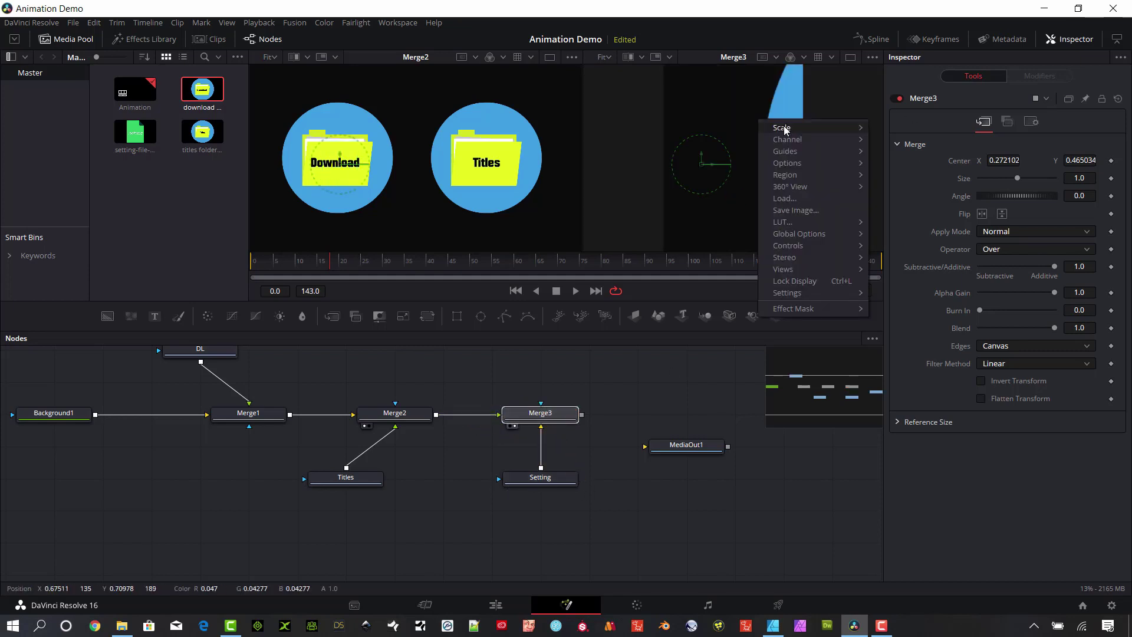
mouse_move(785, 129)
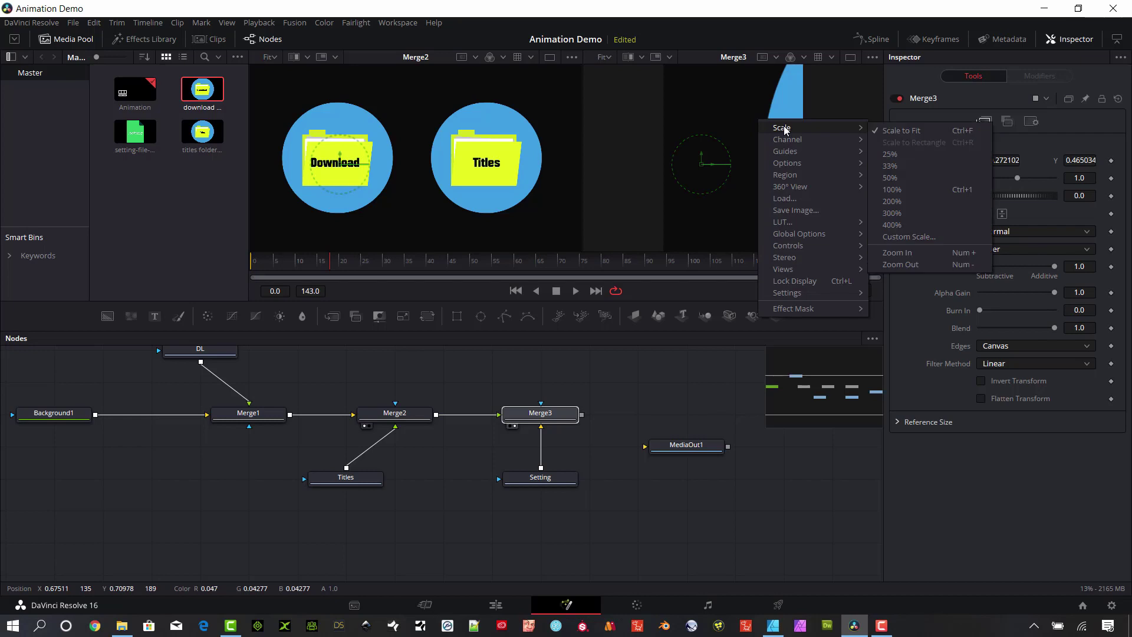
click(868, 94)
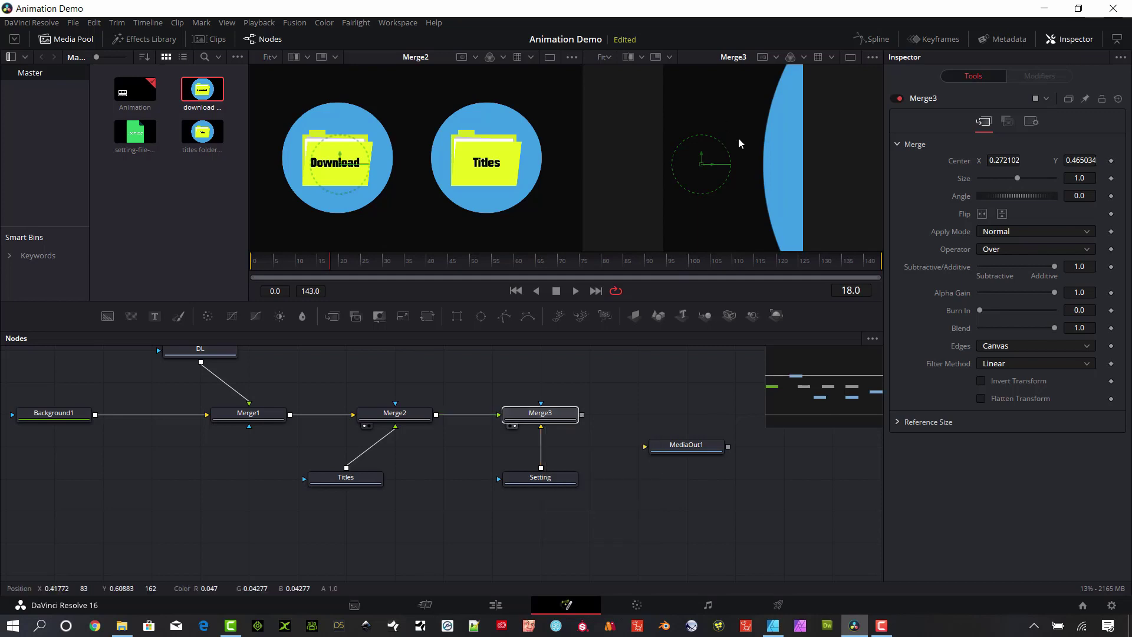
- Restore Merge2 as Merge3's background and Setting as its foreground
click(541, 446)
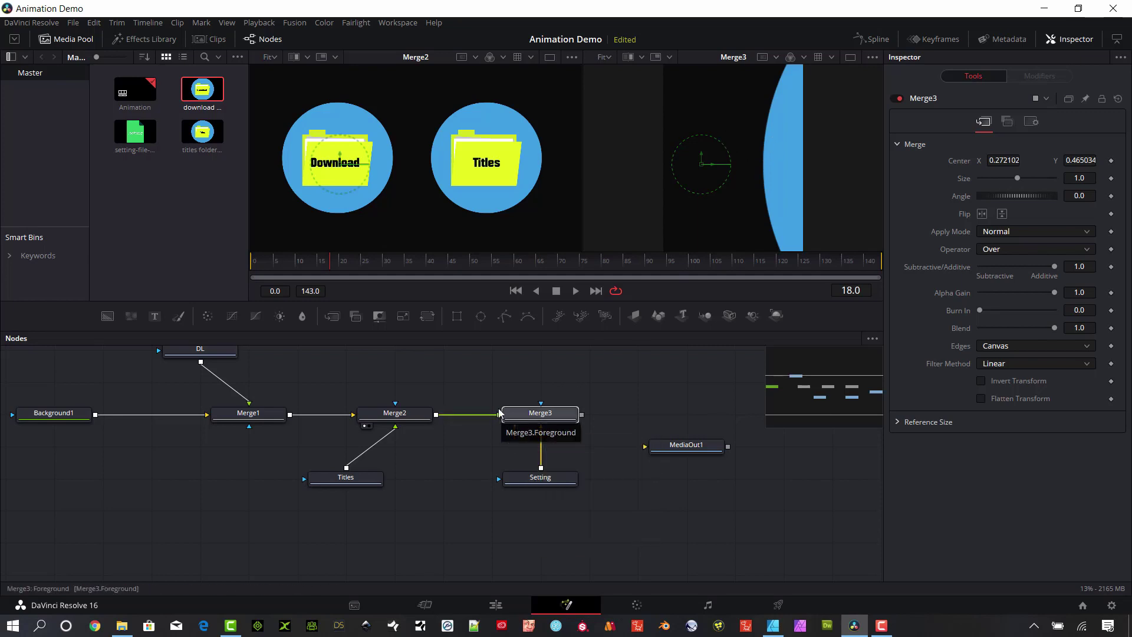
key(Delete)
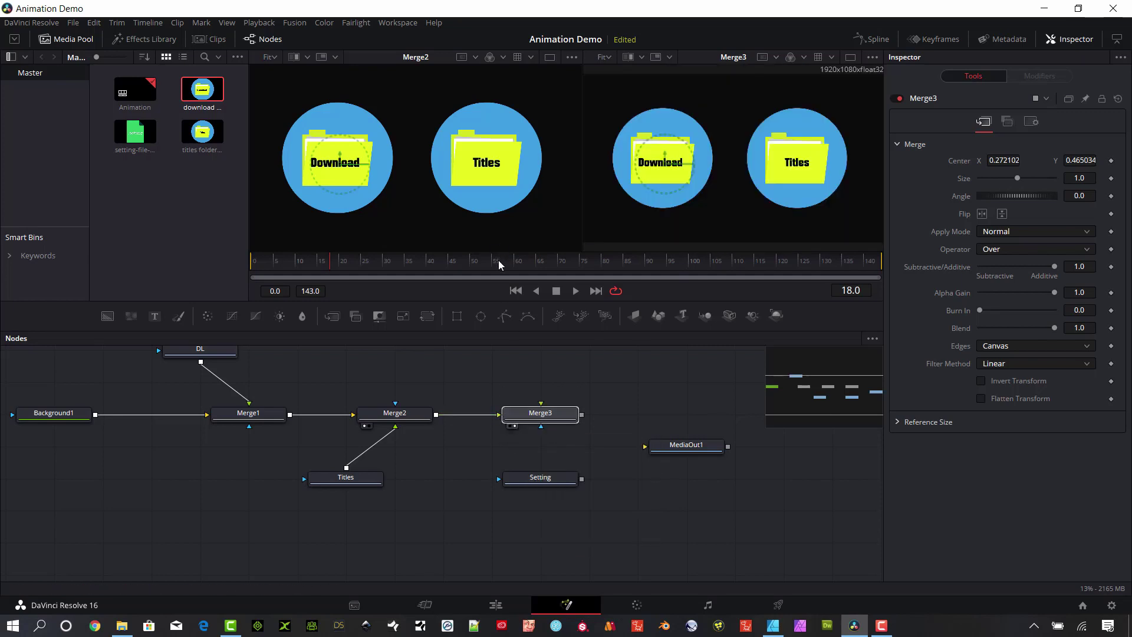
key(ctrl+z)
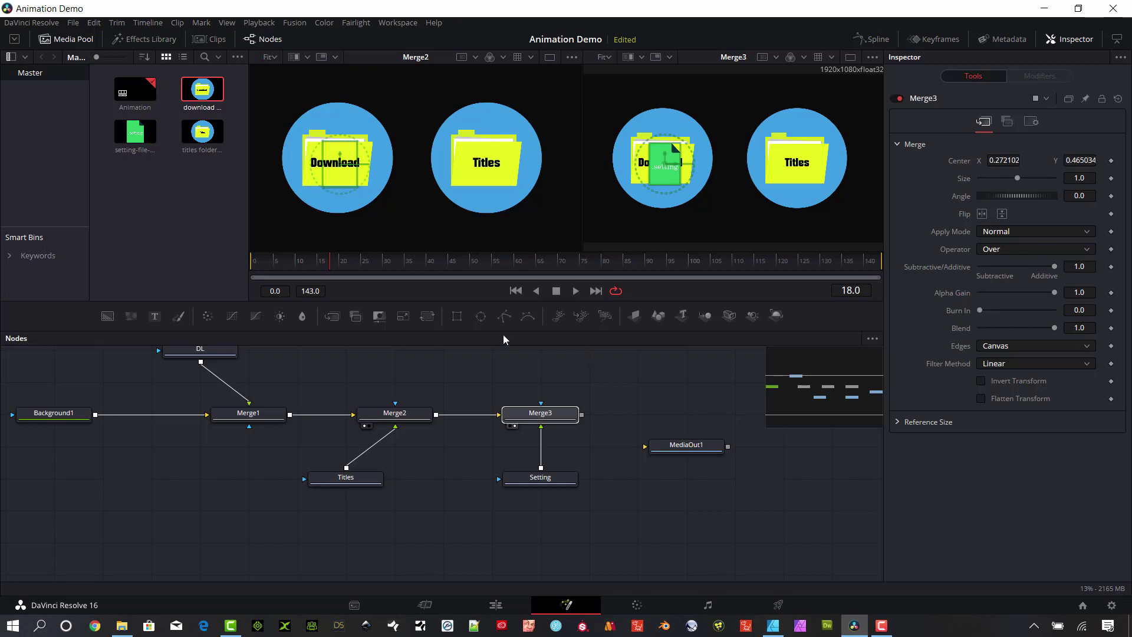
- Add a Rectangle mask node above Merge3 and rename it Mask
drag(453, 320, 477, 373)
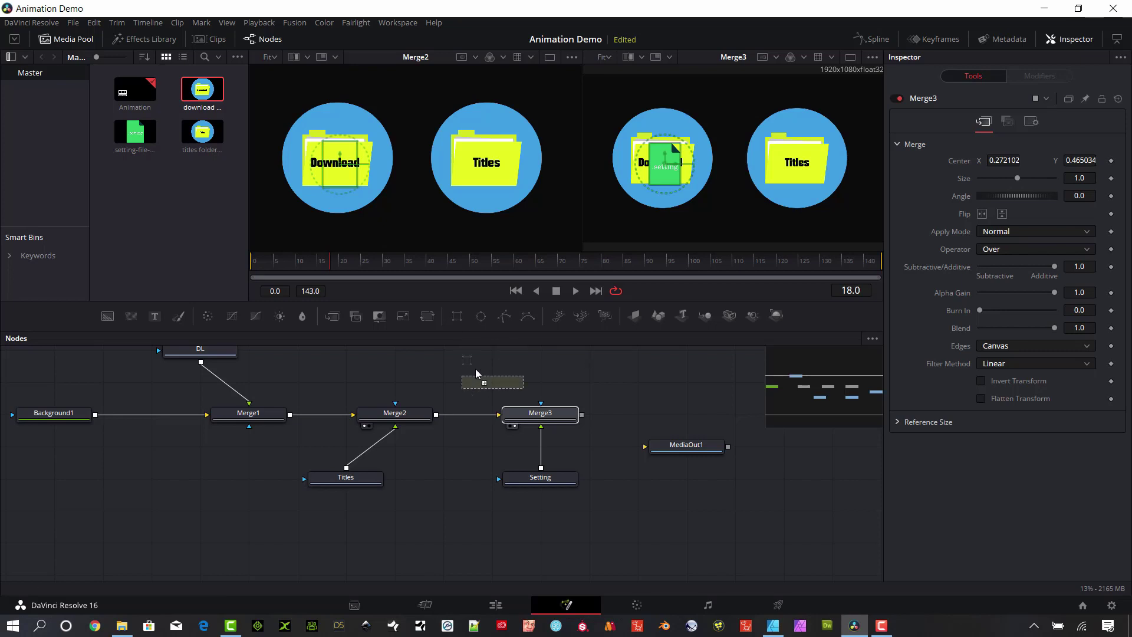
drag(543, 402, 565, 392)
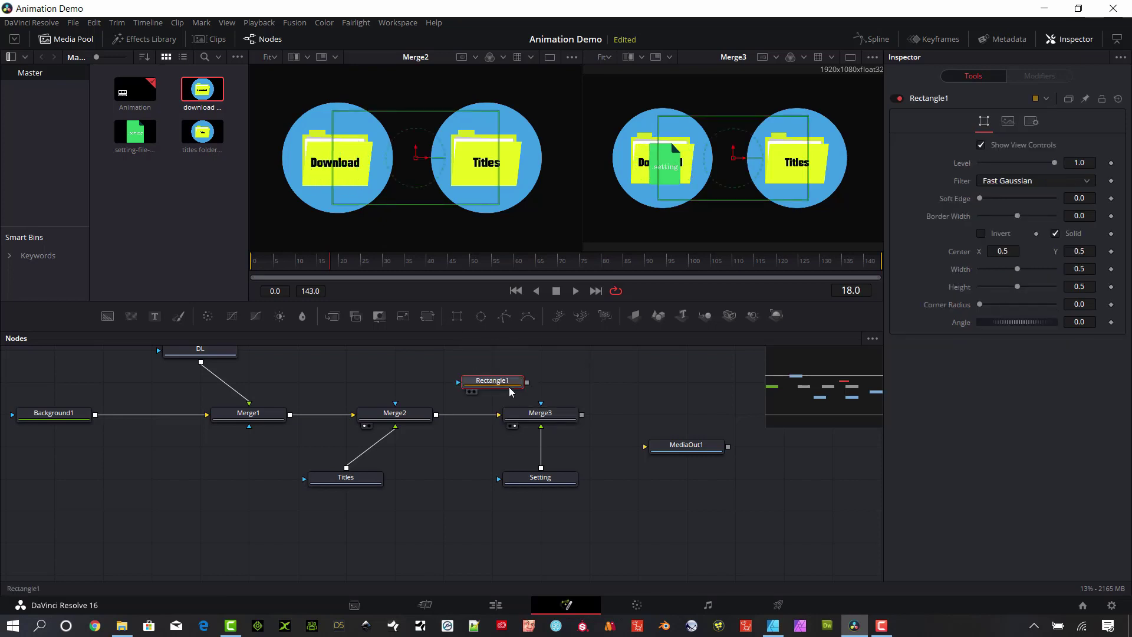
key(F2)
text(Mask)
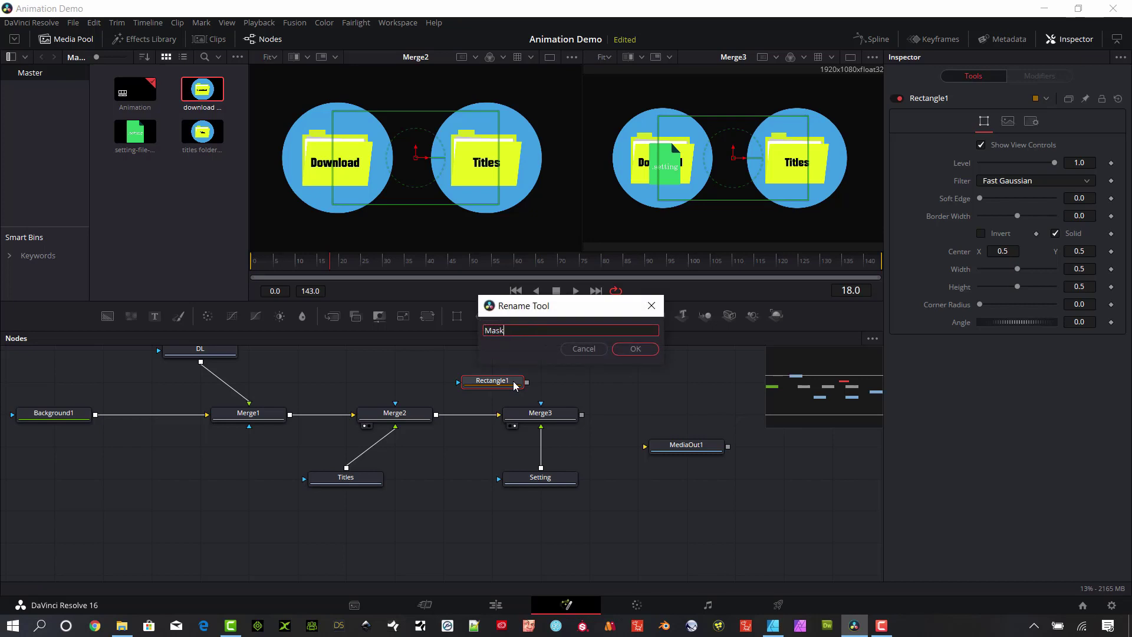
key(Return)
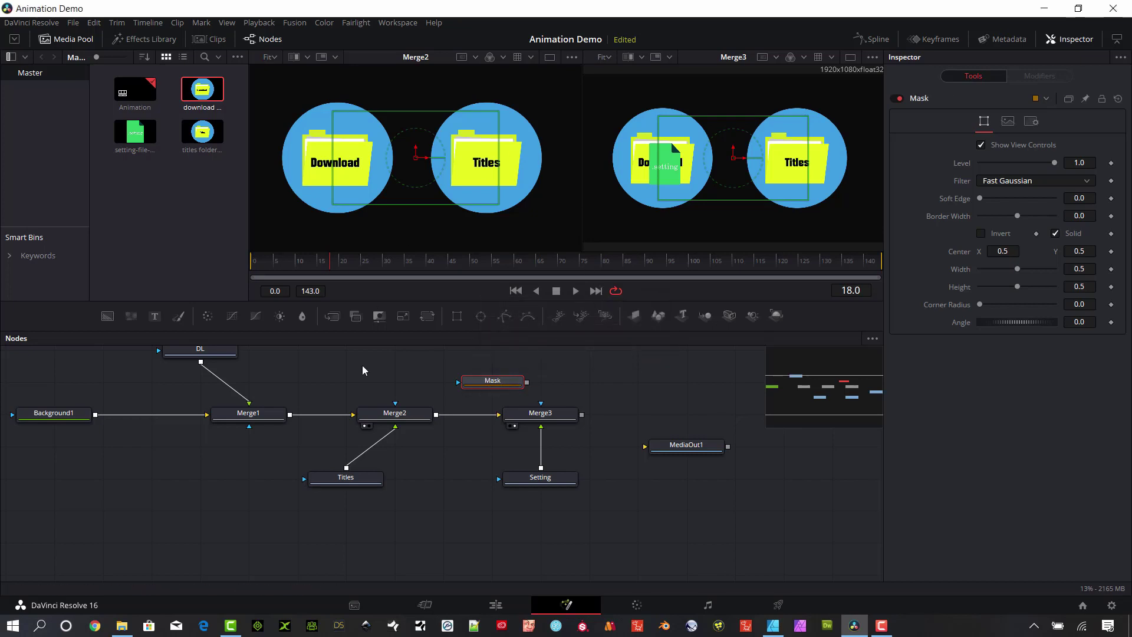
- Show Mask in the first viewer and connect it to Merge3's effect mask input
click(470, 391)
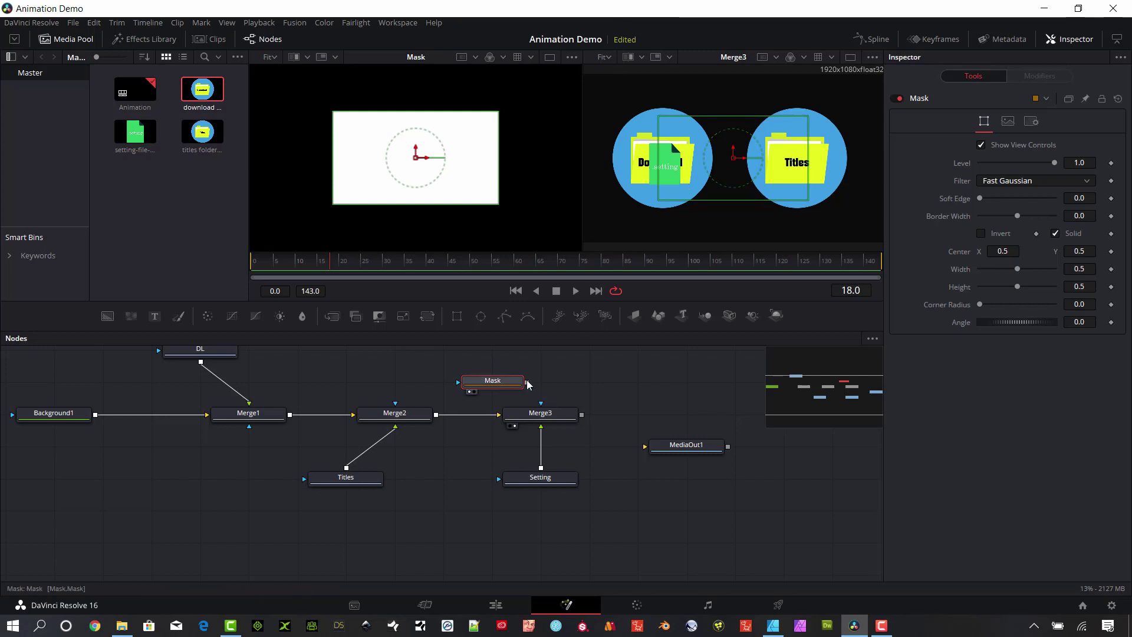
drag(529, 384, 544, 407)
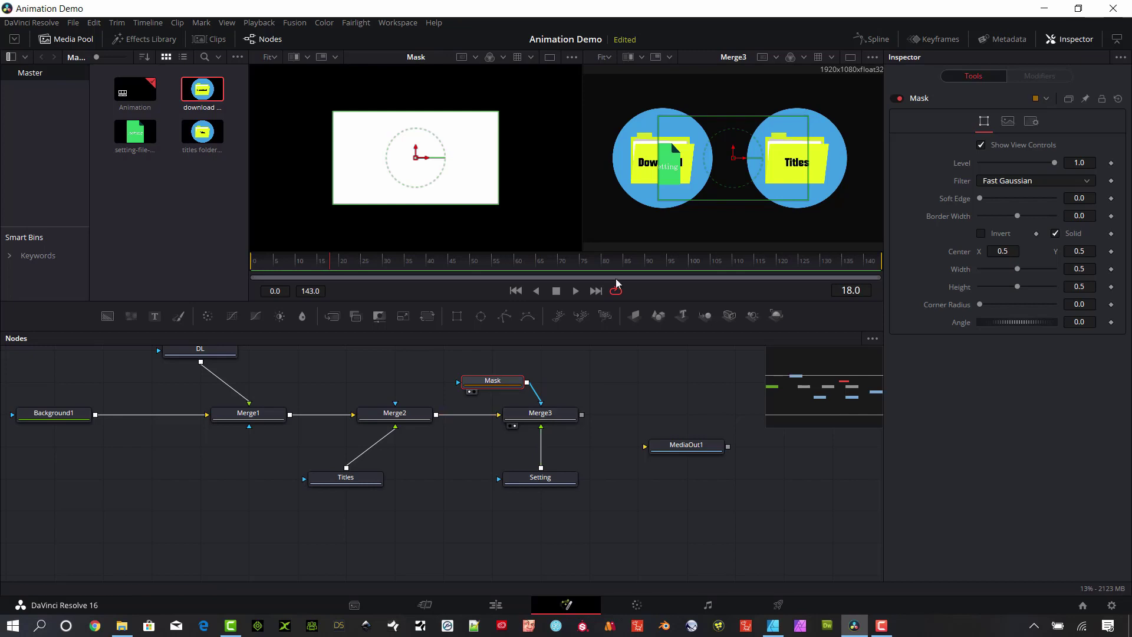
- Invert the mask and move its rectangle slightly toward the Download folder, to Center X about 0.47
drag(747, 161, 727, 193)
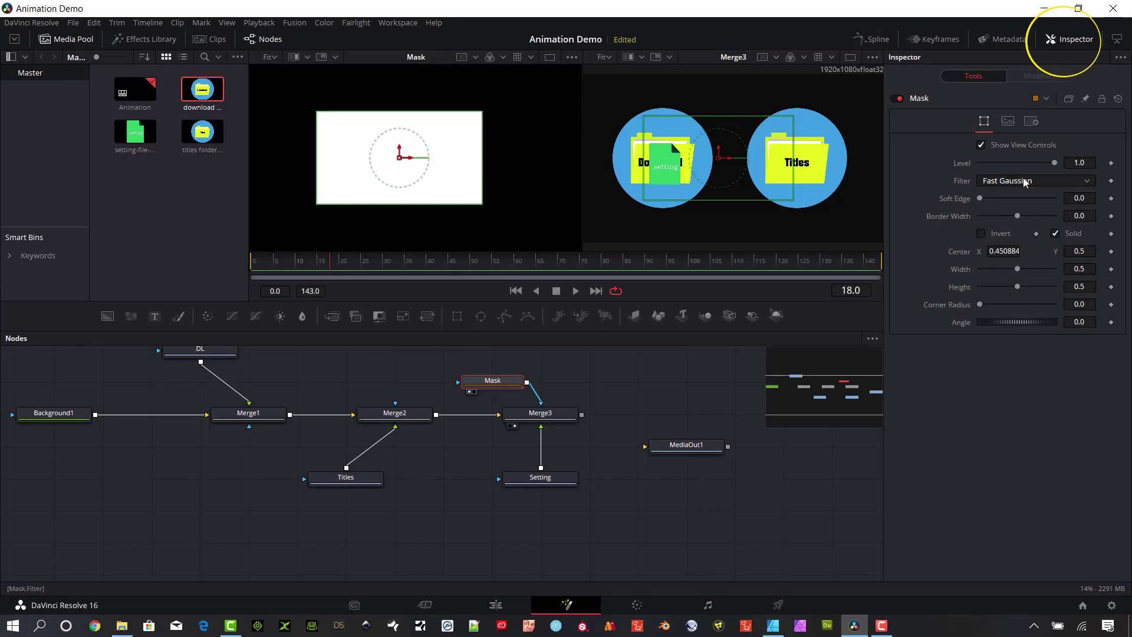
click(981, 234)
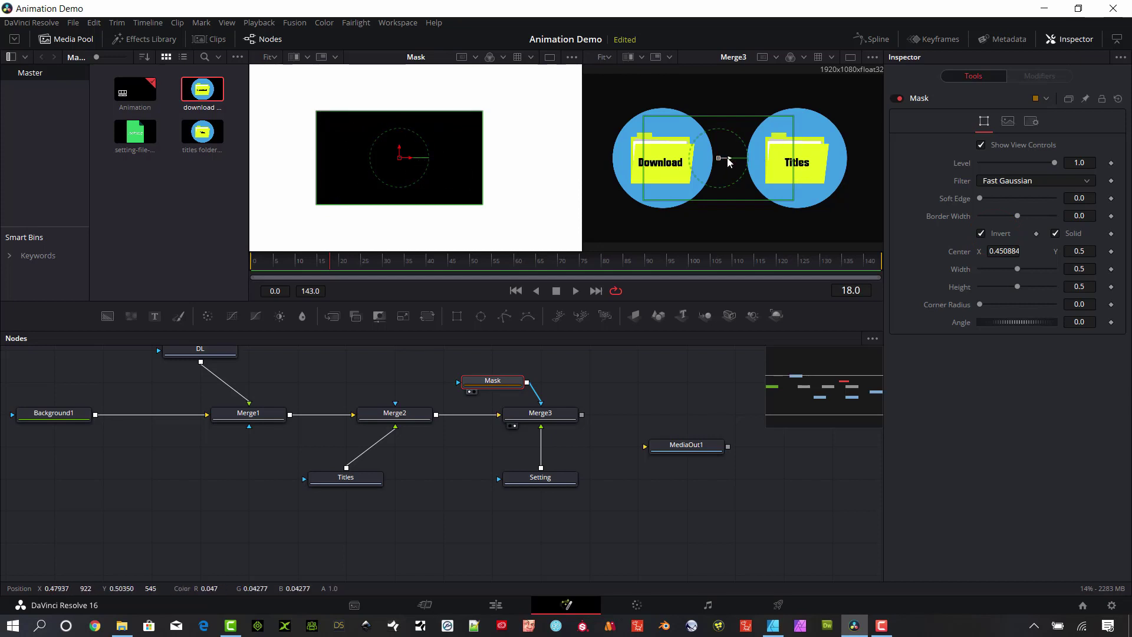
mouse_move(729, 162)
mouse_down()
mouse_move(672, 168)
mouse_move(767, 184)
mouse_move(679, 168)
mouse_move(746, 180)
mouse_move(720, 183)
mouse_move(749, 190)
mouse_move(808, 187)
mouse_move(724, 185)
mouse_move(733, 182)
mouse_up()
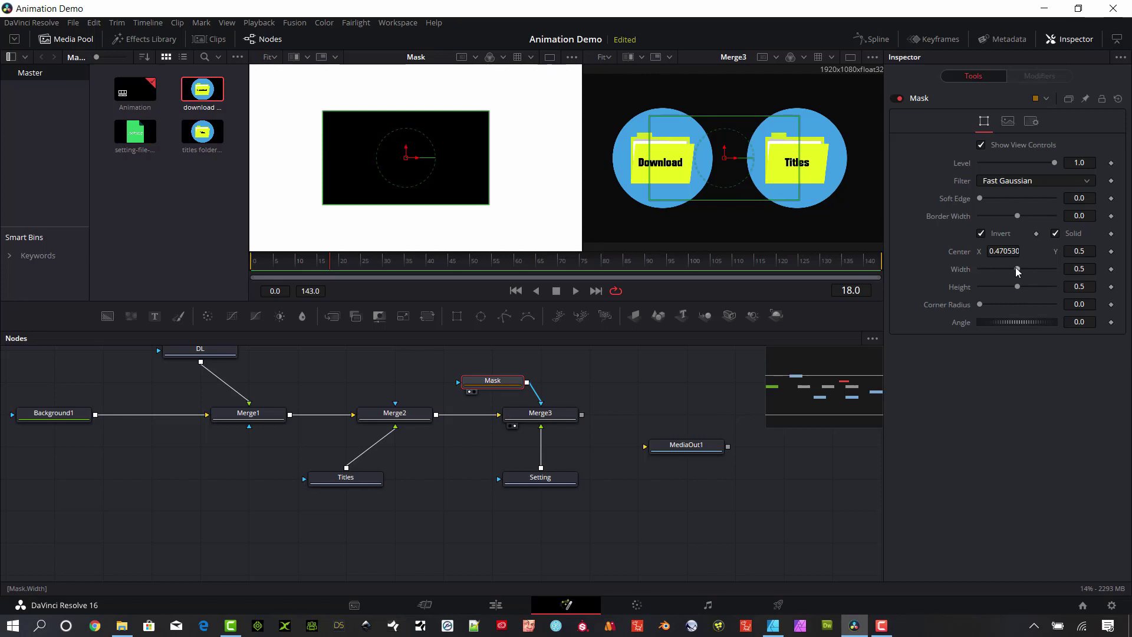
- Resize the mask to about 0.72 wide and 0.32 high, and lower it to Center Y about 0.40
drag(1017, 270, 992, 289)
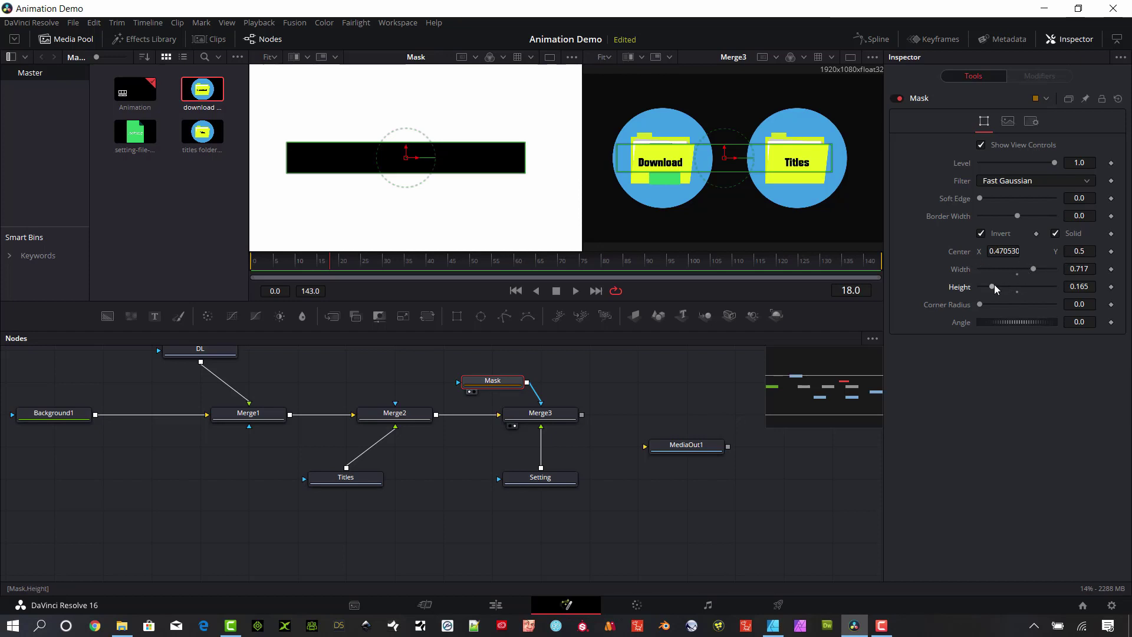
drag(996, 286, 1006, 288)
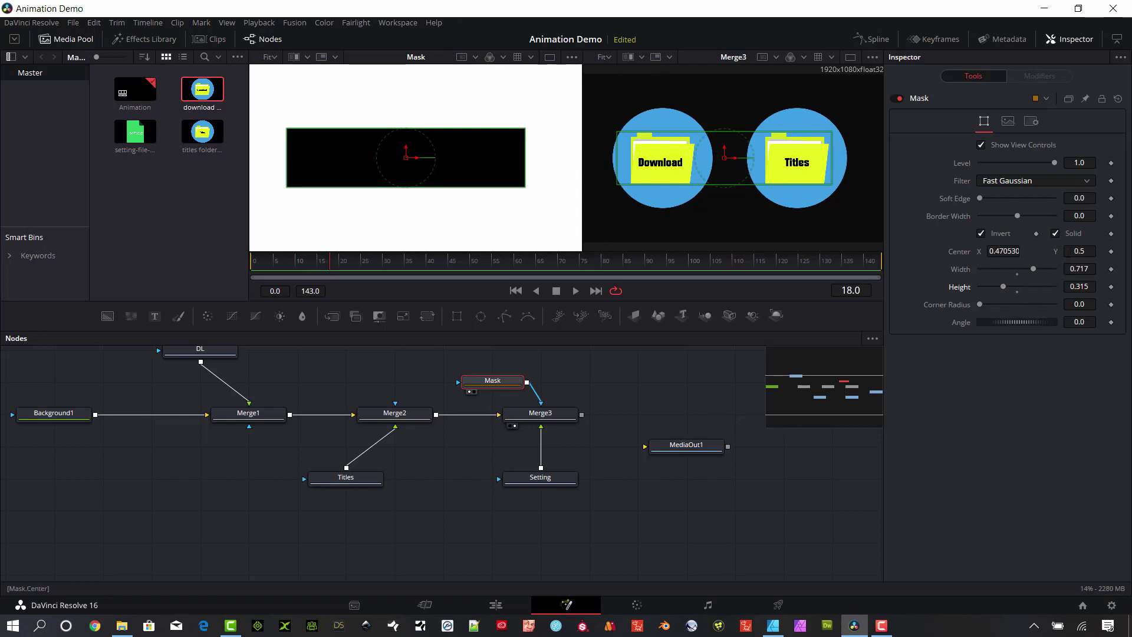
key(Down)
key(Down)
key(Down)
key(Down)
key(Down)
key(Down)
key(Down)
key(Down)
key(Down)
key(Down)
key(Down)
key(Down)
key(Down)
key(Down)
key(Down)
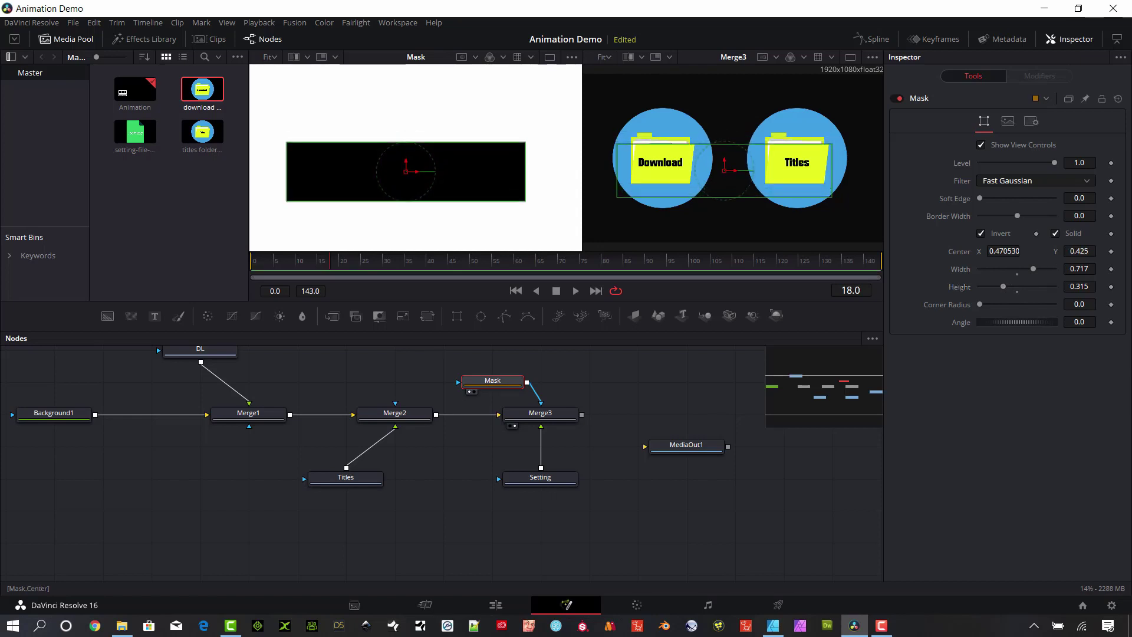
key(Down)
key(Down)
key(Down)
key(Up)
key(Up)
key(Up)
key(Up)
key(Up)
key(Up)
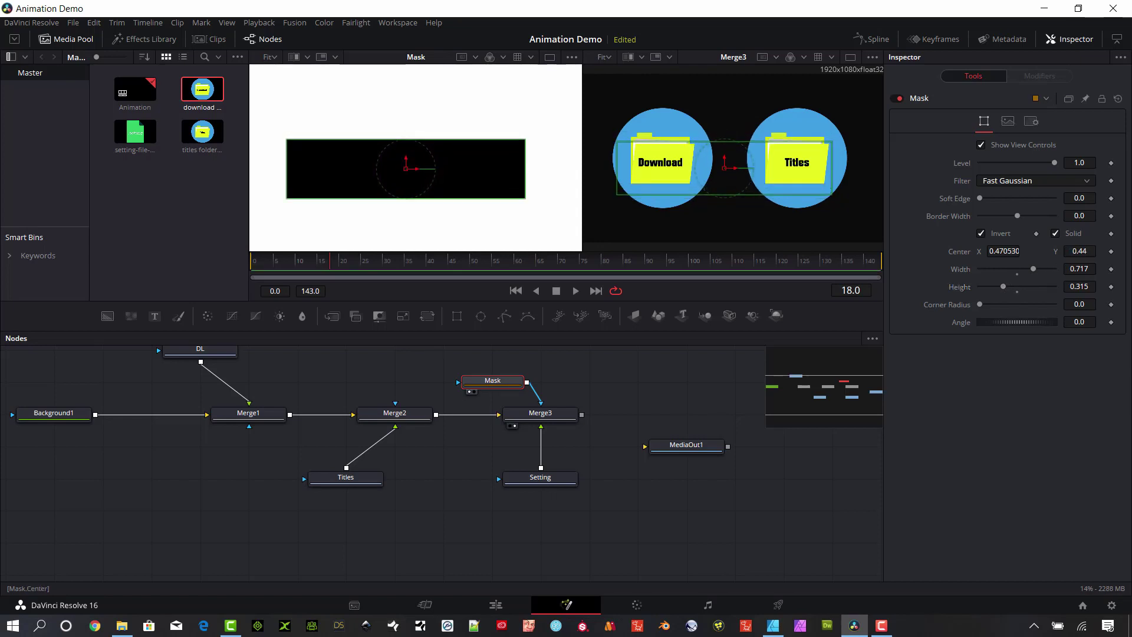
key(Down)
key(Down)
key(Down)
key(Down)
key(Down)
key(Down)
key(Down)
key(Down)
- Enlarge the mask to about 0.90 wide and 0.53 high, and lower it to Center Y about 0.32
drag(1009, 285, 1022, 288)
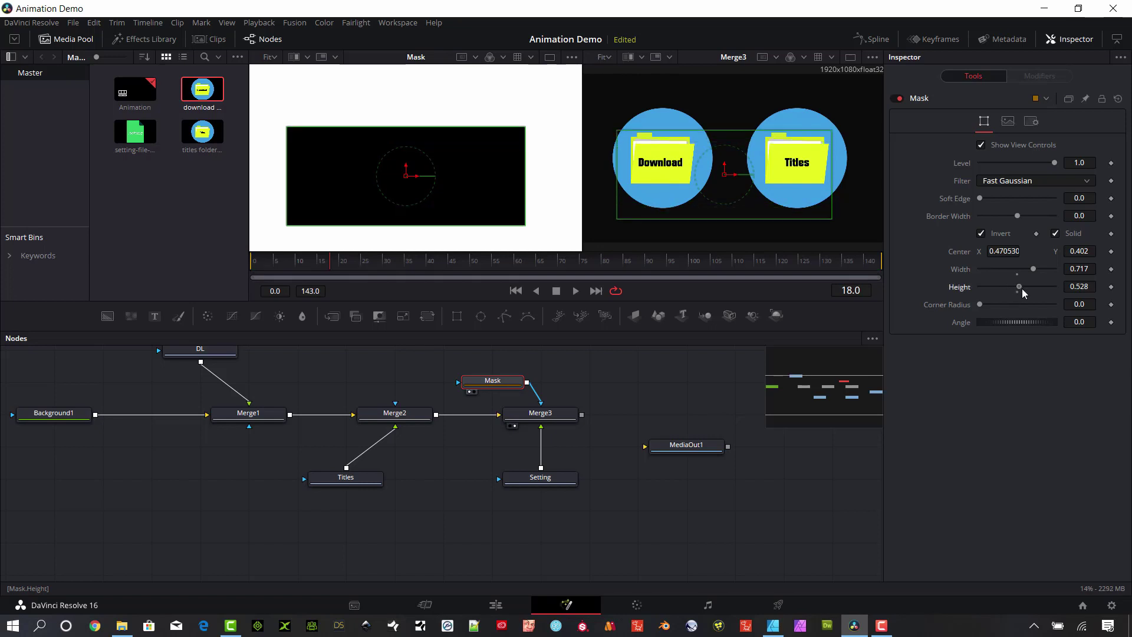
key(Down)
key(Down)
key(Down)
key(Down)
key(Down)
key(Down)
key(Down)
key(Down)
key(Down)
key(Down)
key(Down)
key(Down)
key(Down)
key(Down)
key(Down)
key(Down)
key(Down)
key(Down)
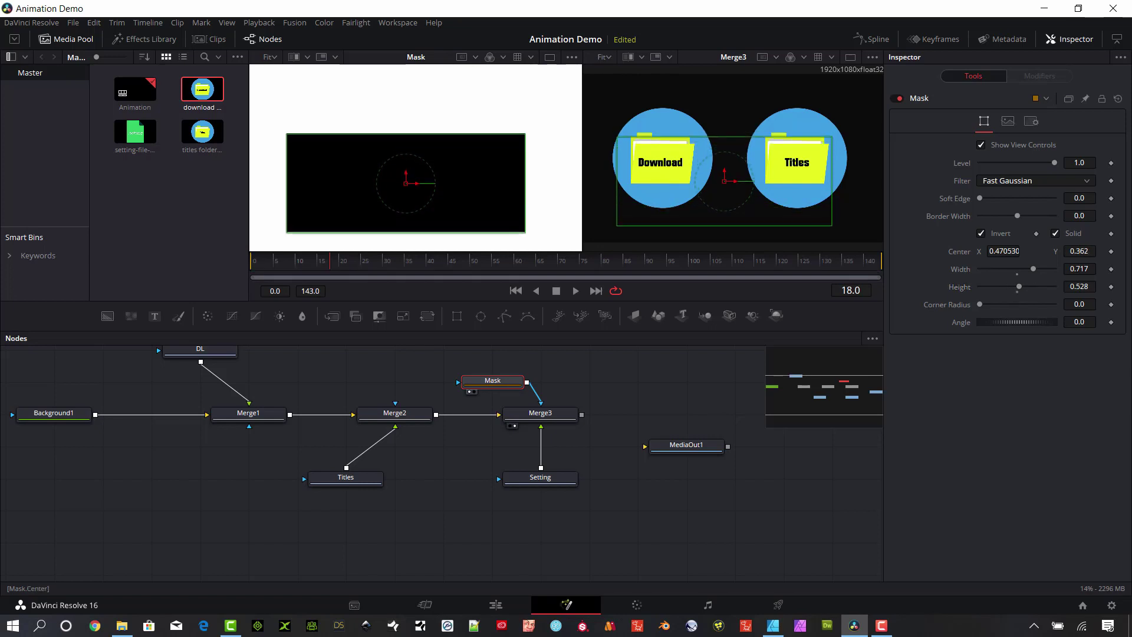
key(Down)
key(Up)
key(Up)
key(Up)
key(Up)
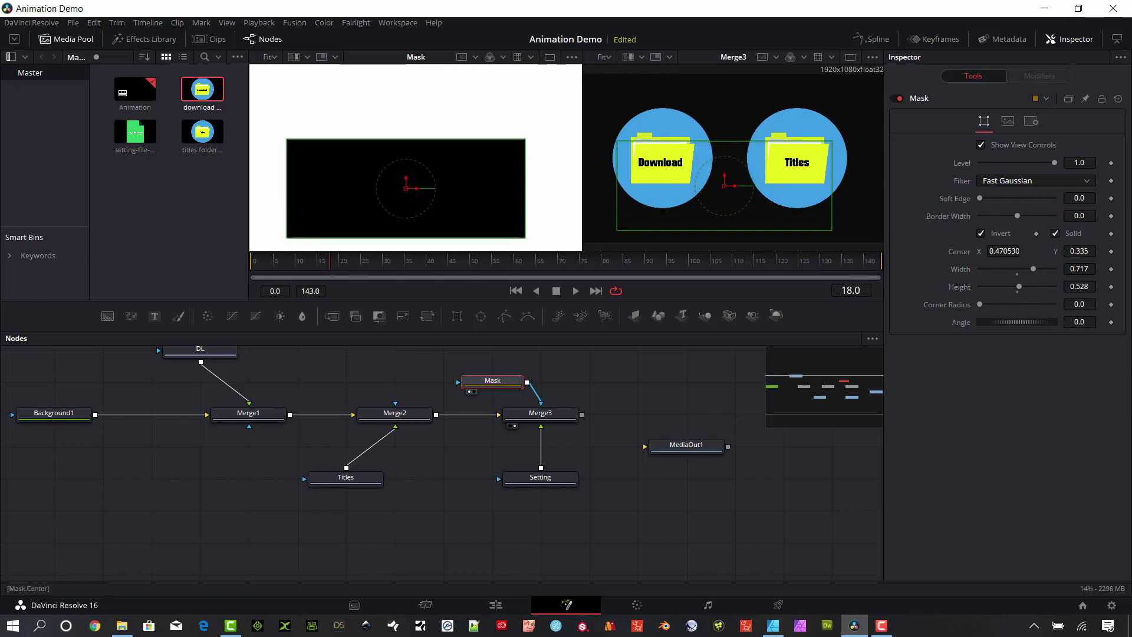
key(Down)
key(Down)
key(Down)
key(Down)
key(Up)
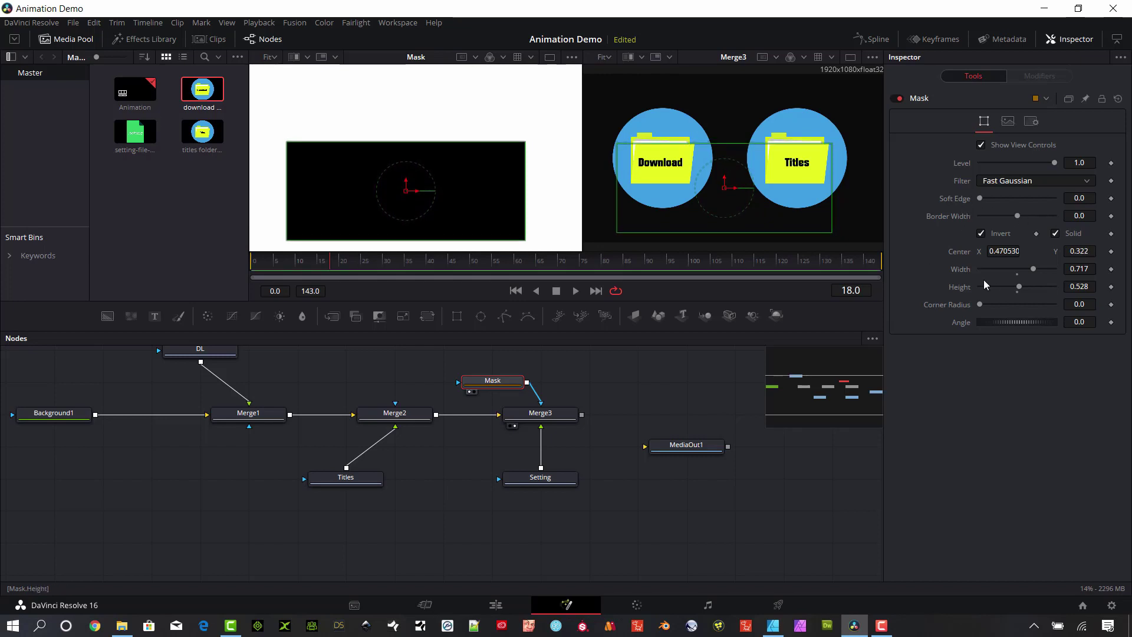
drag(1033, 269, 1046, 269)
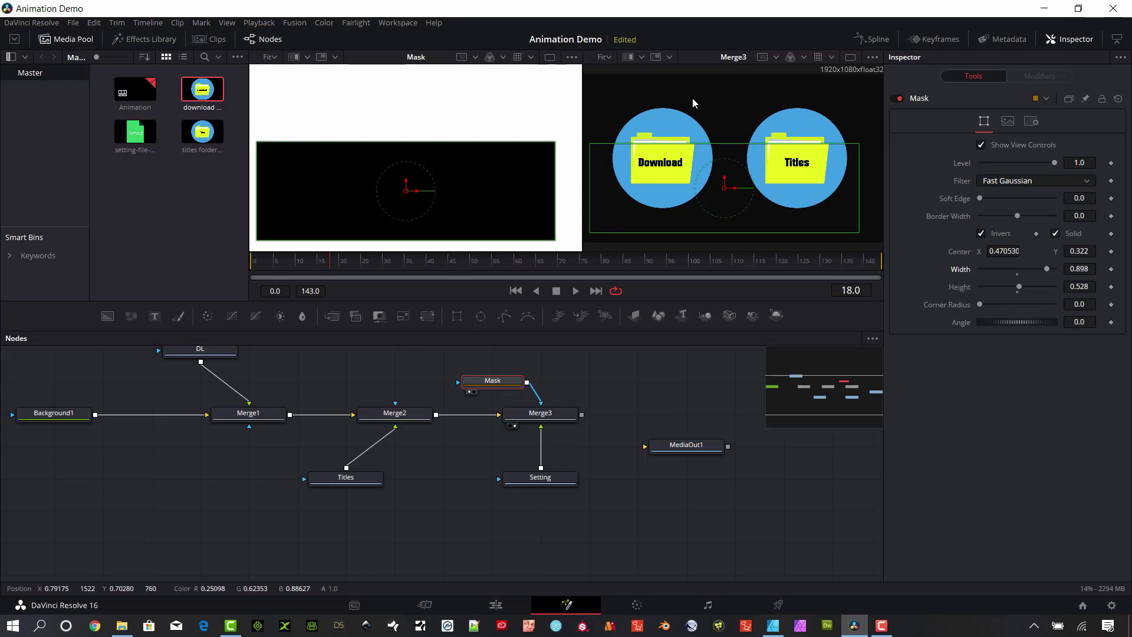
- Align MediaOut1 with Merge3, connect Merge3's output to it, and show MediaOut1 in the second viewer
drag(674, 452, 674, 420)
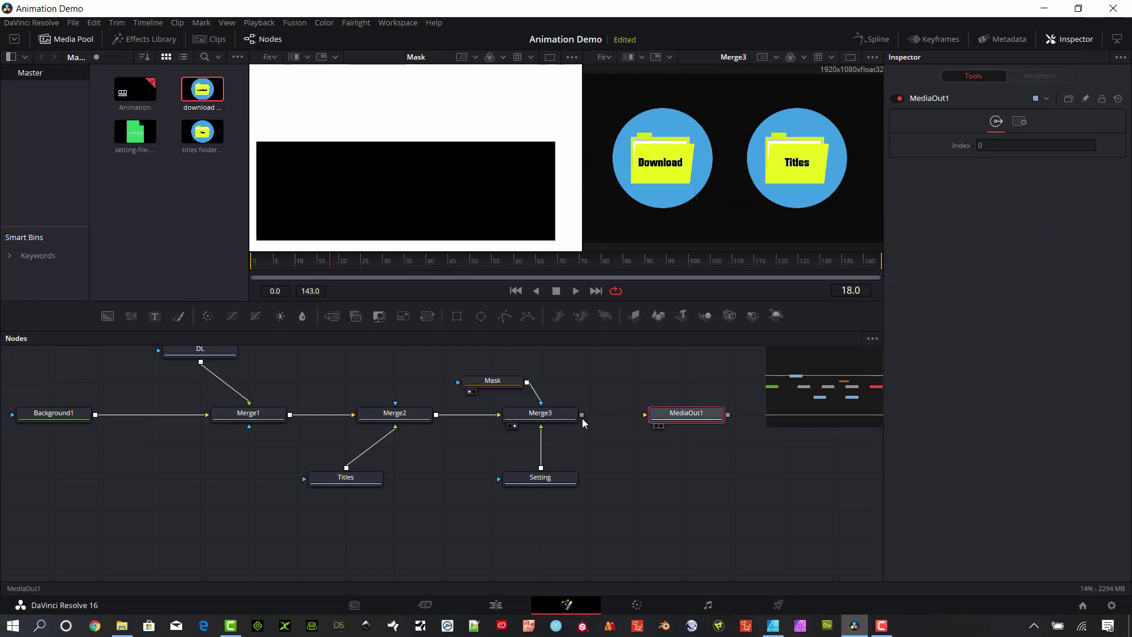
drag(581, 414, 653, 418)
click(660, 426)
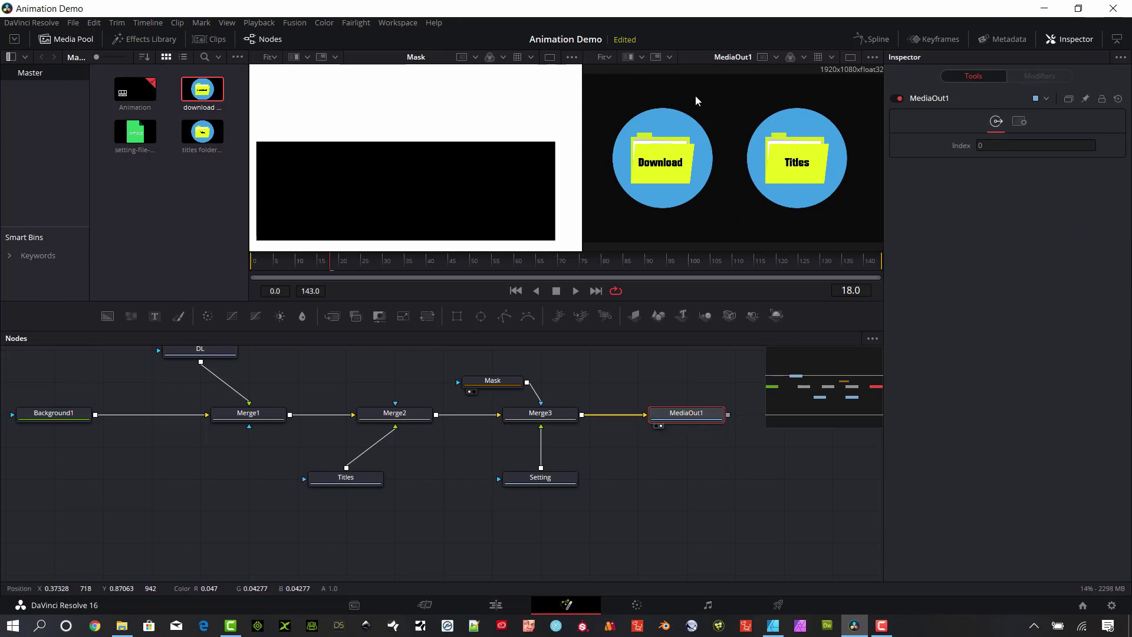
- Recolor Background1 to a dark blue, about 0.069 red, 0.072 green and 0.244 blue
click(66, 415)
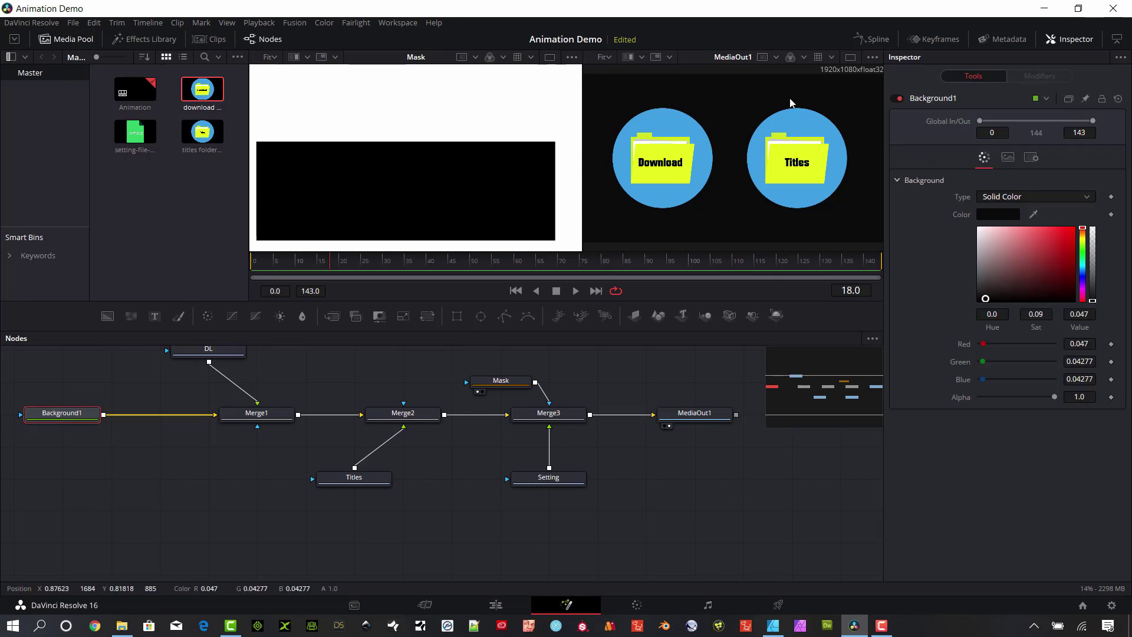
click(1082, 276)
mouse_move(1037, 279)
mouse_down()
mouse_move(1030, 285)
mouse_move(1048, 284)
mouse_up()
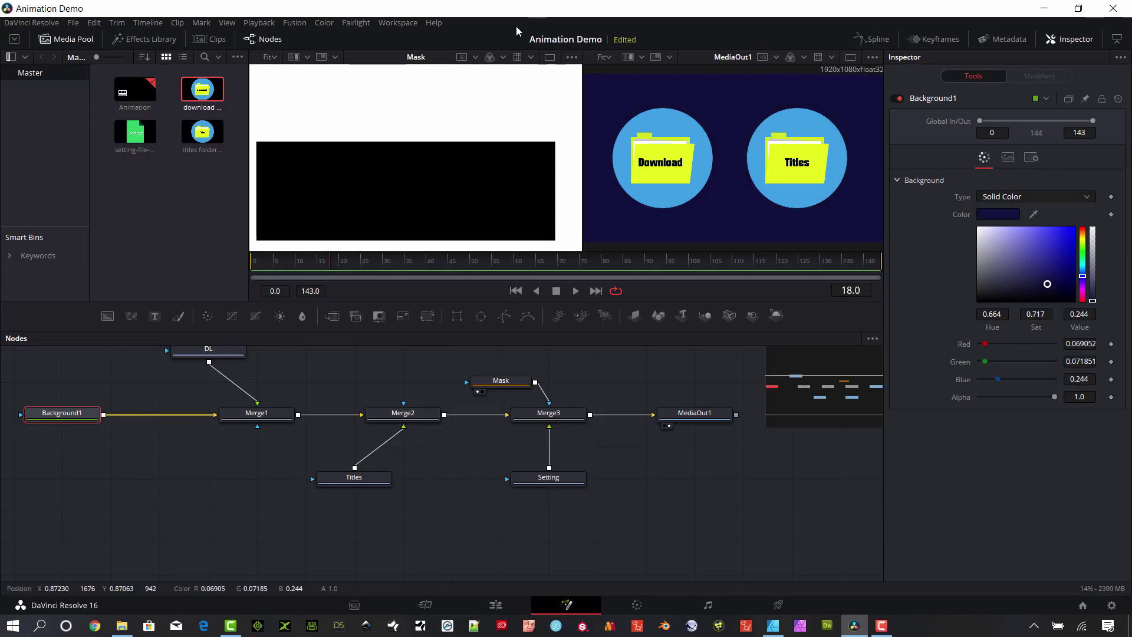
- Show the Setting node in the first viewer and Merge3 in the second viewer
click(662, 195)
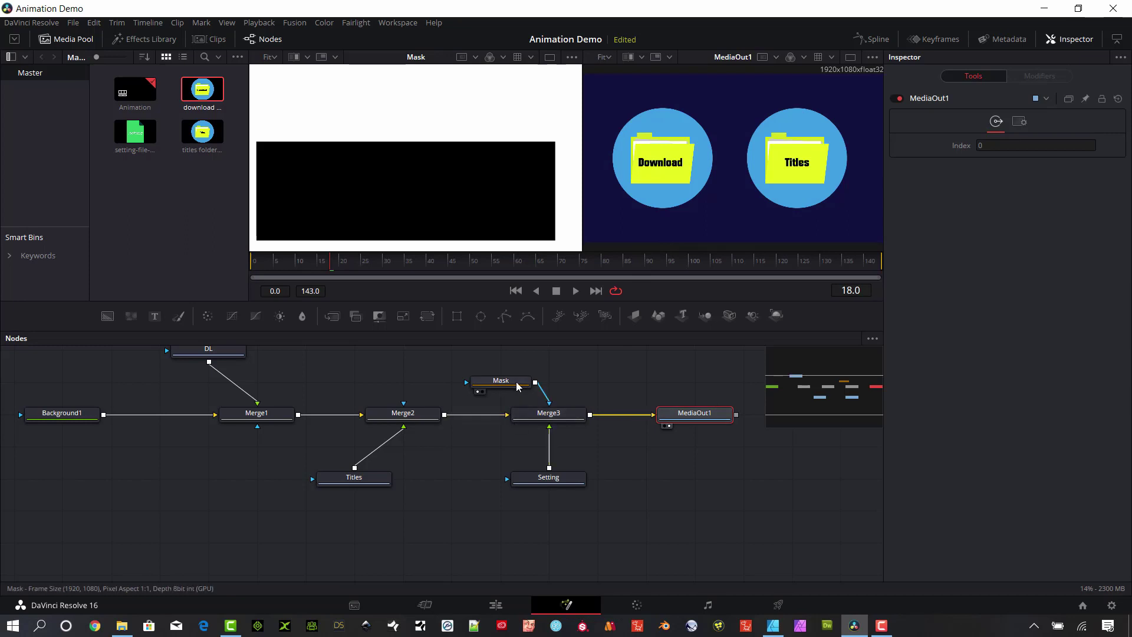
click(527, 478)
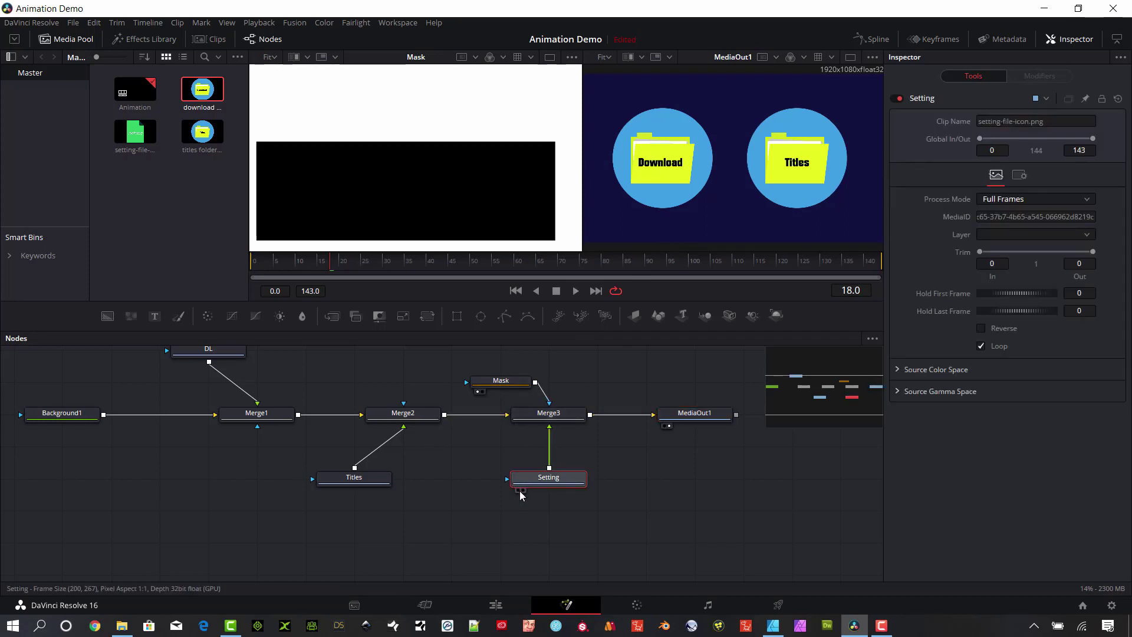
click(519, 491)
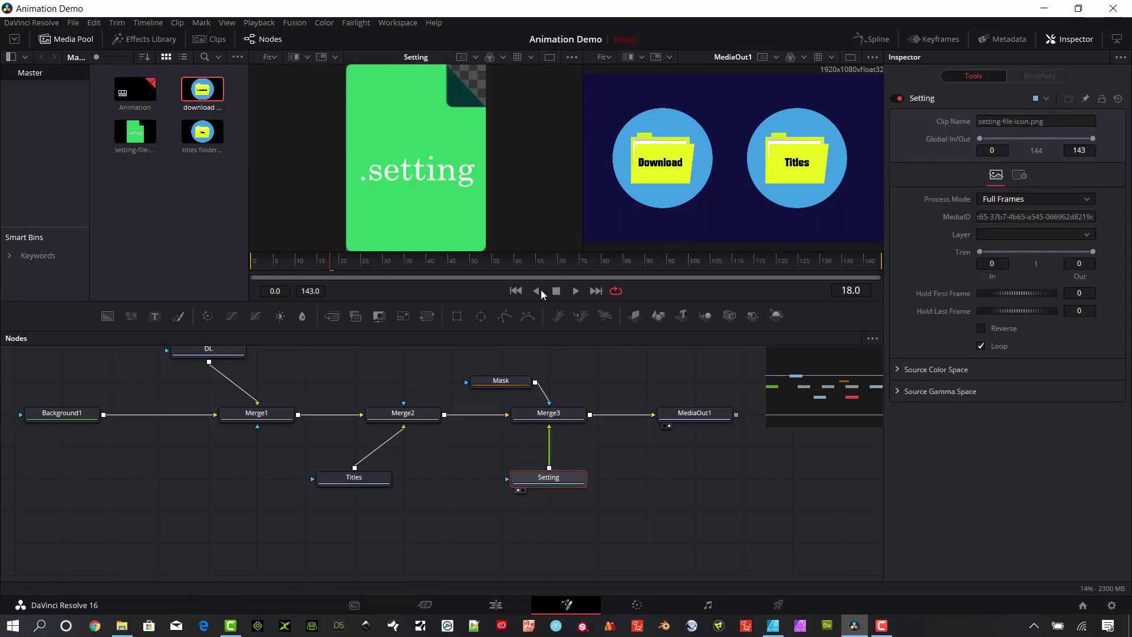
key(2)
- Detach Setting from Merge3, add a Transform node after it, and connect the Transform to Merge3's foreground input
drag(549, 426, 564, 518)
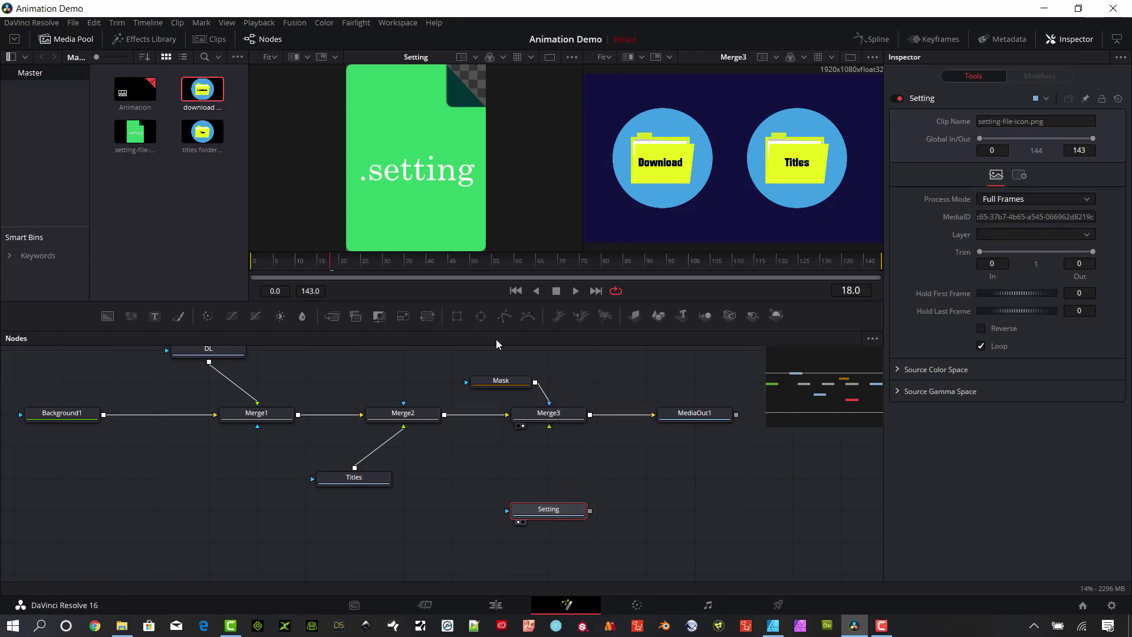
click(426, 316)
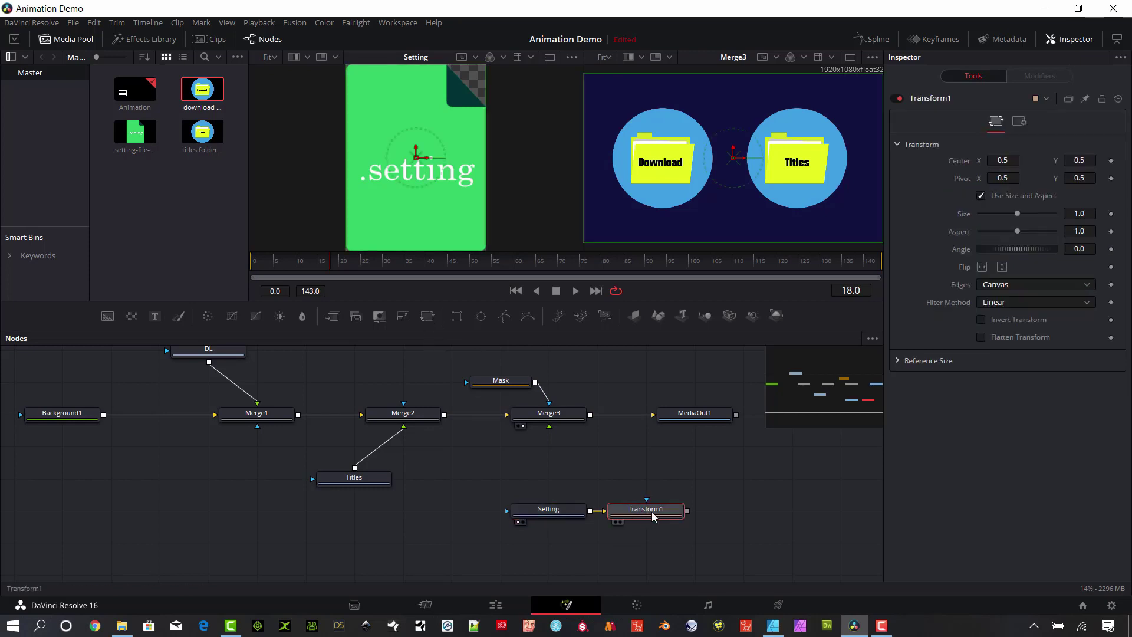
drag(649, 508, 549, 425)
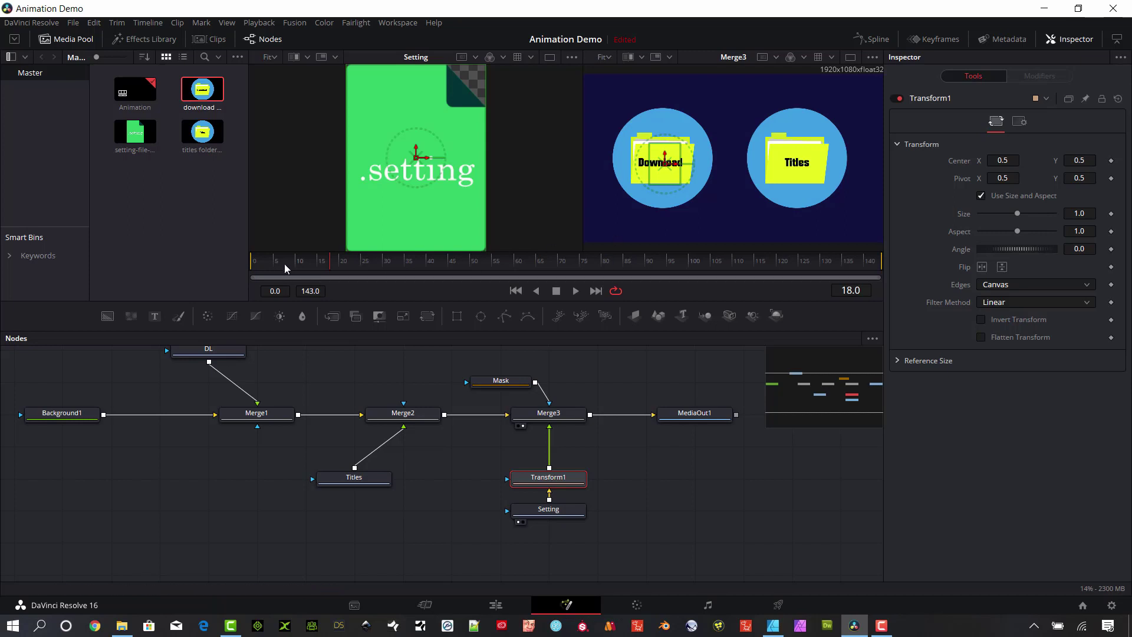
- Keyframe Transform1's Center at X 0.5, Y 0.5 on frames 0 and 5
drag(284, 266, 249, 263)
click(1113, 162)
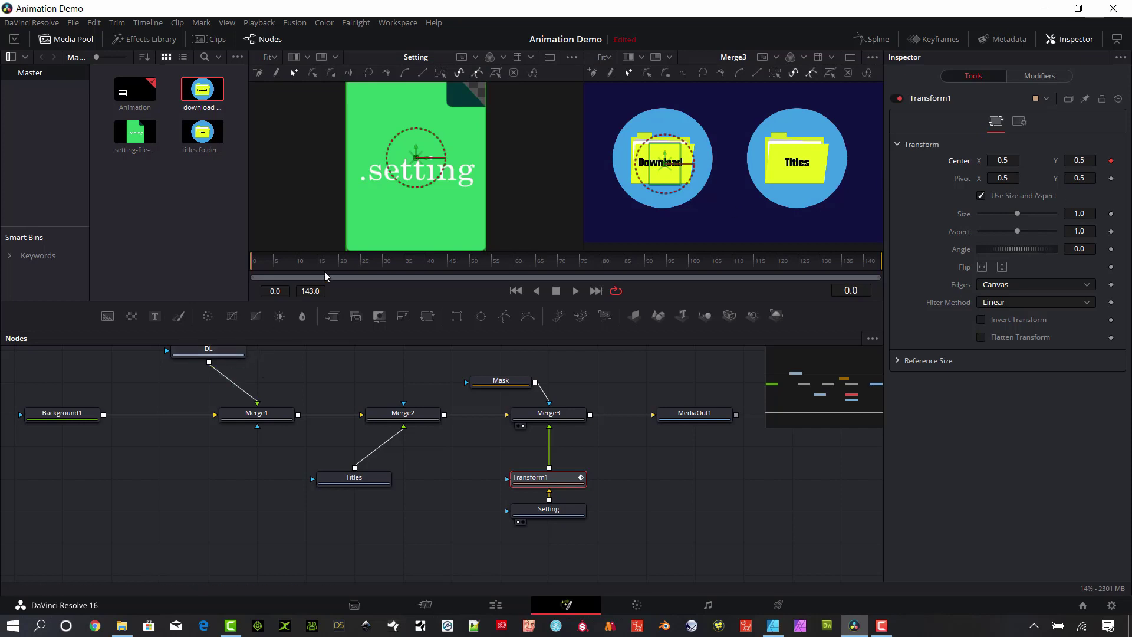
click(274, 268)
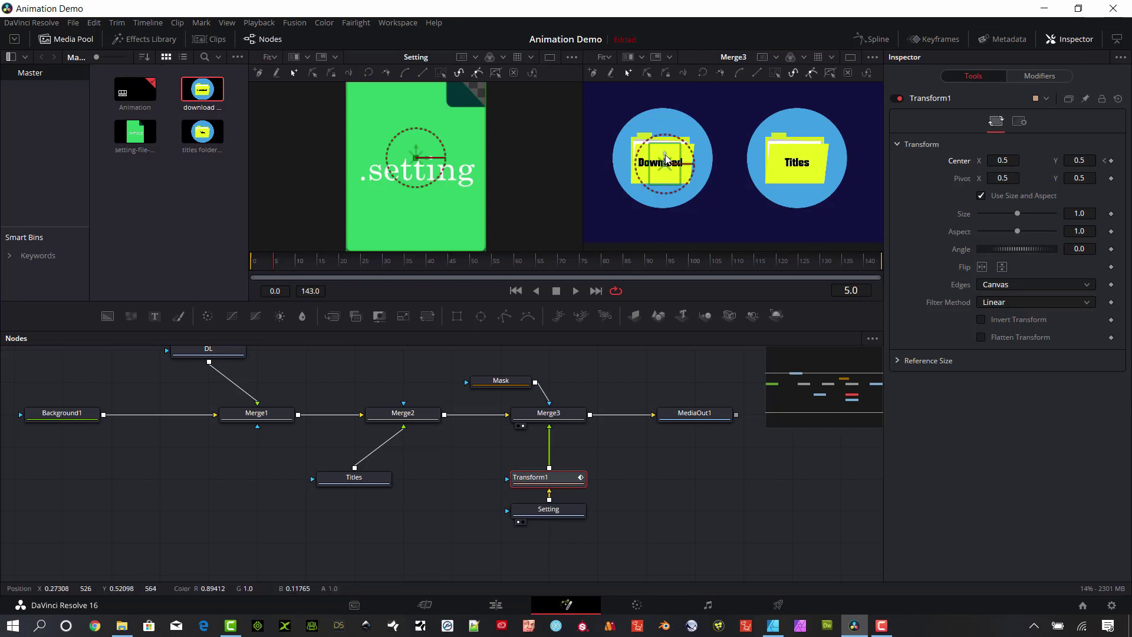
click(1111, 161)
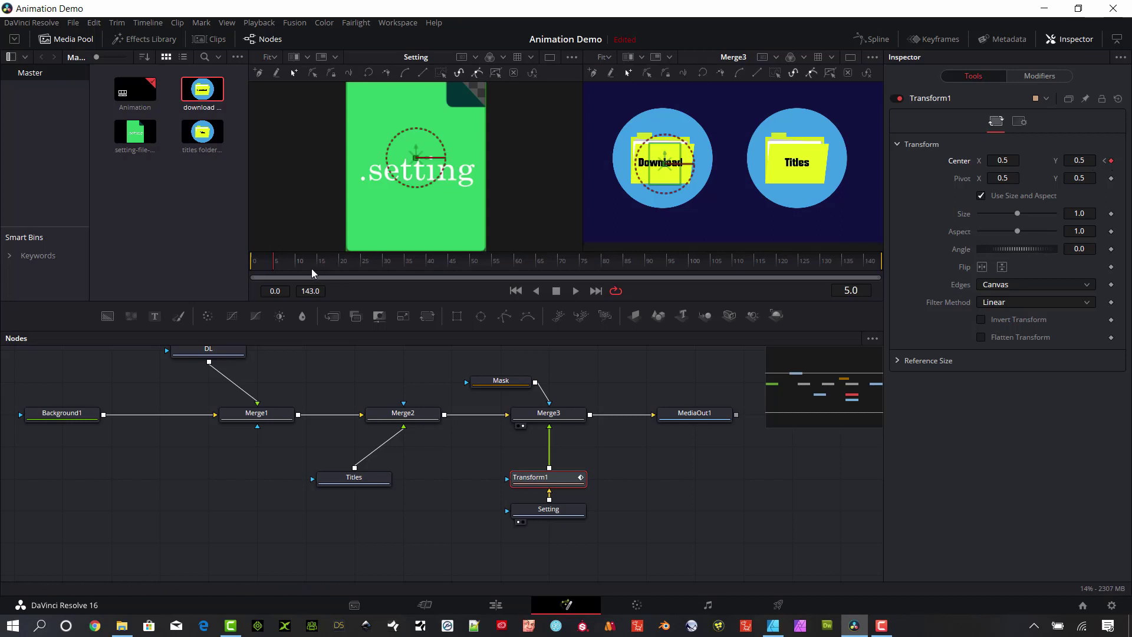
- At frame 20, raise the setting file above the Download folder to Center Y about 1.84, and keyframe that position again at frame 35
click(341, 260)
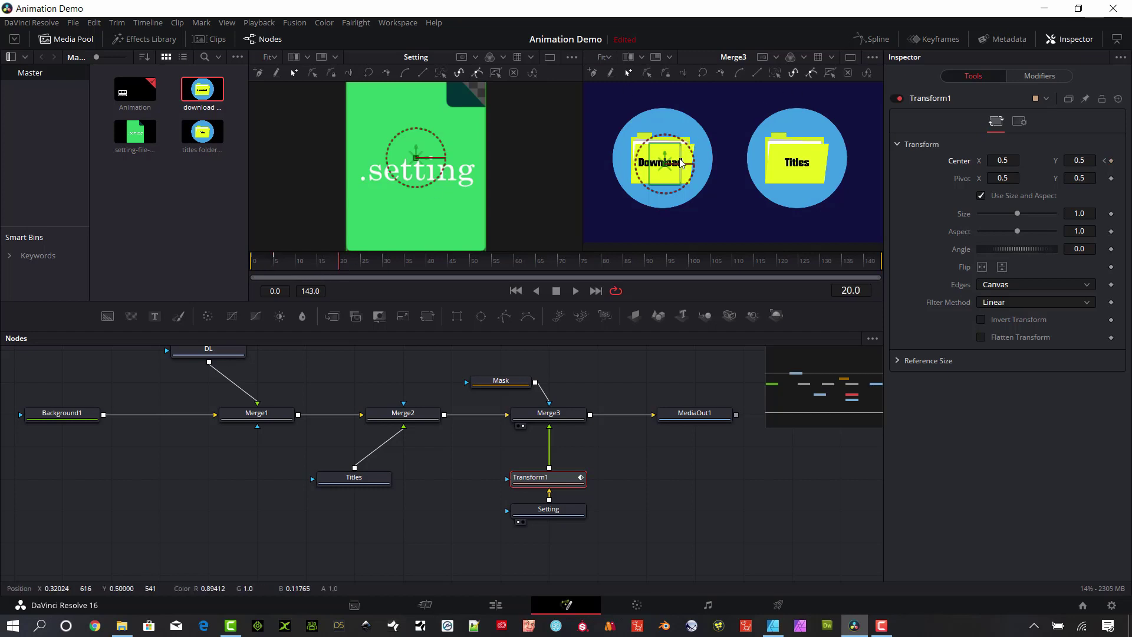
drag(665, 159, 674, 98)
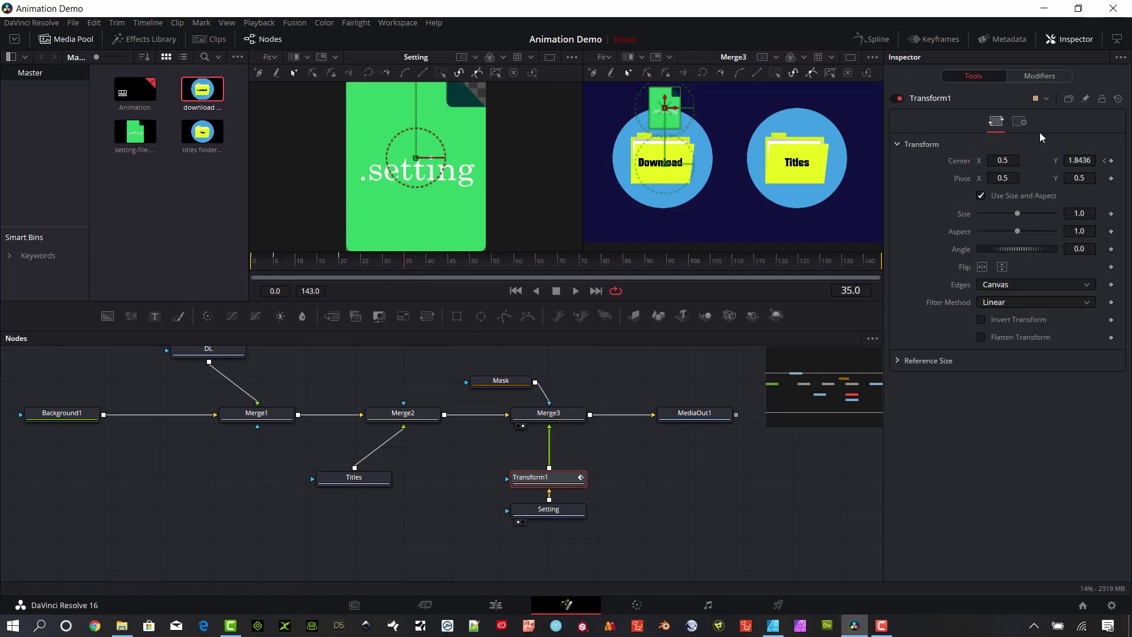
click(1111, 161)
- Scrub from frame 0 to 35 and move the setting file horizontally above the Titles folder, to Center X about 4.88
click(250, 266)
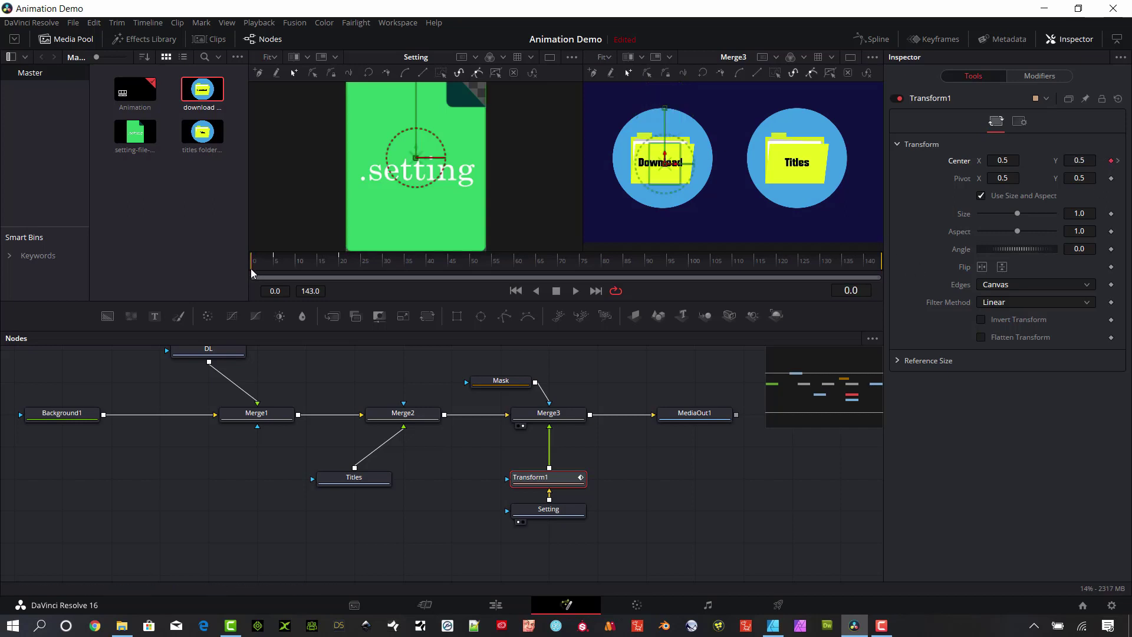
drag(266, 267, 410, 269)
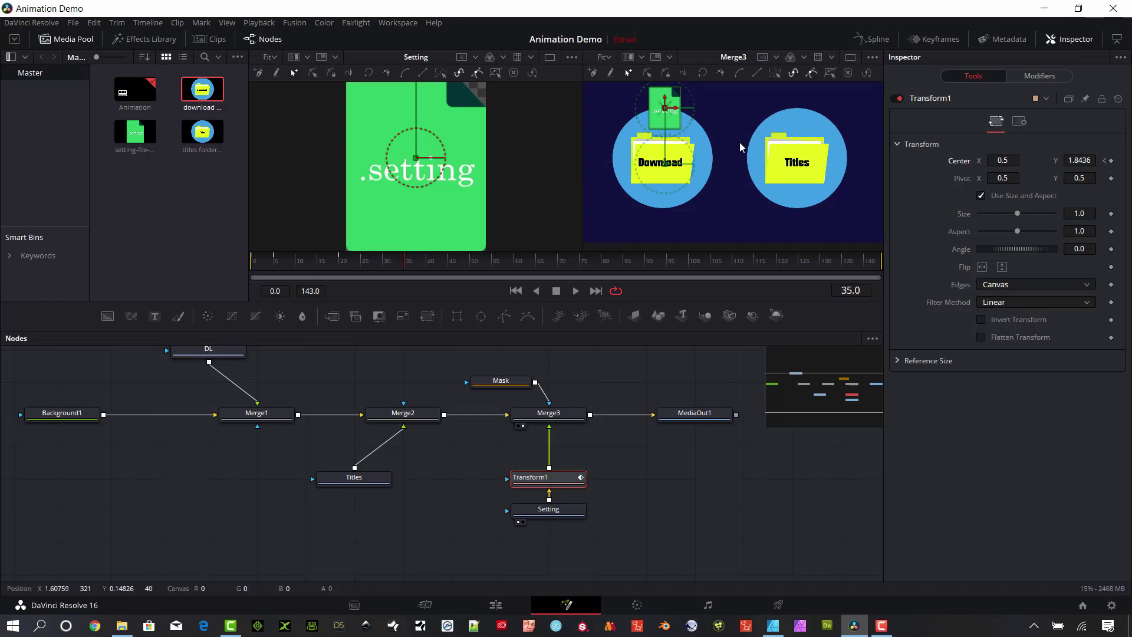
drag(675, 108, 812, 116)
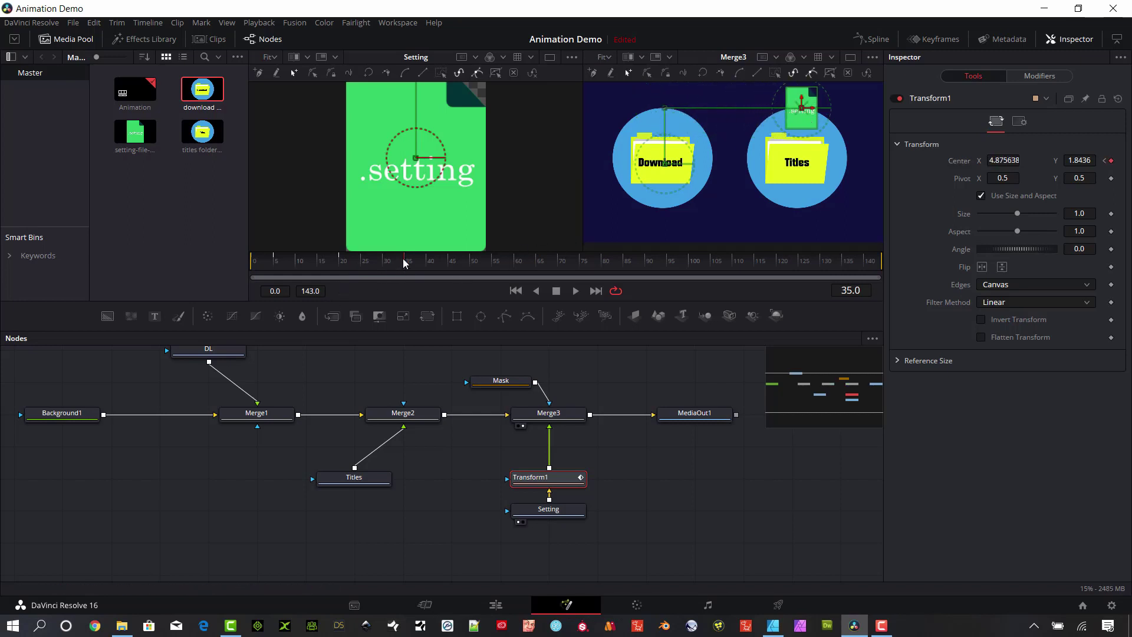
- At frame 50, lower the setting file into the Titles folder, to Center Y about 0.46
mouse_move(404, 264)
mouse_down()
mouse_move(315, 260)
mouse_move(247, 278)
mouse_move(405, 268)
mouse_up()
drag(405, 268, 476, 267)
drag(802, 108, 804, 159)
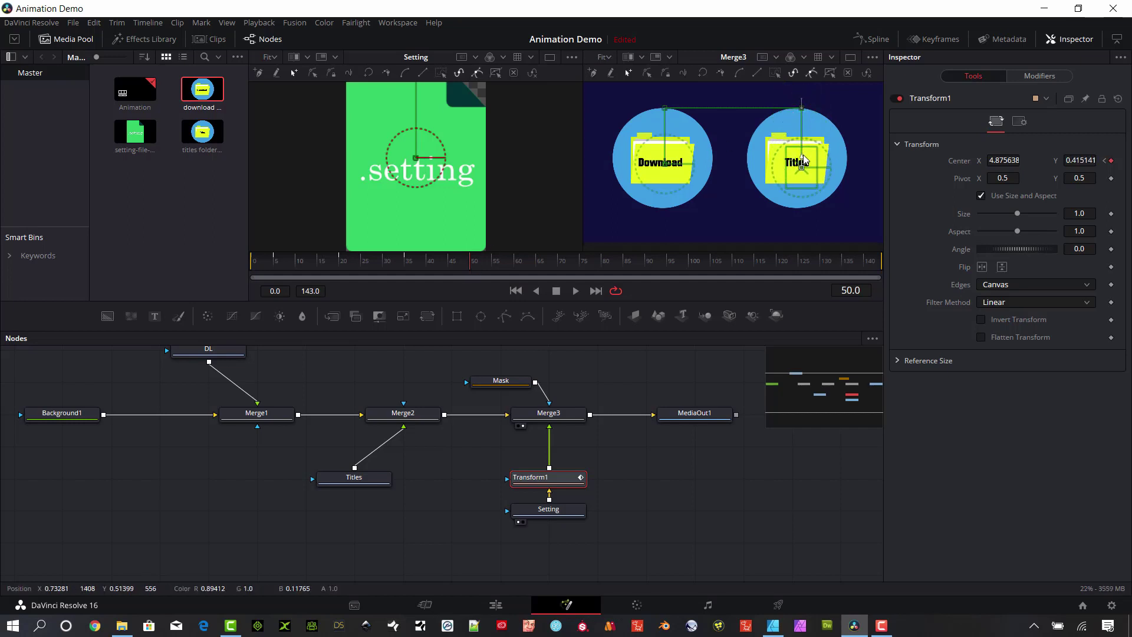
- Play back the file's path between the folders and check its sideways movement from frame 20
click(326, 261)
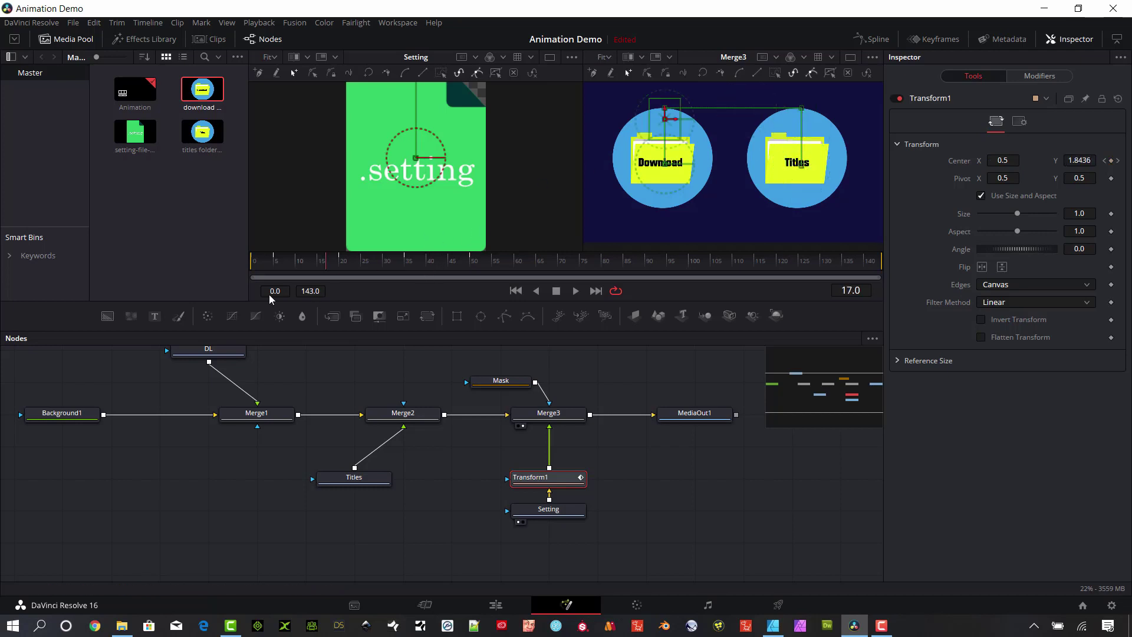
click(576, 291)
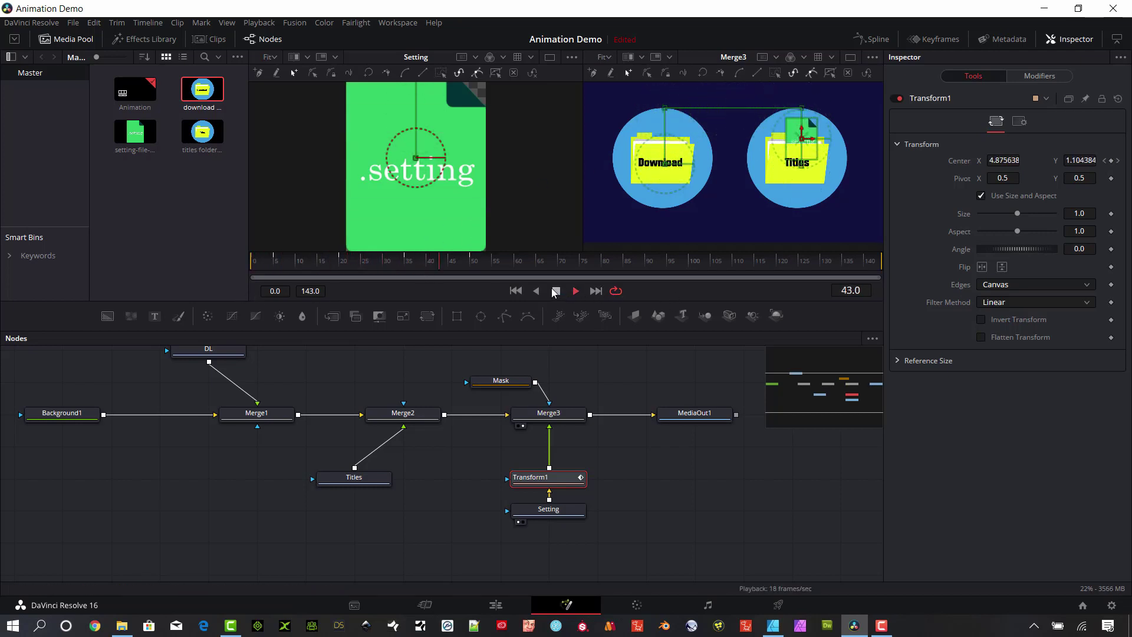
click(555, 291)
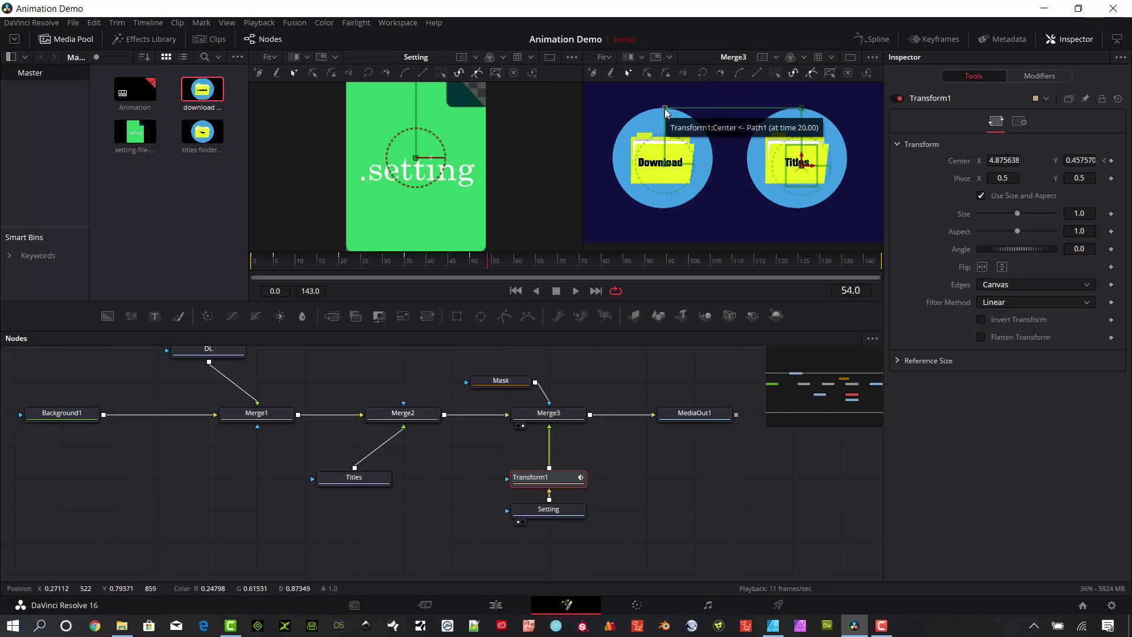
mouse_move(338, 264)
mouse_down()
mouse_move(410, 265)
mouse_move(357, 265)
mouse_up()
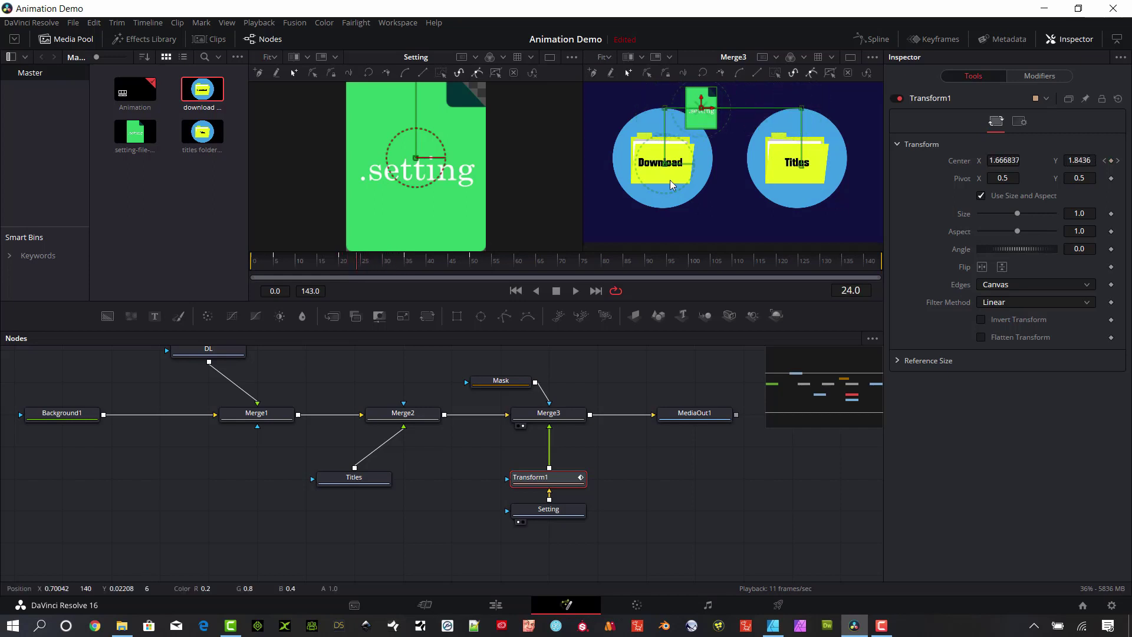
- Display the animation keyframes for only the selected Transform1 and expand its Center path track
click(941, 38)
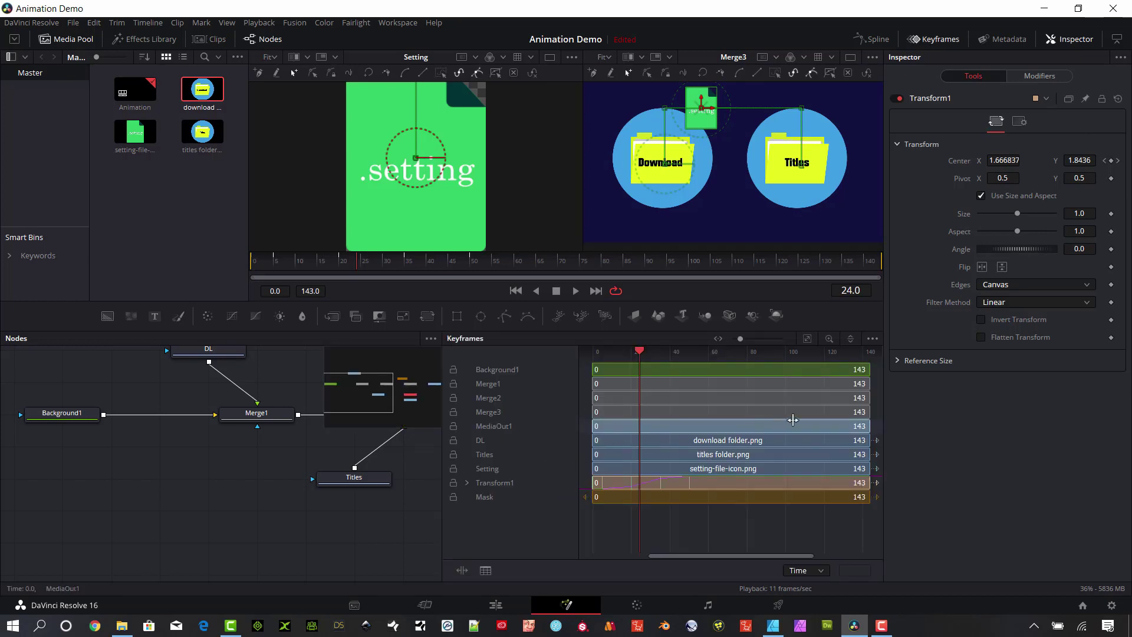
click(872, 339)
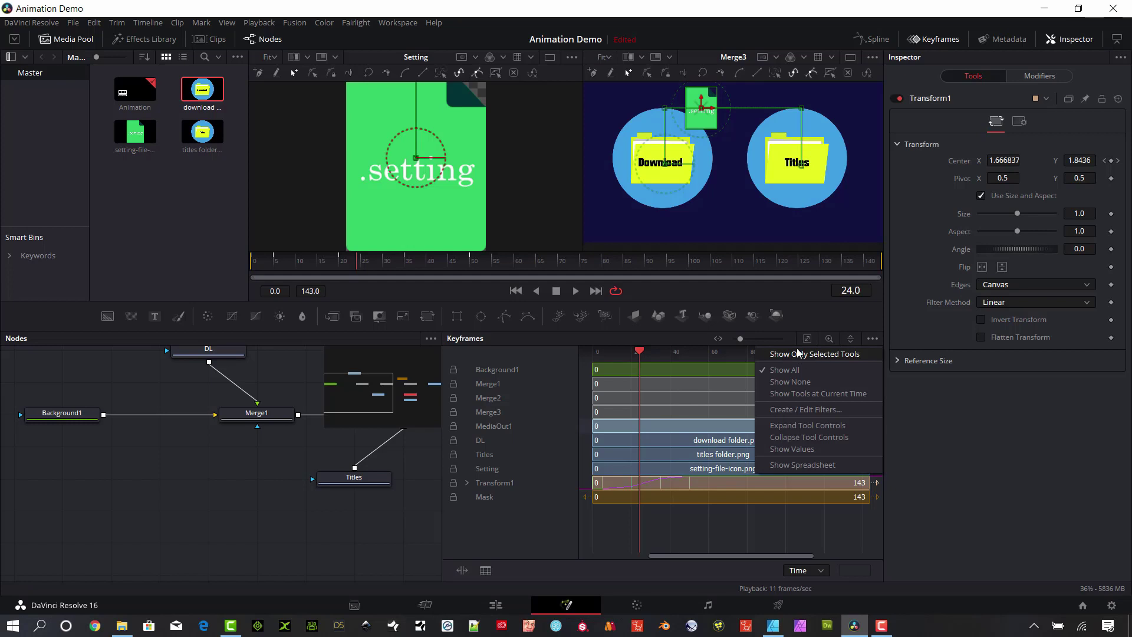
click(820, 355)
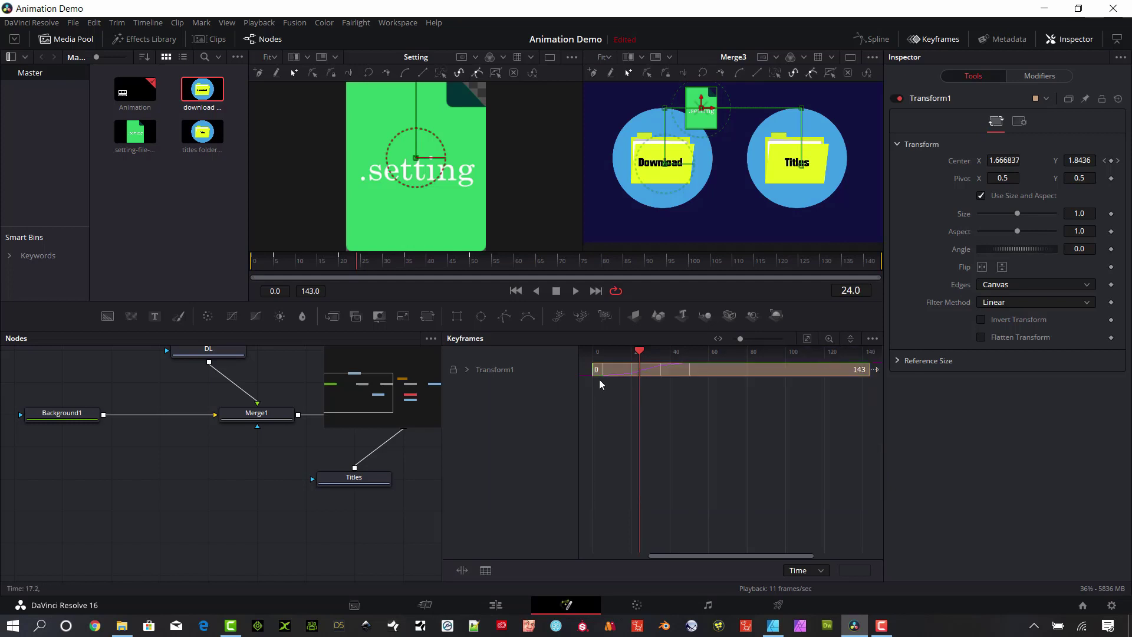
click(466, 370)
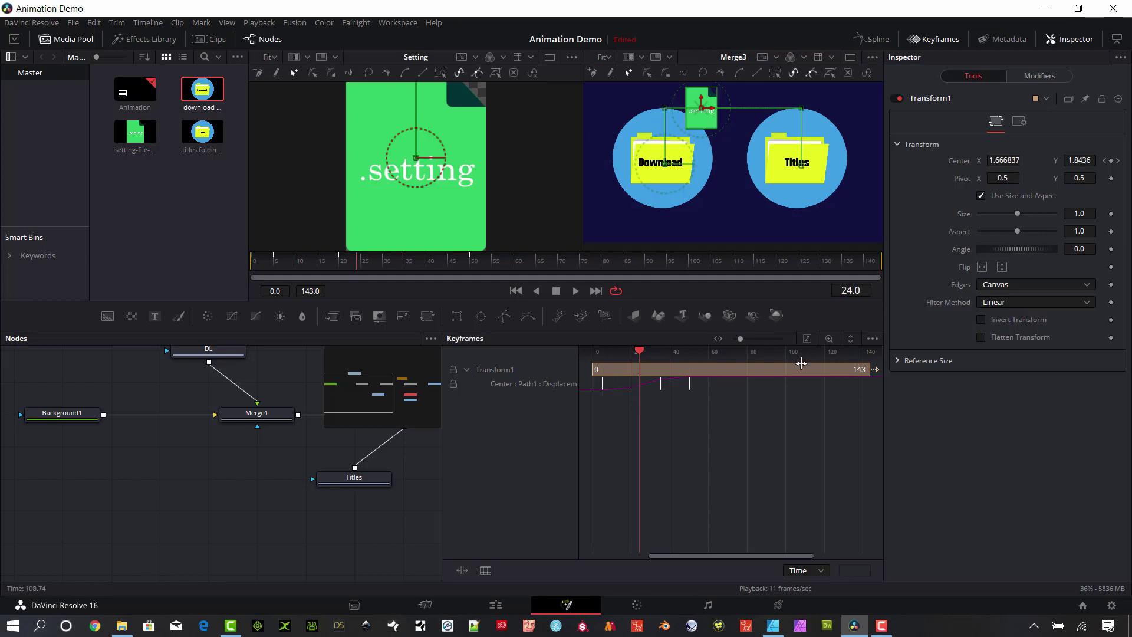
- Move the last two Center path keyframes of Transform1 to frames 50 and 65 to slow the sideways movement
drag(443, 430, 263, 430)
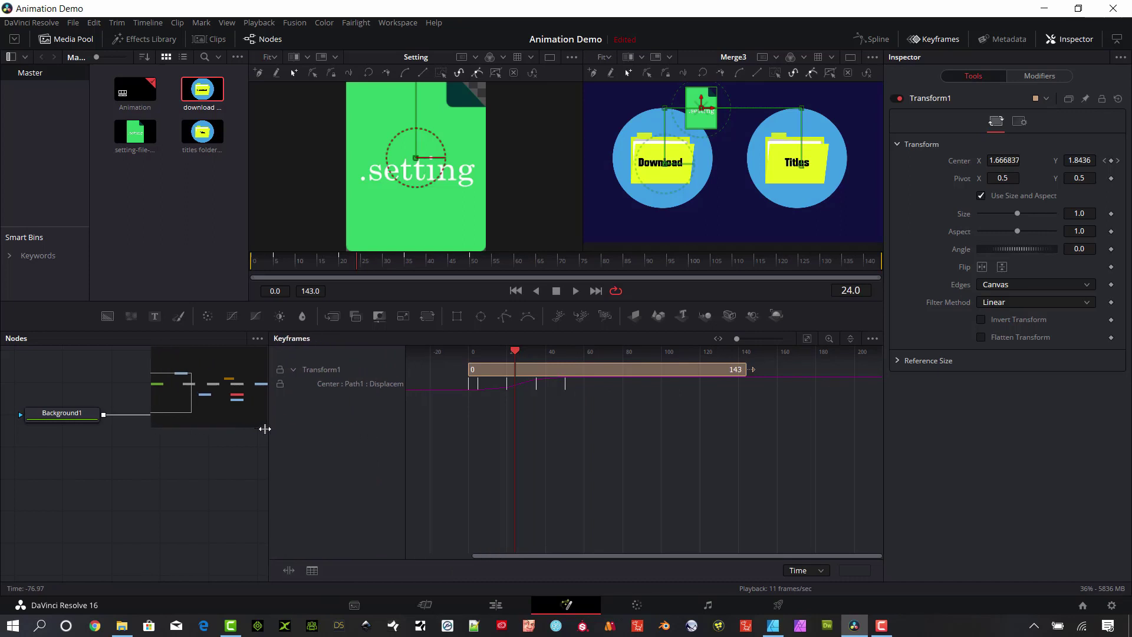
click(807, 339)
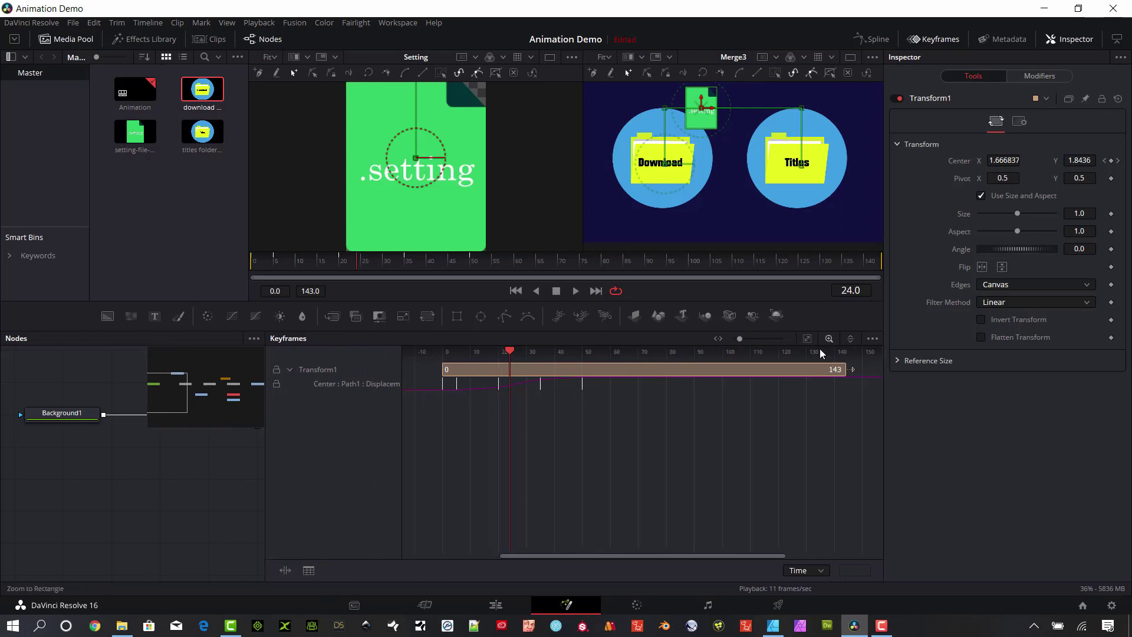
drag(739, 338, 742, 337)
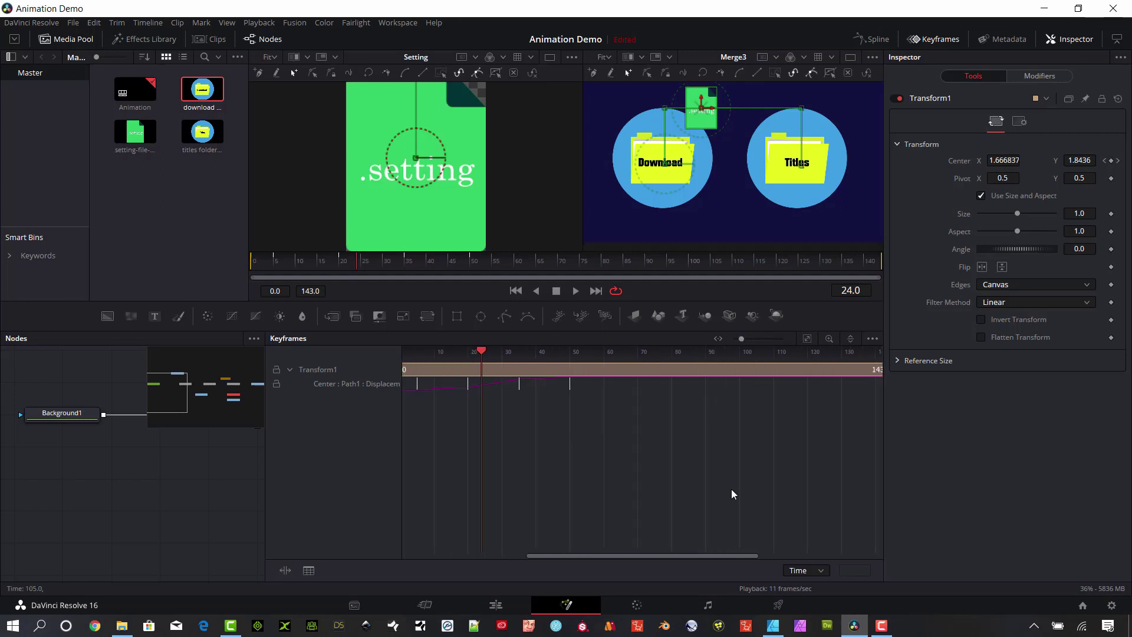
drag(640, 557, 596, 577)
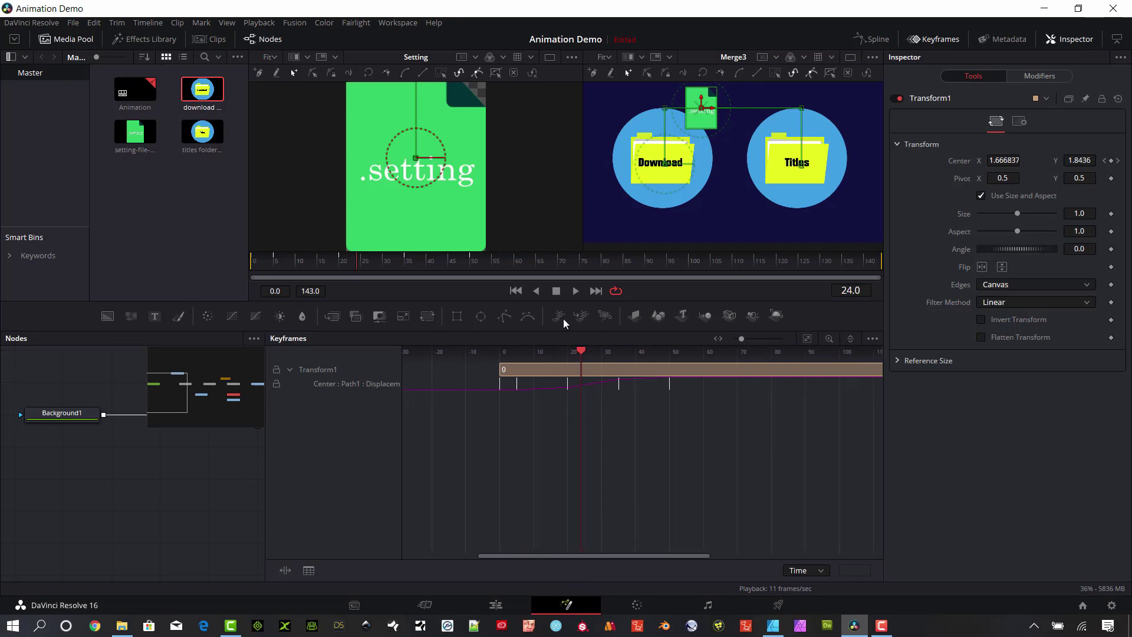
drag(582, 353, 620, 359)
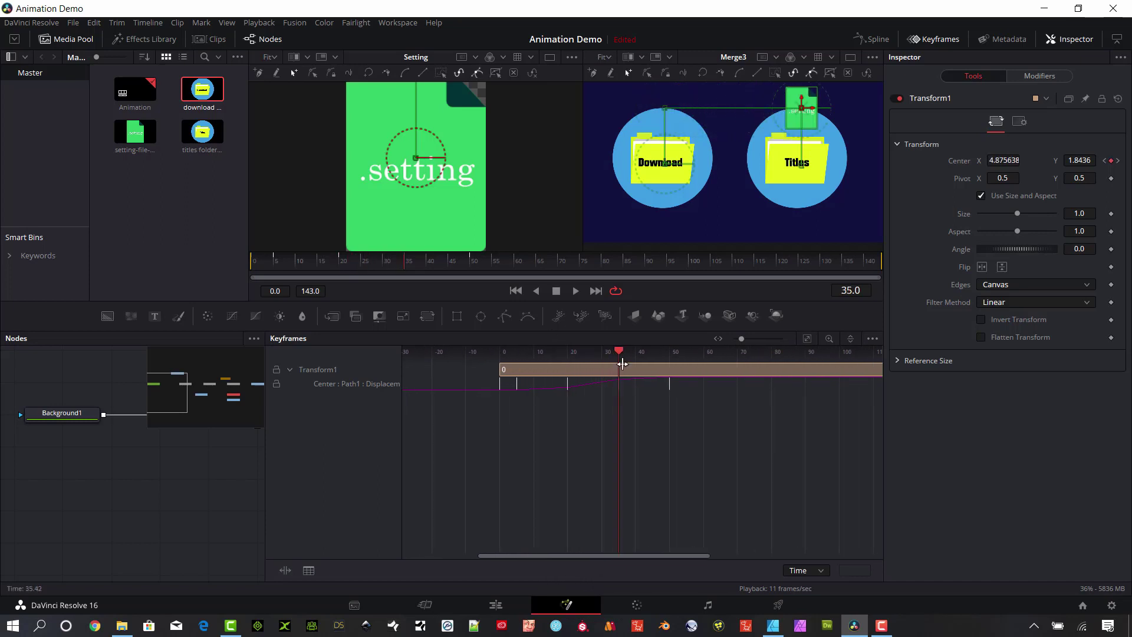
drag(691, 412, 595, 353)
drag(690, 412, 671, 384)
- Play back the retimed animation from frame 1 and scrub back to frame 25 to check the movement
drag(594, 351, 503, 370)
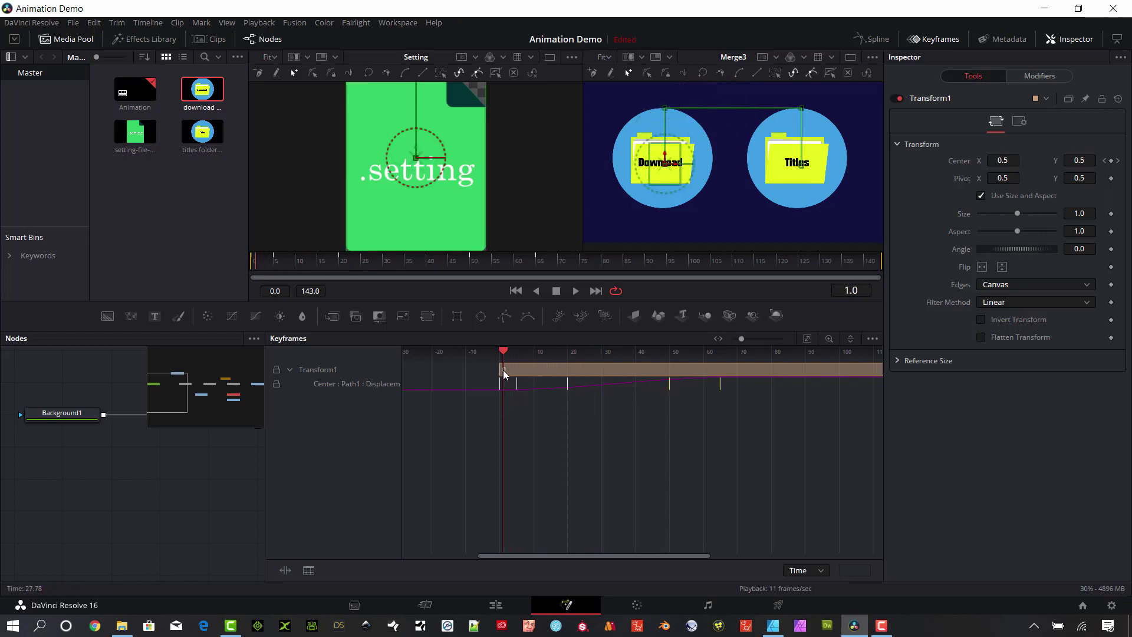
click(575, 290)
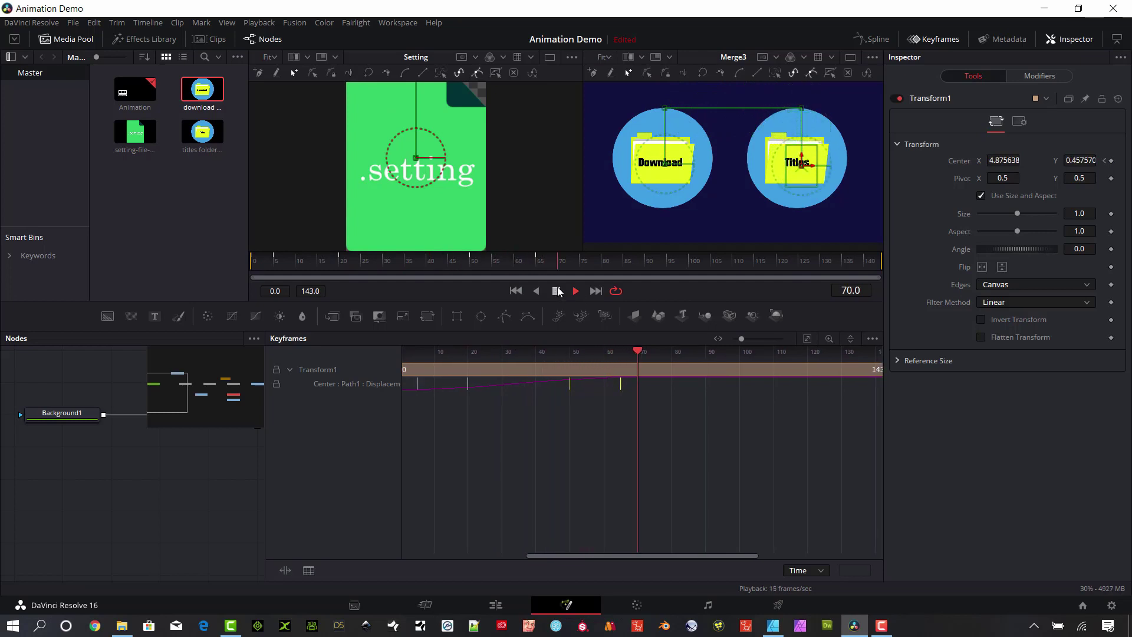
click(556, 290)
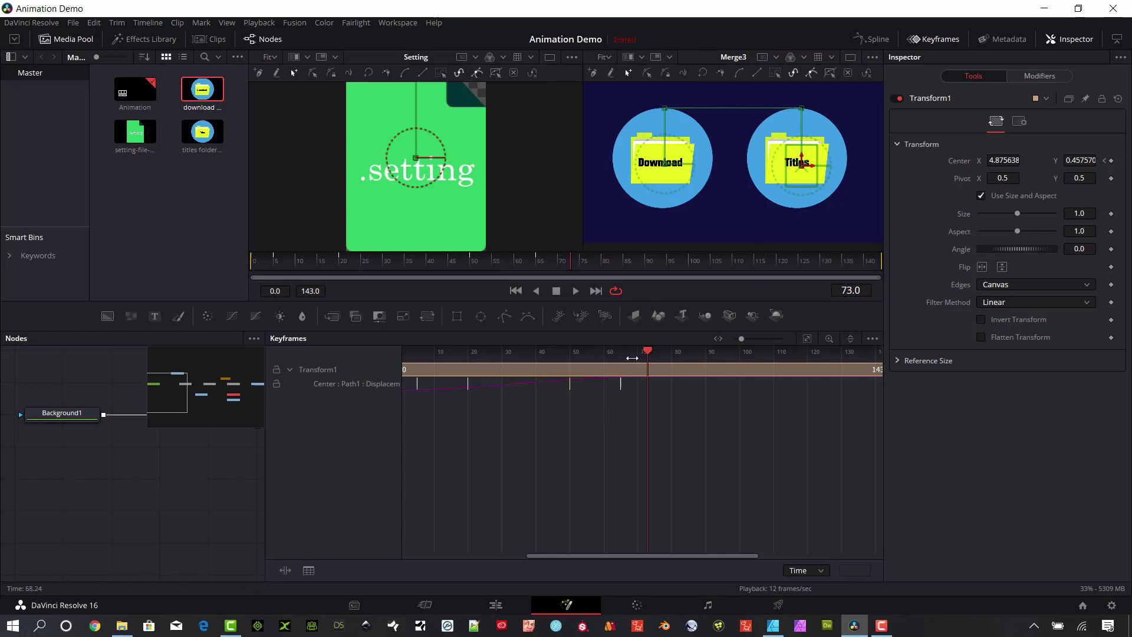
drag(648, 352, 485, 384)
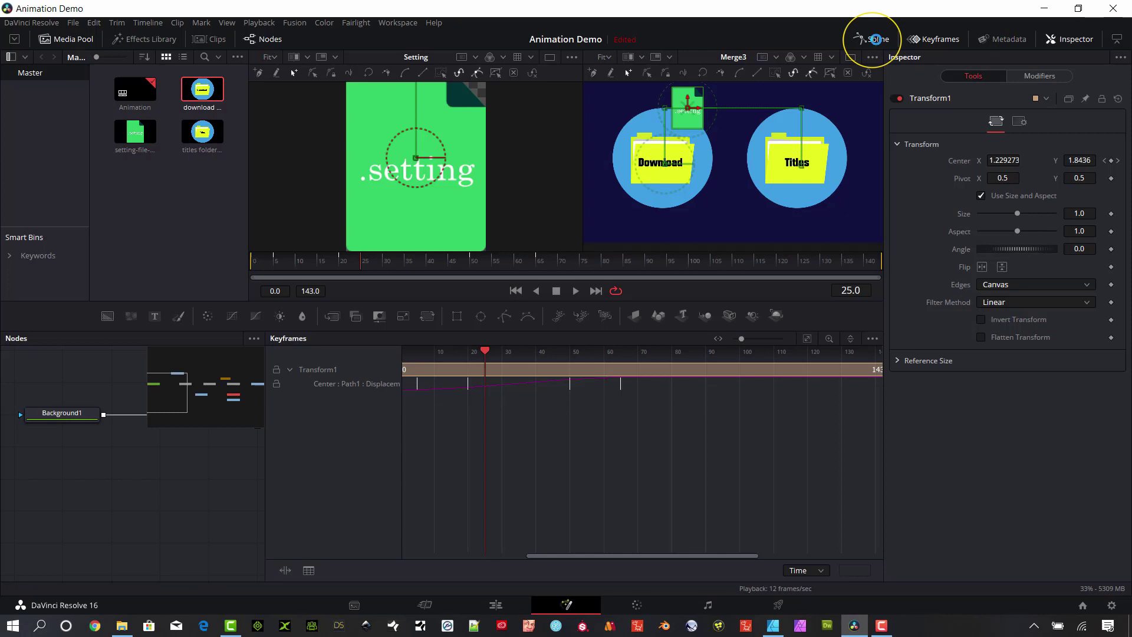
- Replace the keyframe track view with the Spline editor and display Transform1's Center path Displacement curve
click(876, 39)
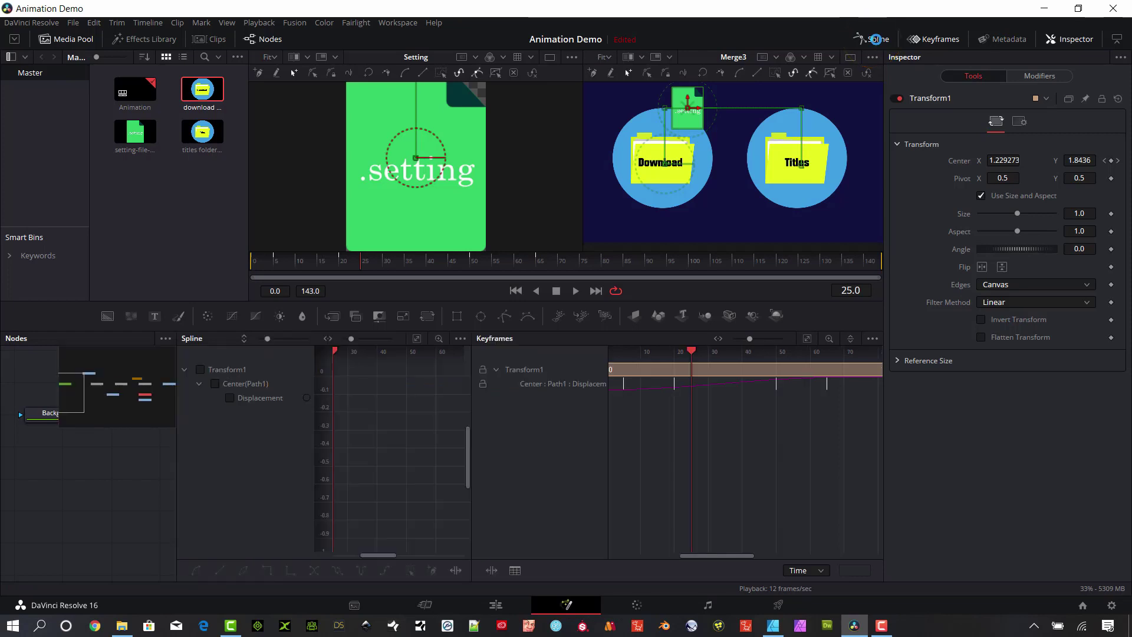
click(935, 38)
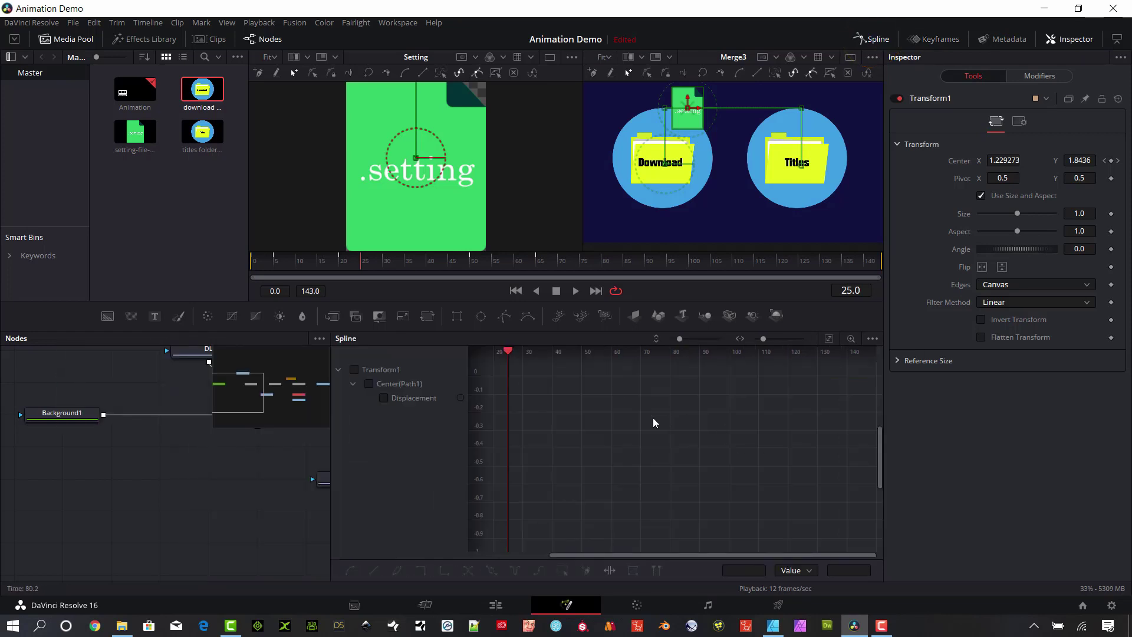
click(383, 398)
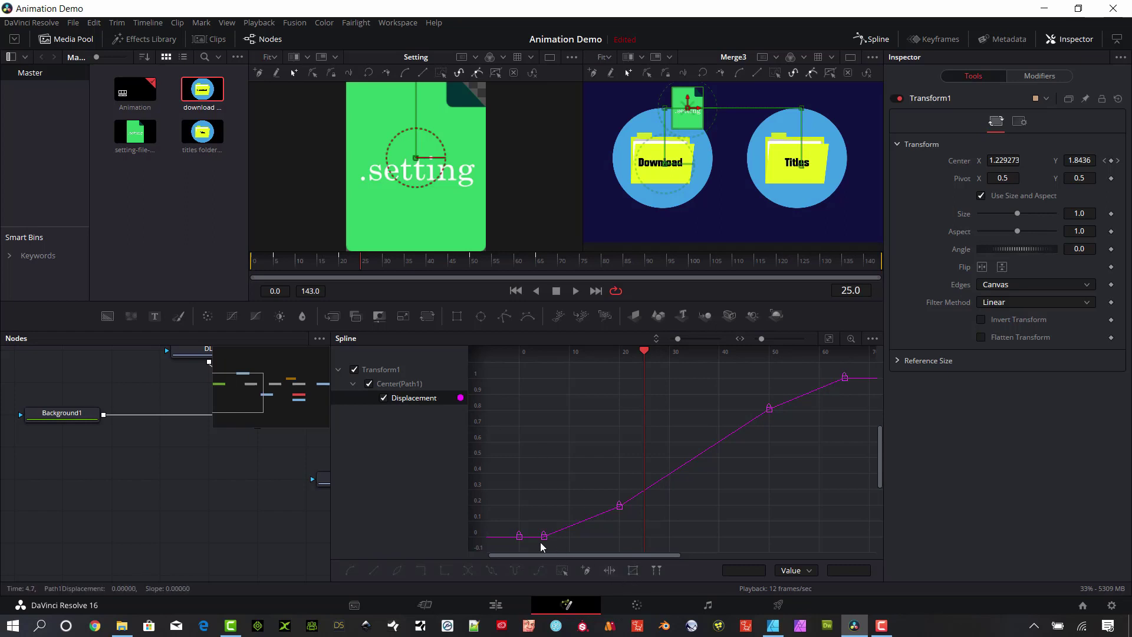
- Enable Ease In/Out for the last Displacement keyframe at frame 65, then deselect it
click(517, 535)
drag(866, 404, 828, 362)
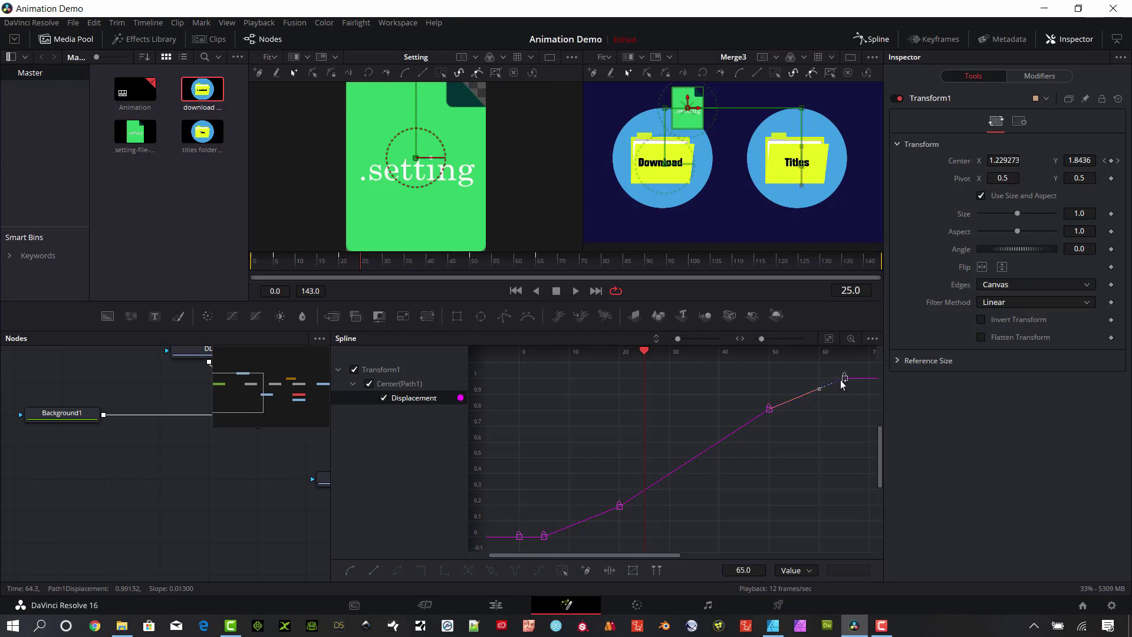
right_click(841, 380)
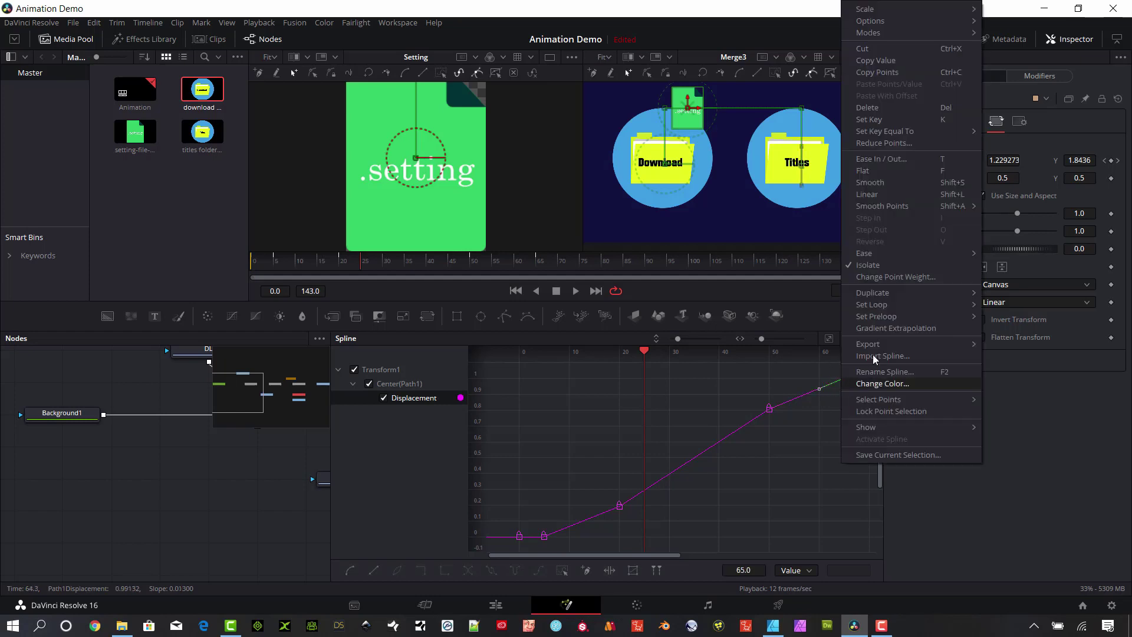
click(878, 158)
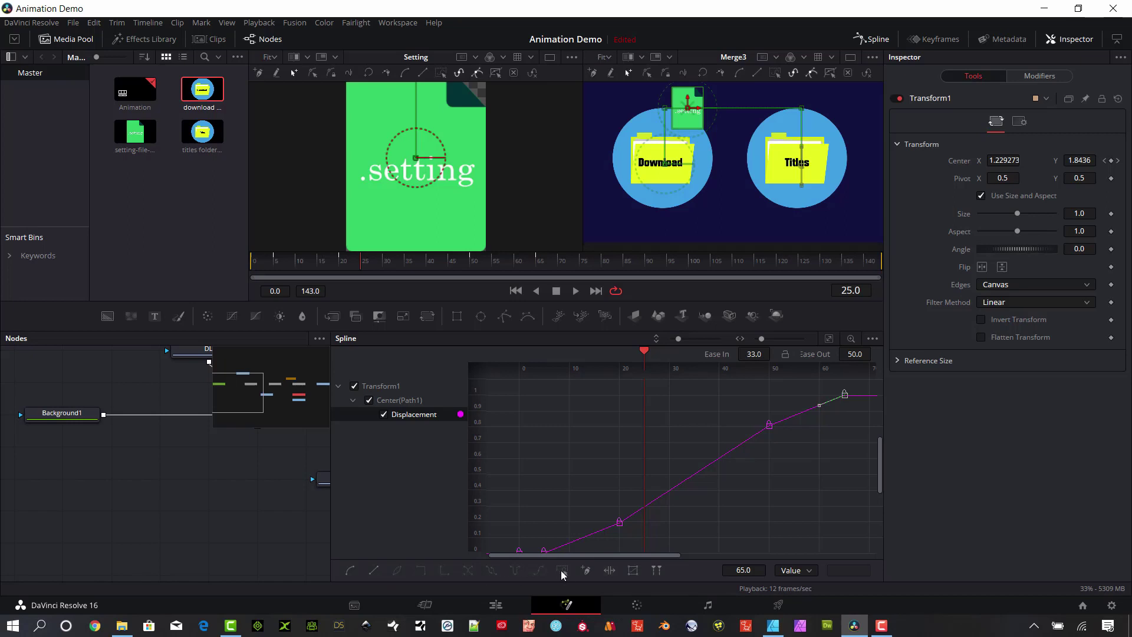
click(823, 434)
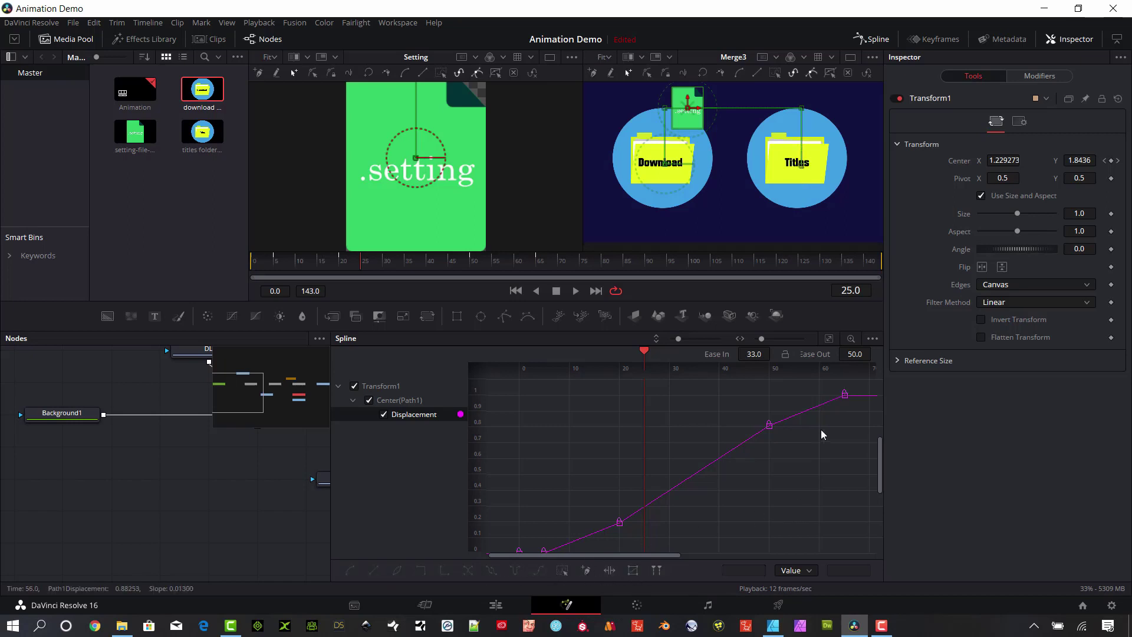
- Smooth the Displacement curve at the frame 50 keyframe and adjust its curve handle
drag(819, 473, 731, 404)
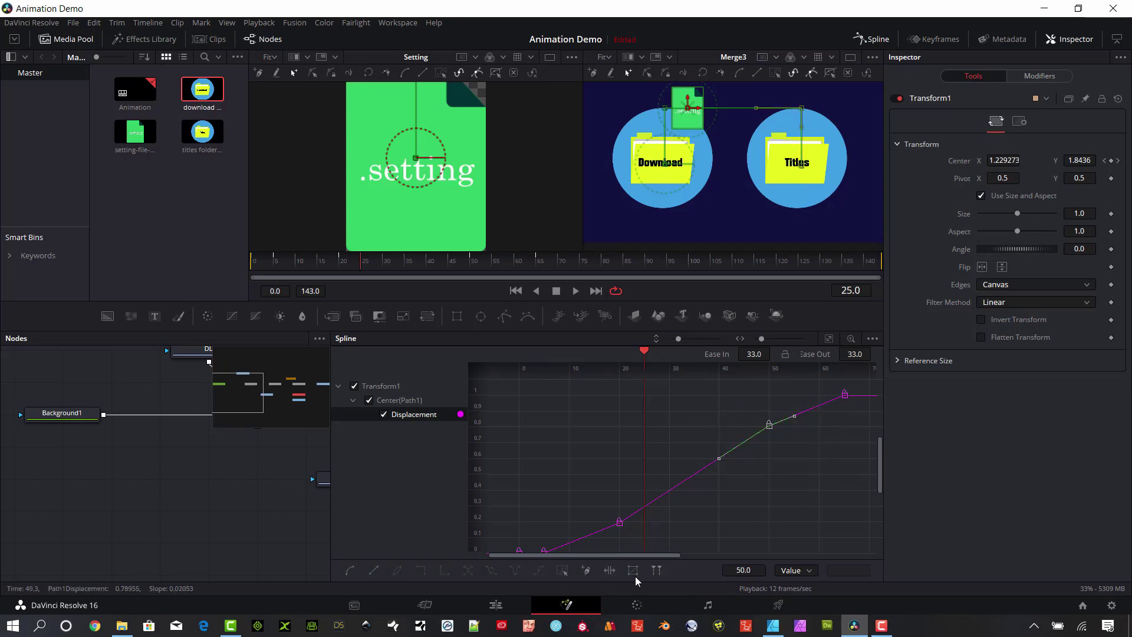
click(348, 572)
drag(791, 415, 802, 441)
right_click(731, 410)
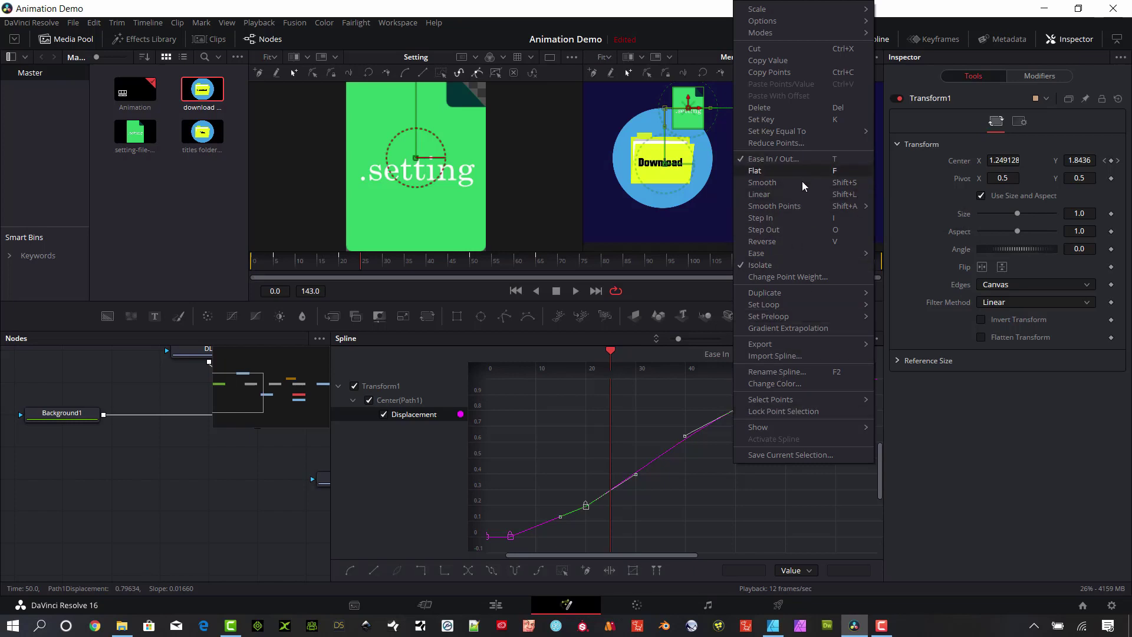
mouse_move(829, 254)
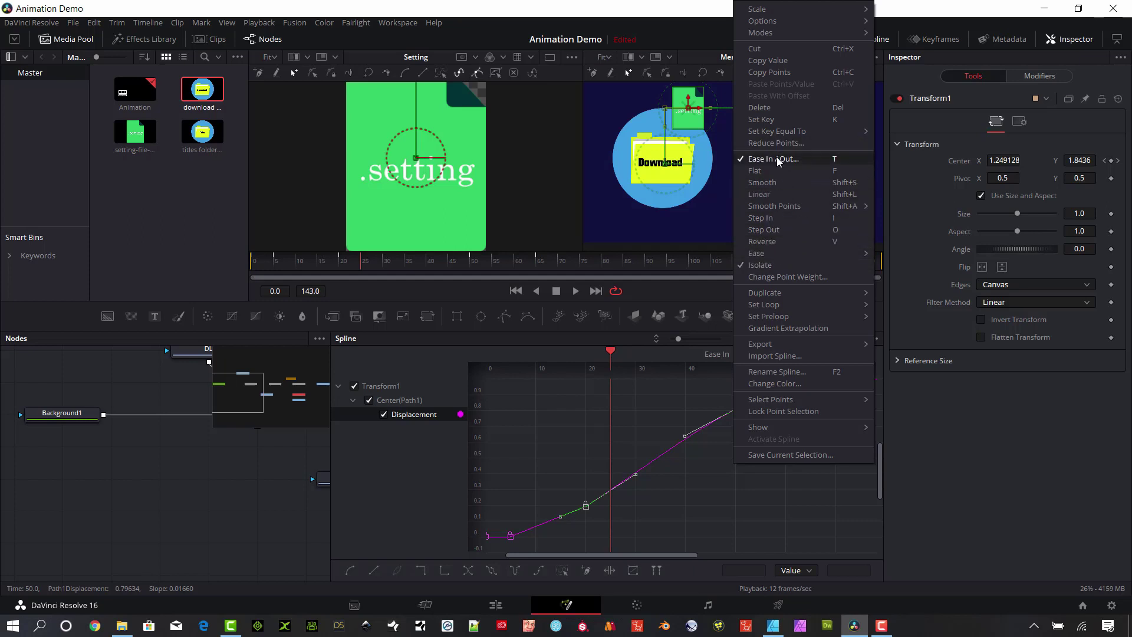
click(806, 455)
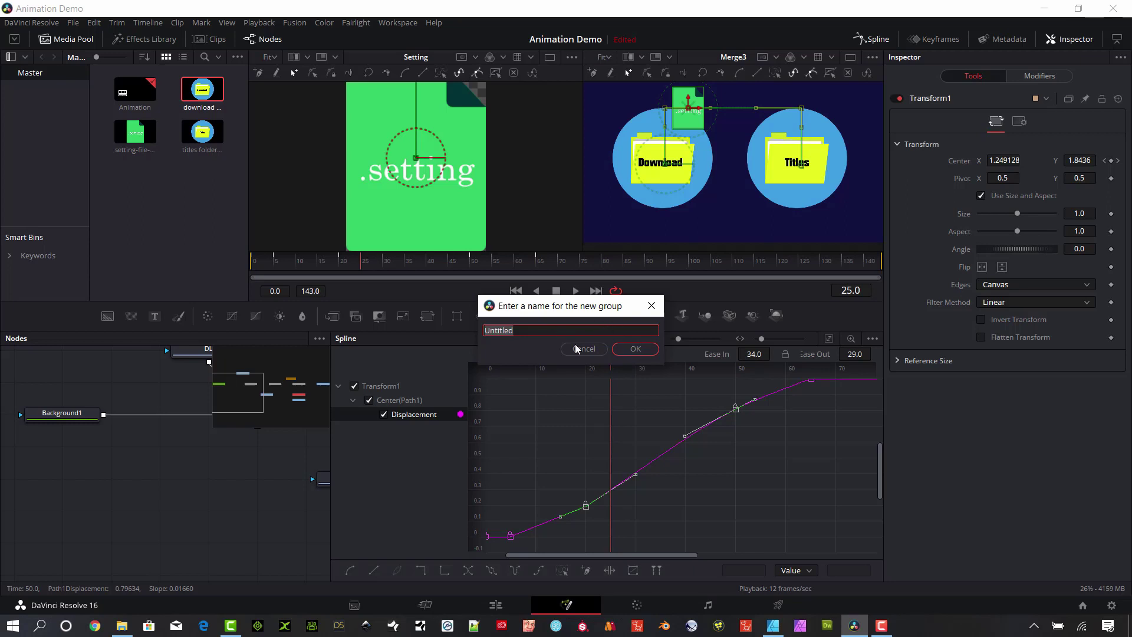
click(594, 352)
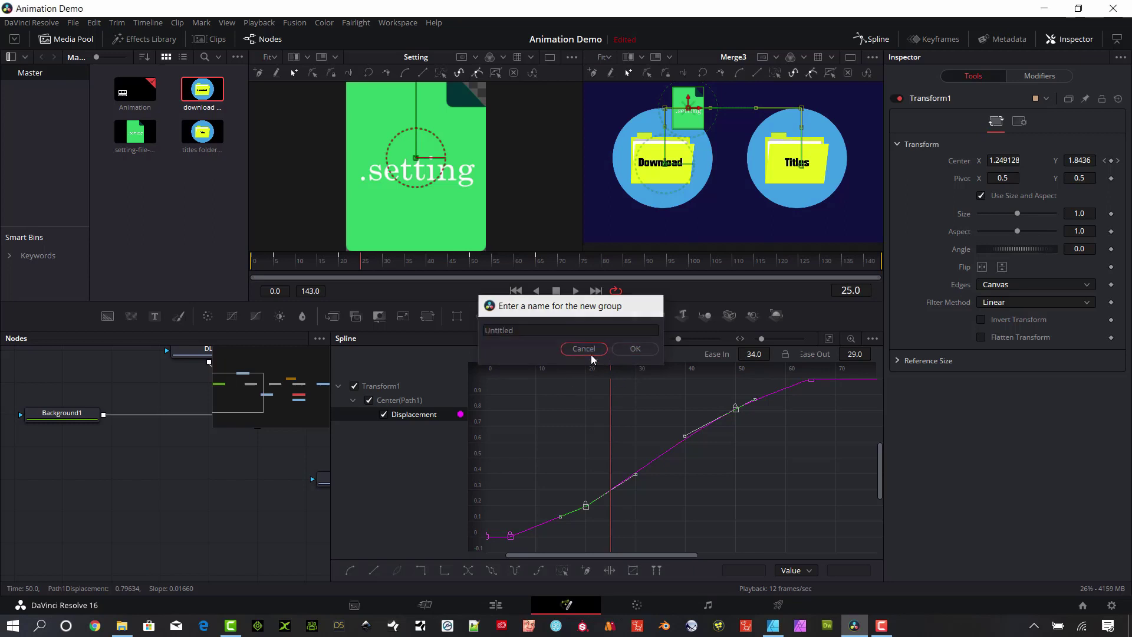
- On the Edit page, trim the end of the Fusion Composition clip to 01:00:02:21, after the file has entered the Titles folder
click(501, 609)
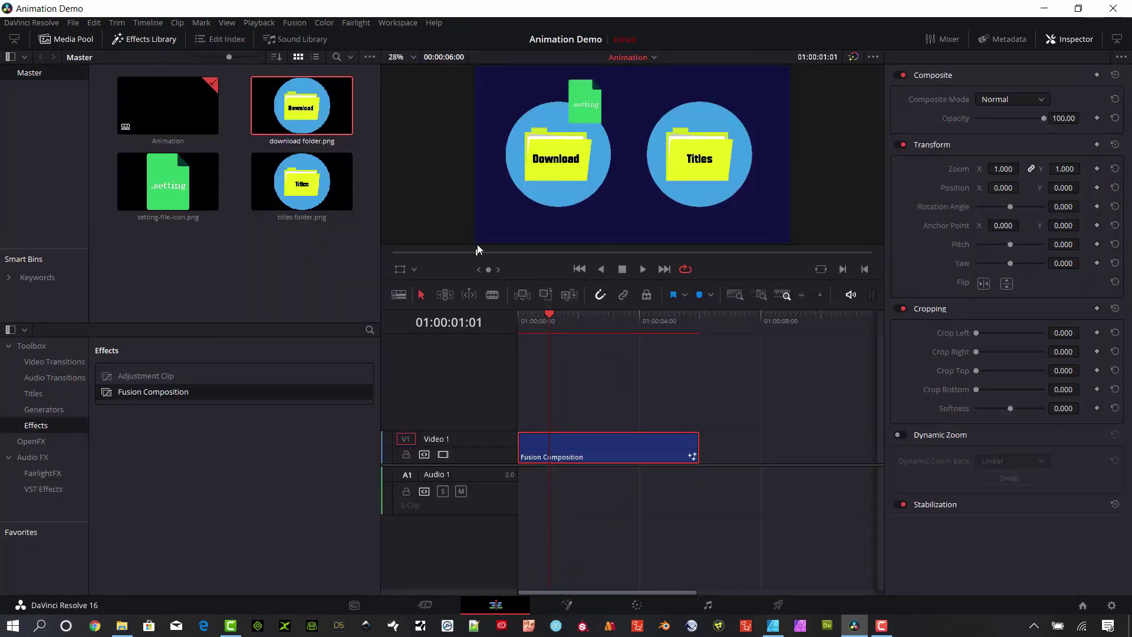
drag(549, 317, 607, 334)
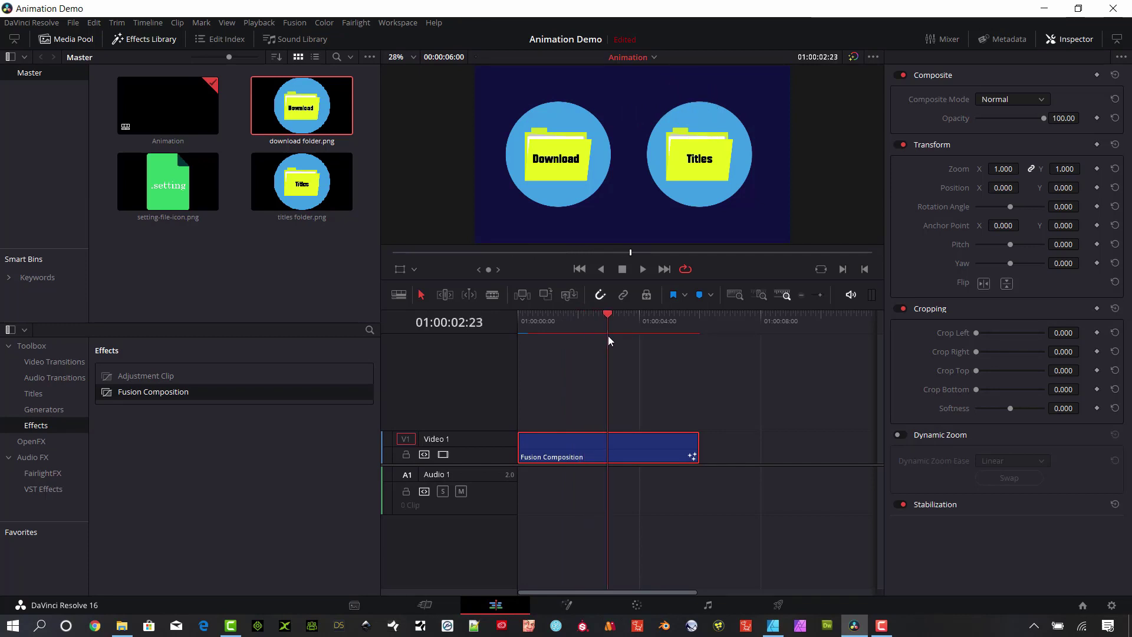
key(Left)
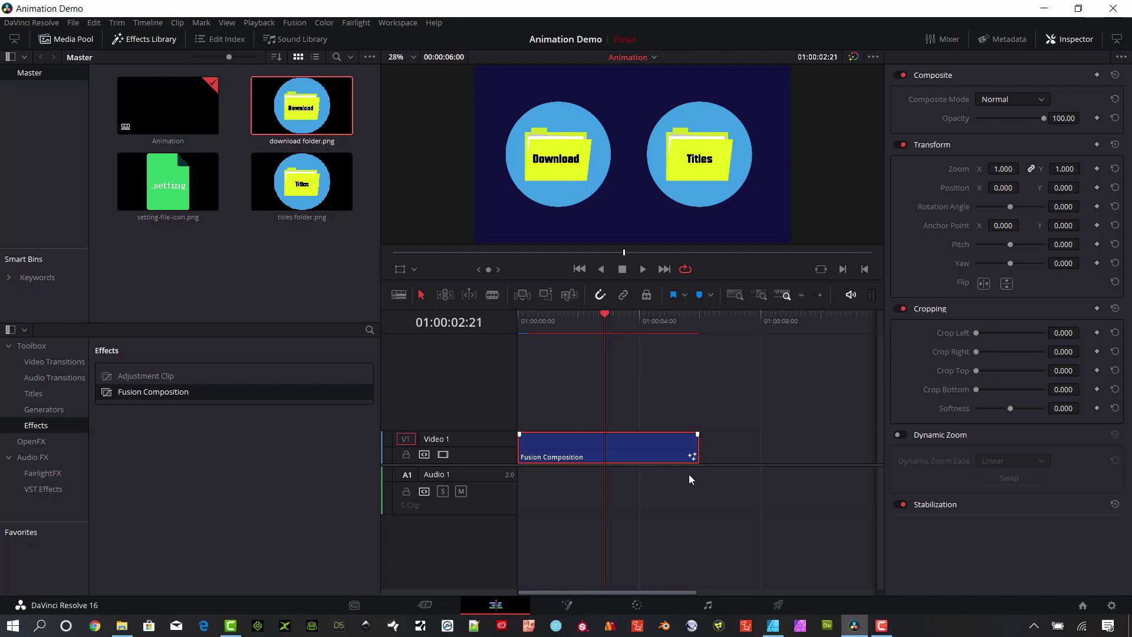
drag(696, 445, 604, 440)
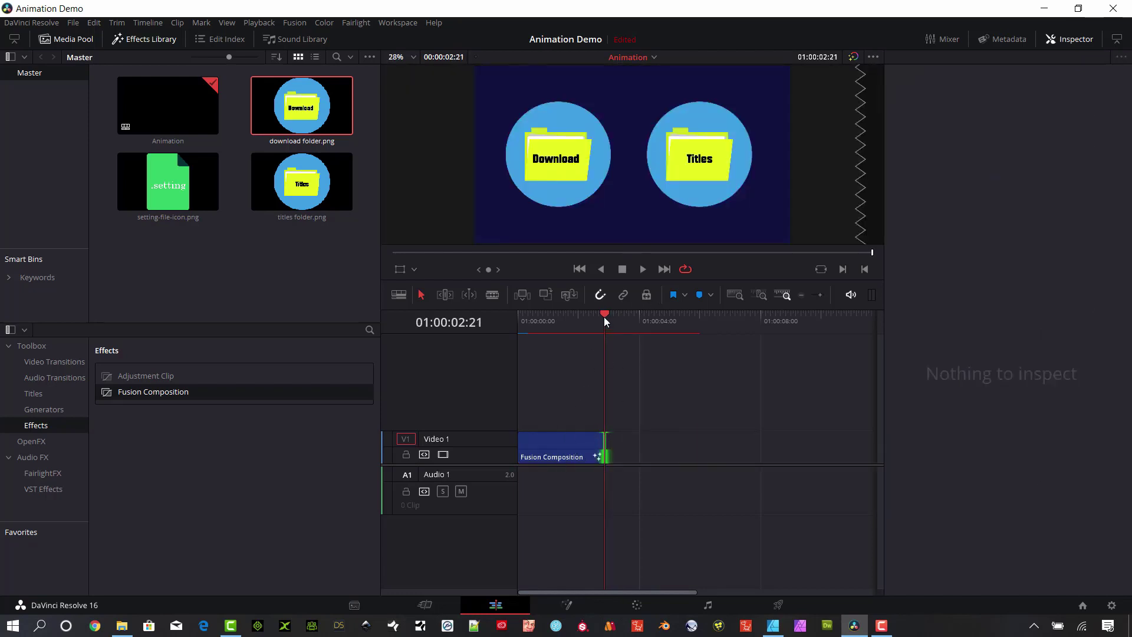
- Play back the trimmed Fusion Composition clip from 01:00:00:00 to check the file transfer animation
drag(603, 316, 519, 338)
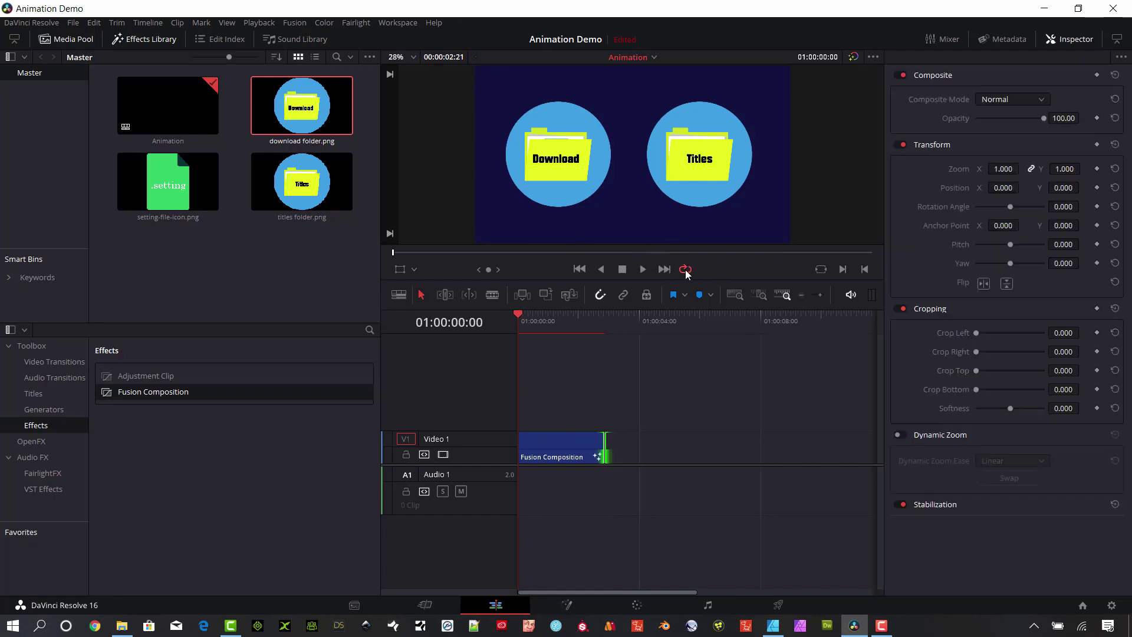
click(643, 269)
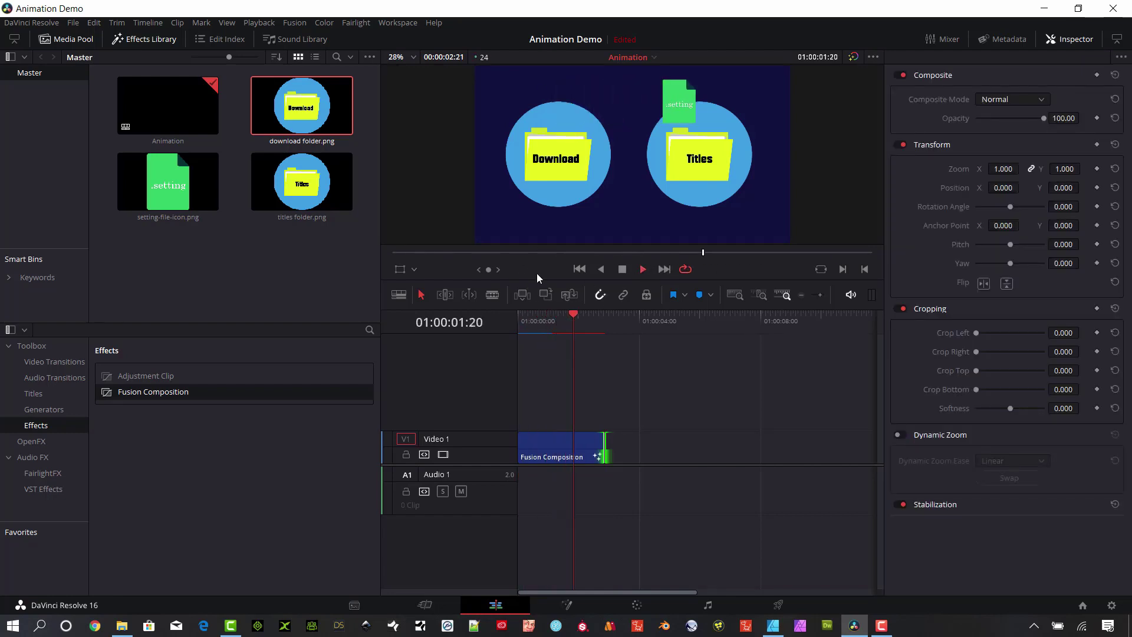